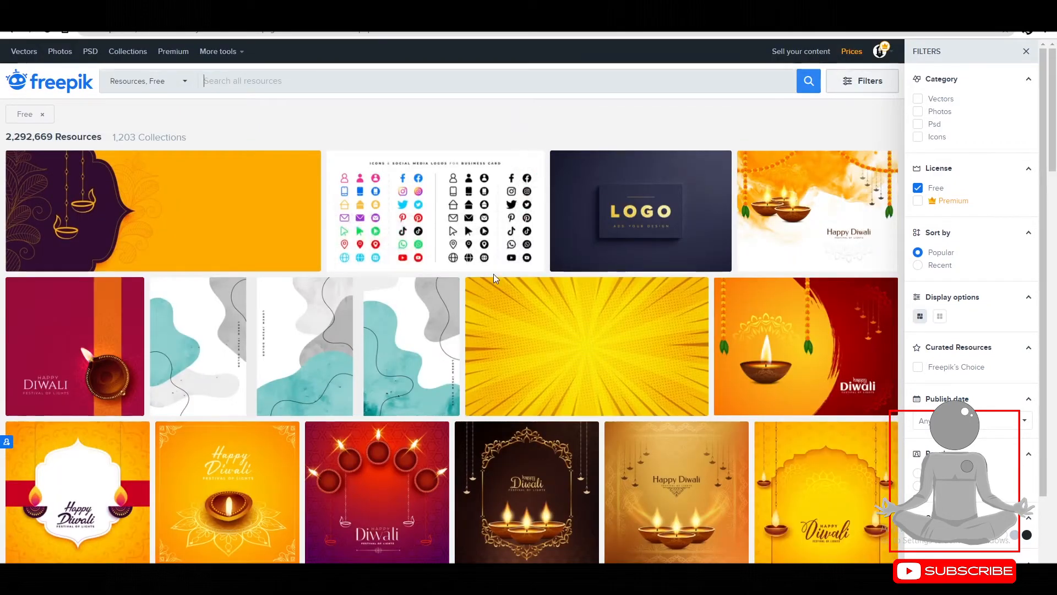
Look through the first page of popular resources under the Free license, down to the page end and back up
scroll(494, 277, "down", 3)
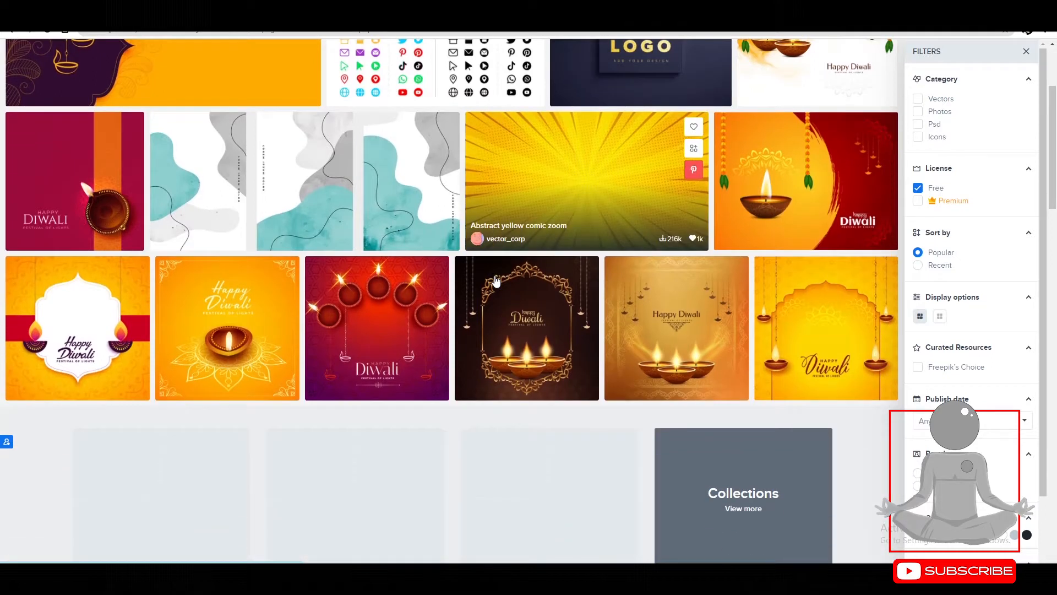
scroll(494, 280, "down", 7)
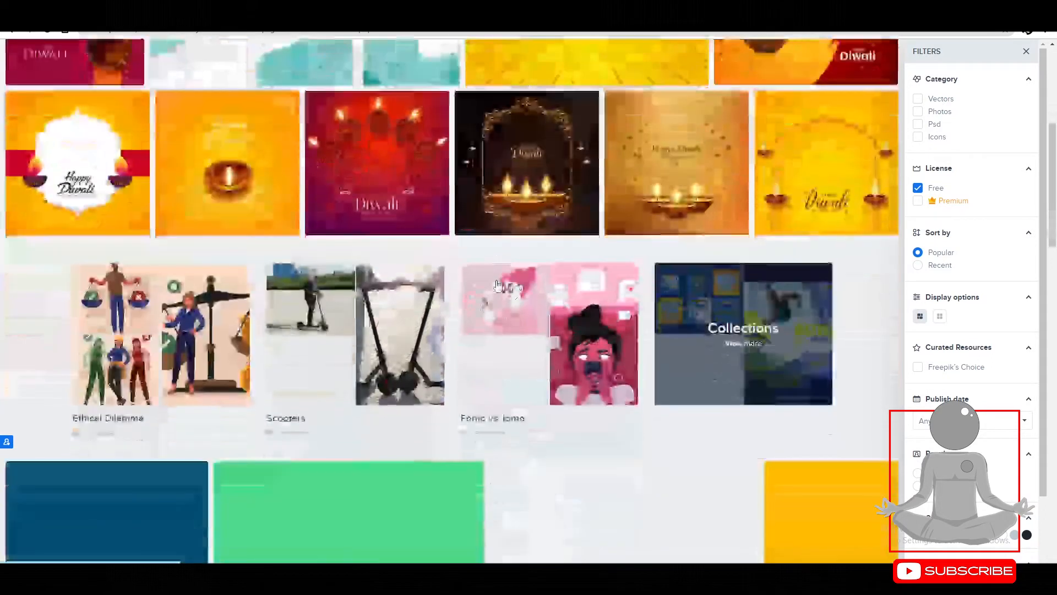
scroll(497, 284, "down", 6)
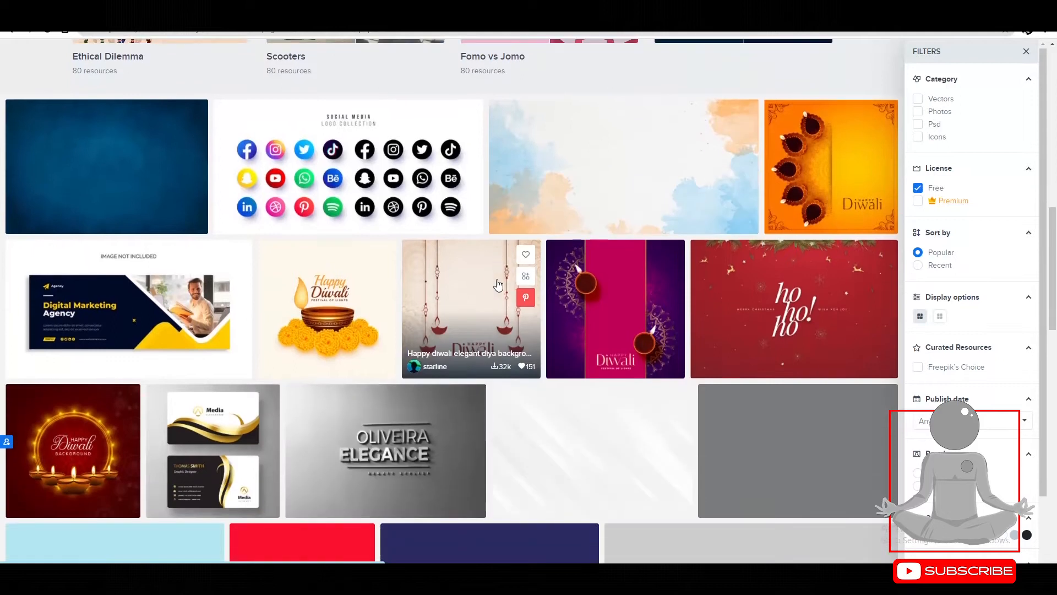
scroll(497, 285, "down", 6)
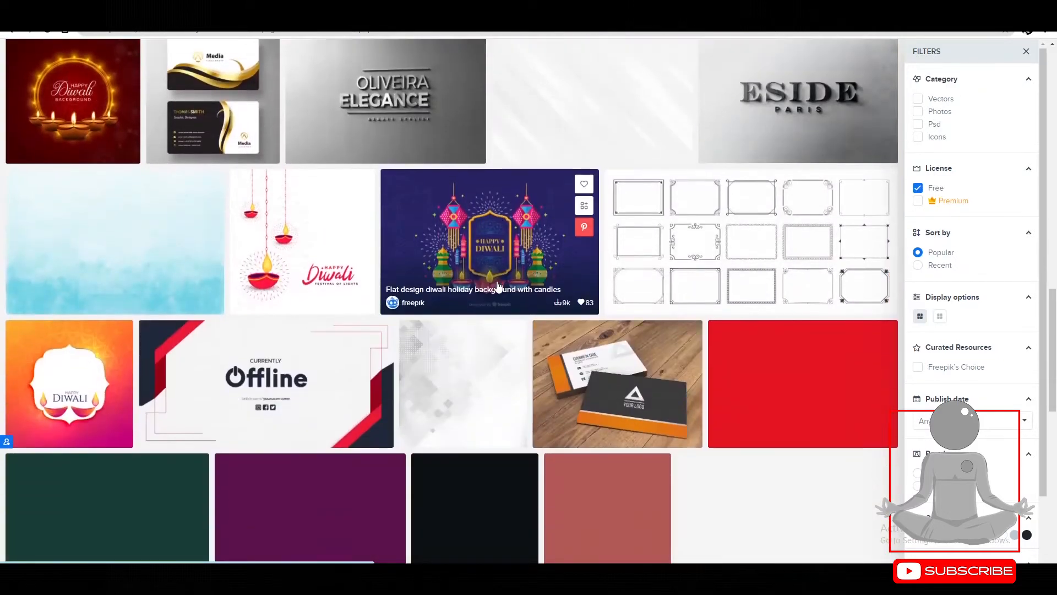
scroll(497, 284, "down", 2)
scroll(498, 286, "down", 3)
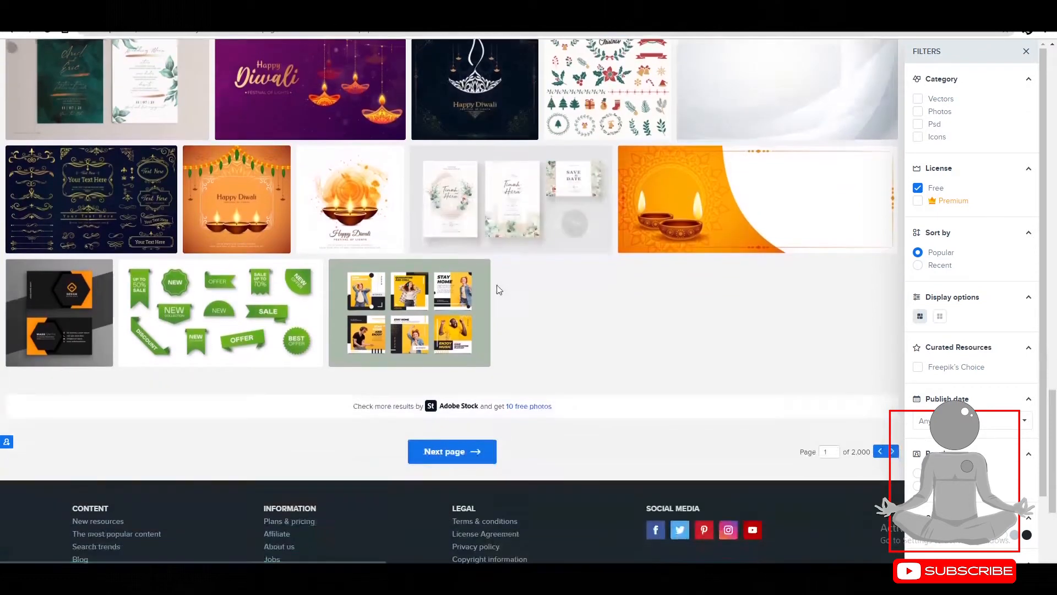
scroll(498, 287, "up", 2)
scroll(498, 287, "up", 3)
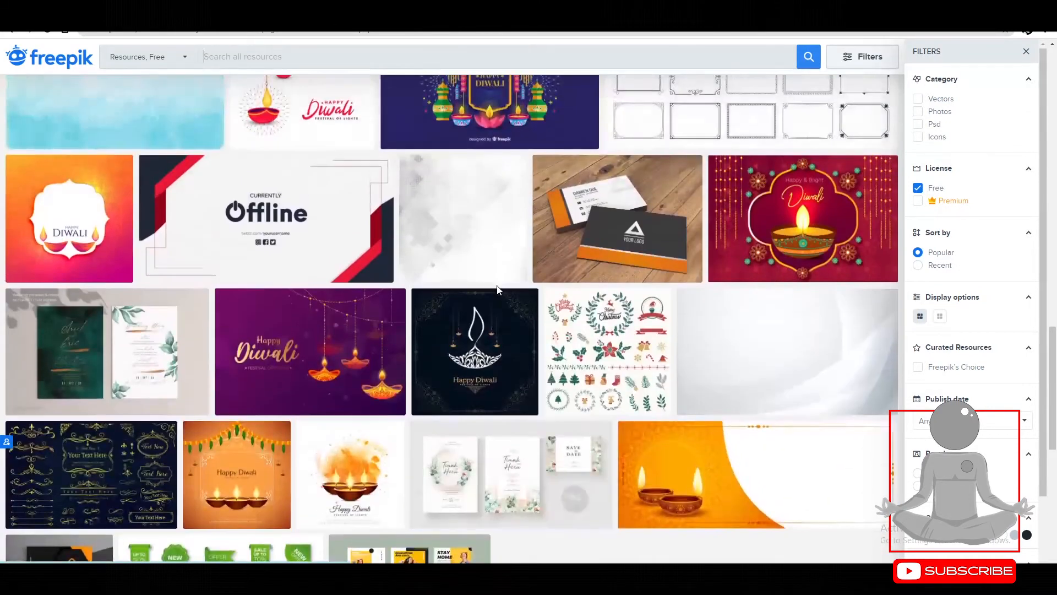
scroll(497, 287, "up", 3)
scroll(498, 291, "up", 8)
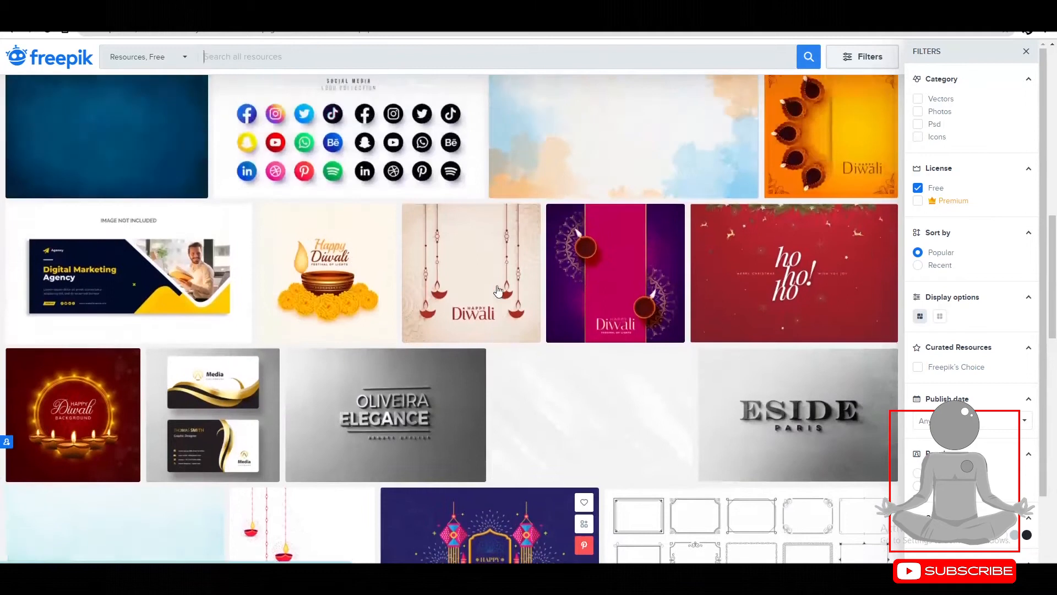
scroll(498, 290, "up", 7)
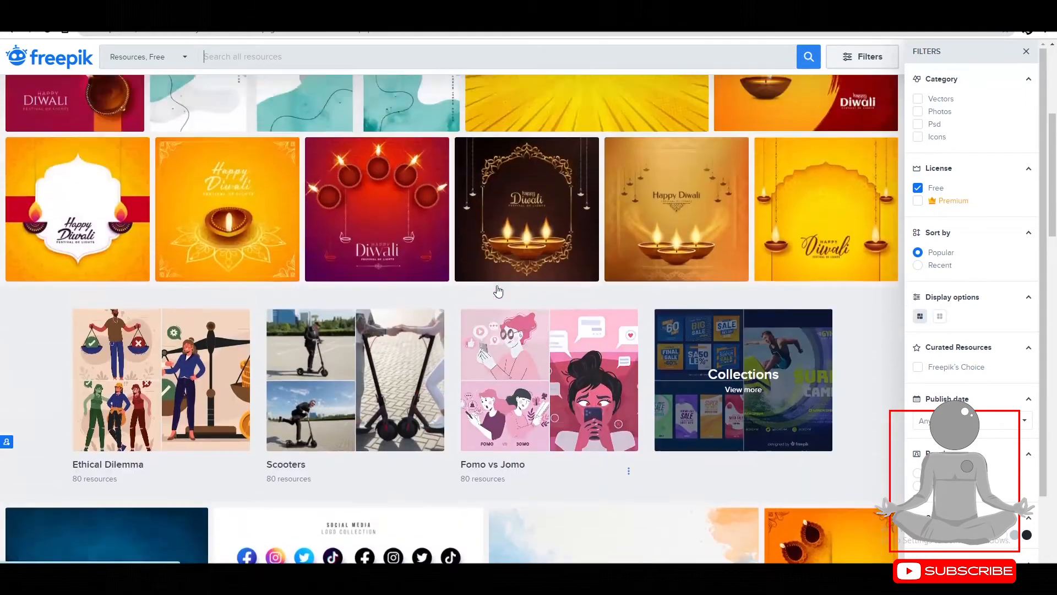
scroll(498, 290, "up", 3)
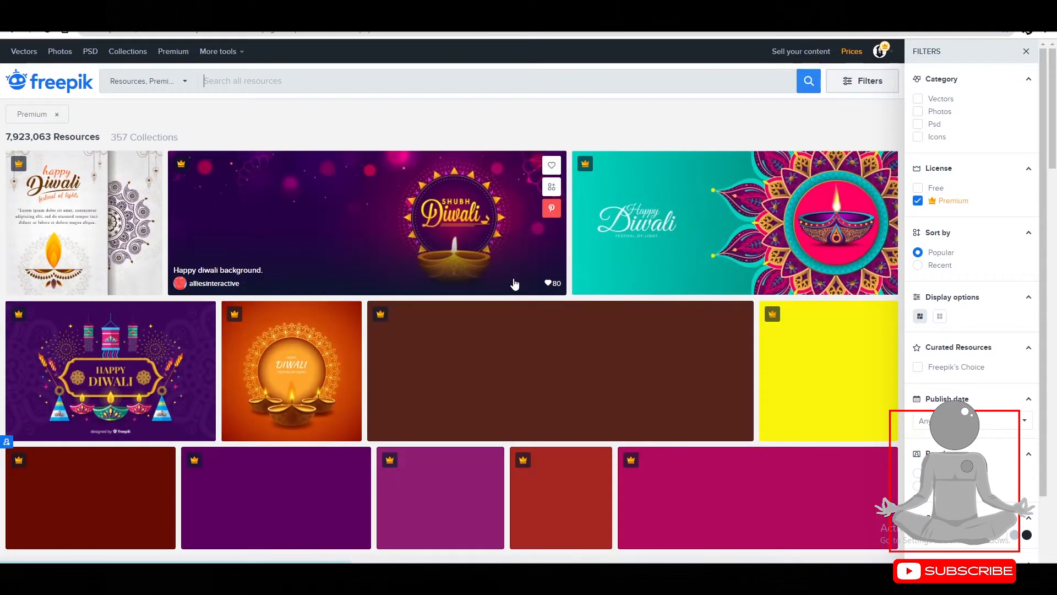
Look through the popular resources under the Premium license to compare the kinds of designs offered
scroll(515, 283, "down", 4)
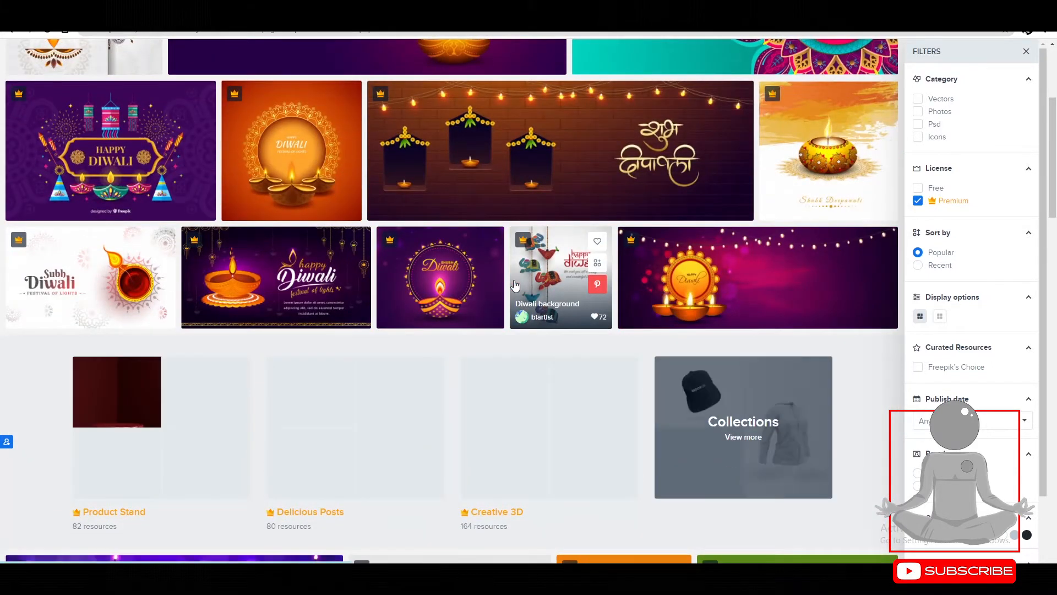
scroll(515, 284, "down", 3)
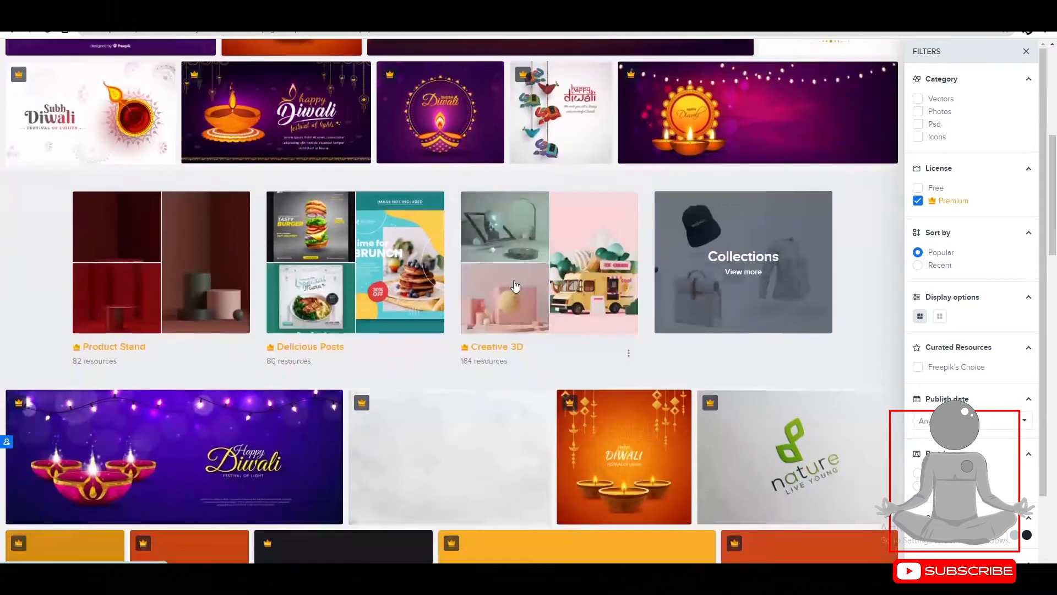
scroll(515, 285, "down", 4)
scroll(515, 285, "down", 3)
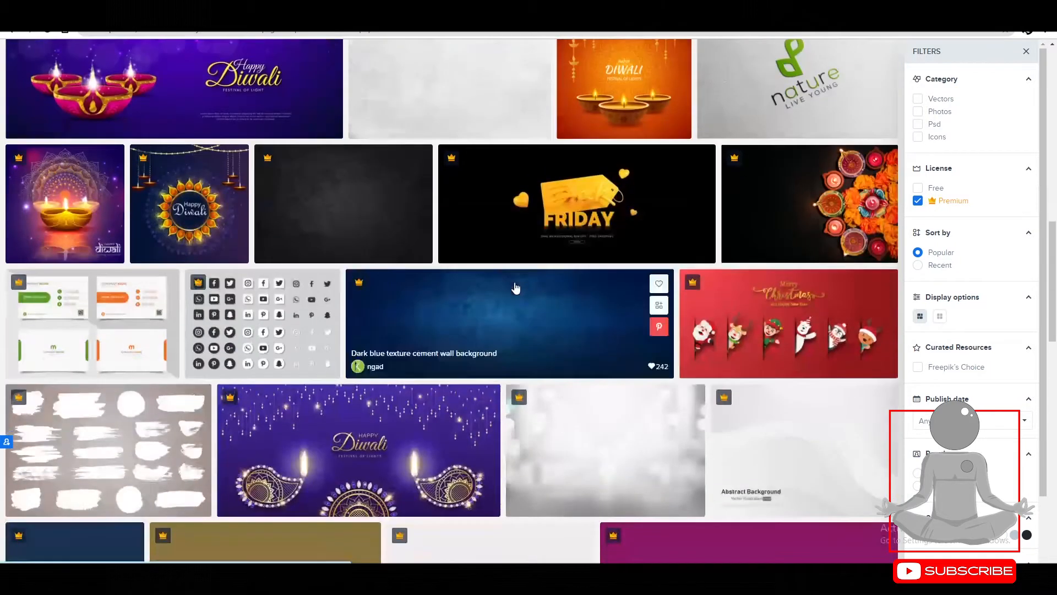
scroll(516, 287, "down", 3)
scroll(515, 287, "down", 3)
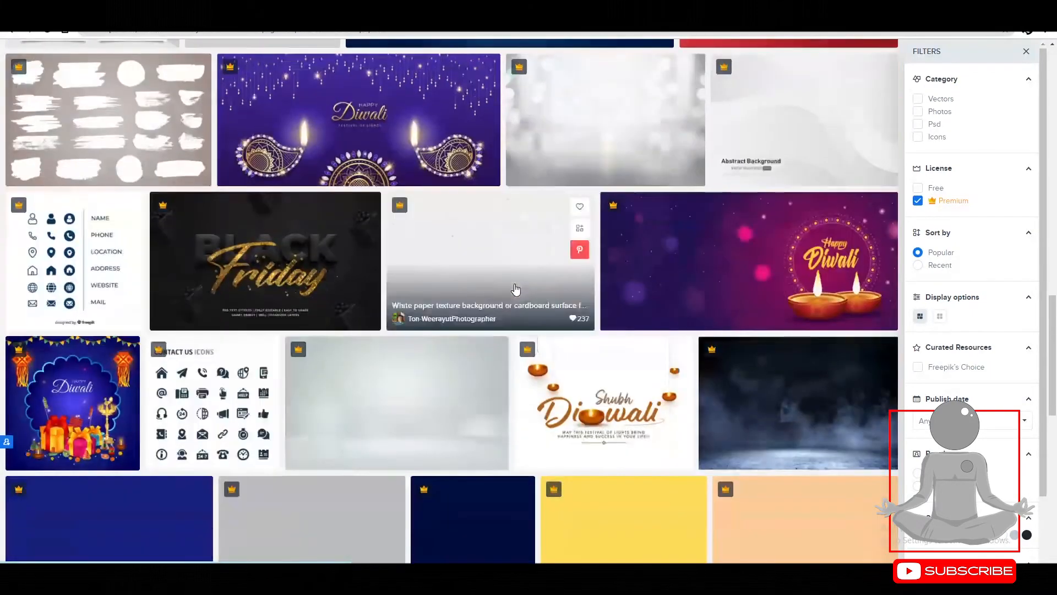
scroll(516, 289, "down", 4)
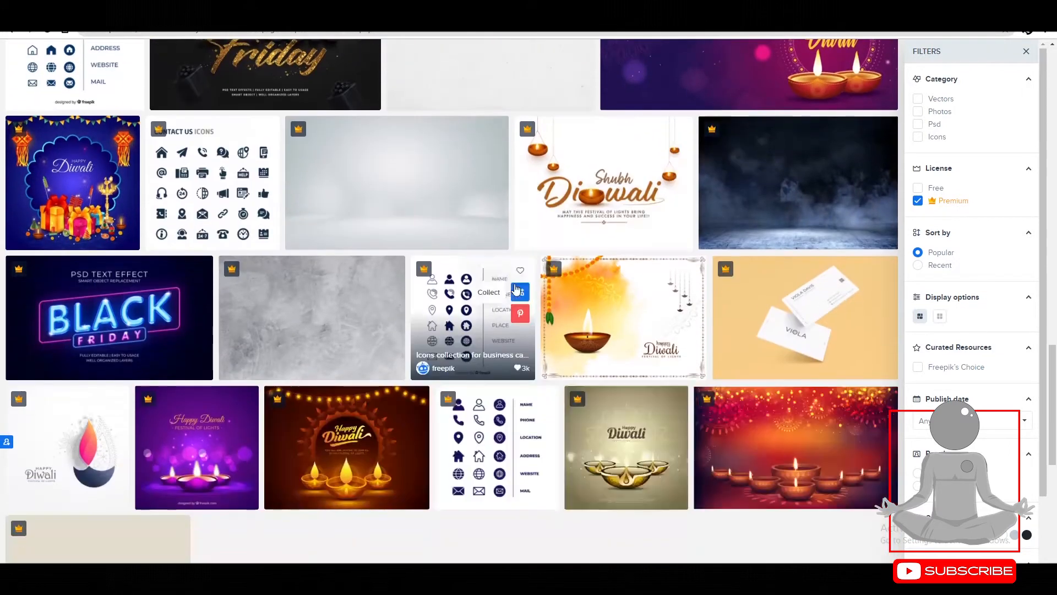
scroll(516, 289, "down", 2)
scroll(516, 289, "up", 6)
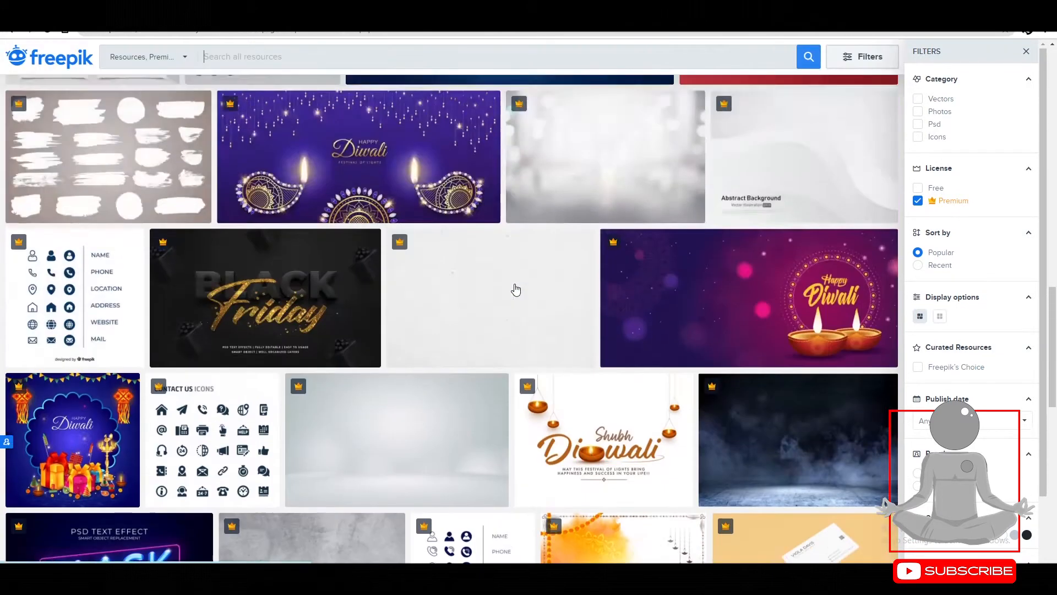
scroll(516, 289, "up", 8)
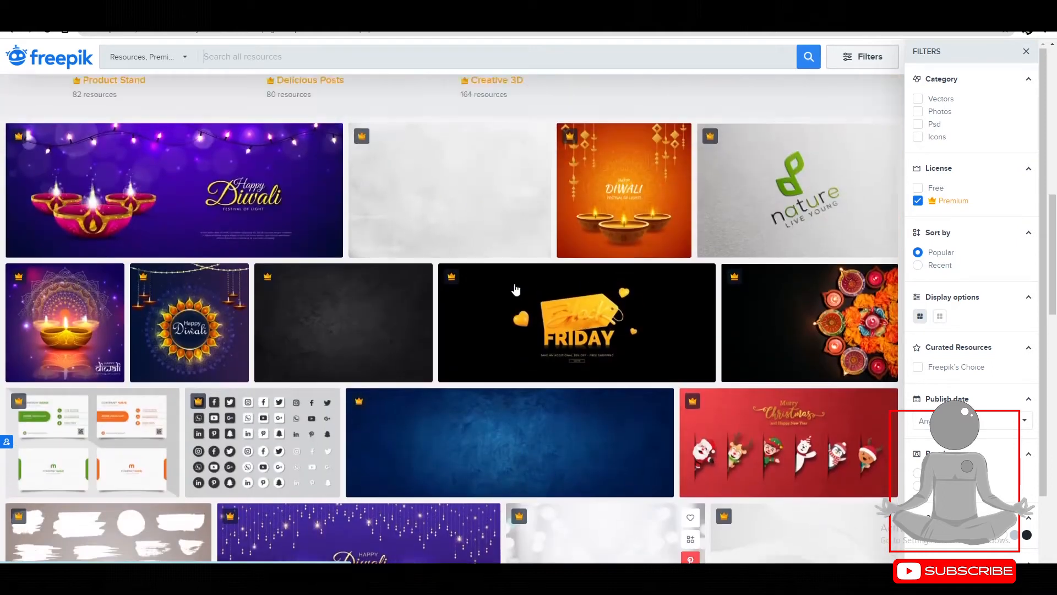
scroll(516, 289, "up", 5)
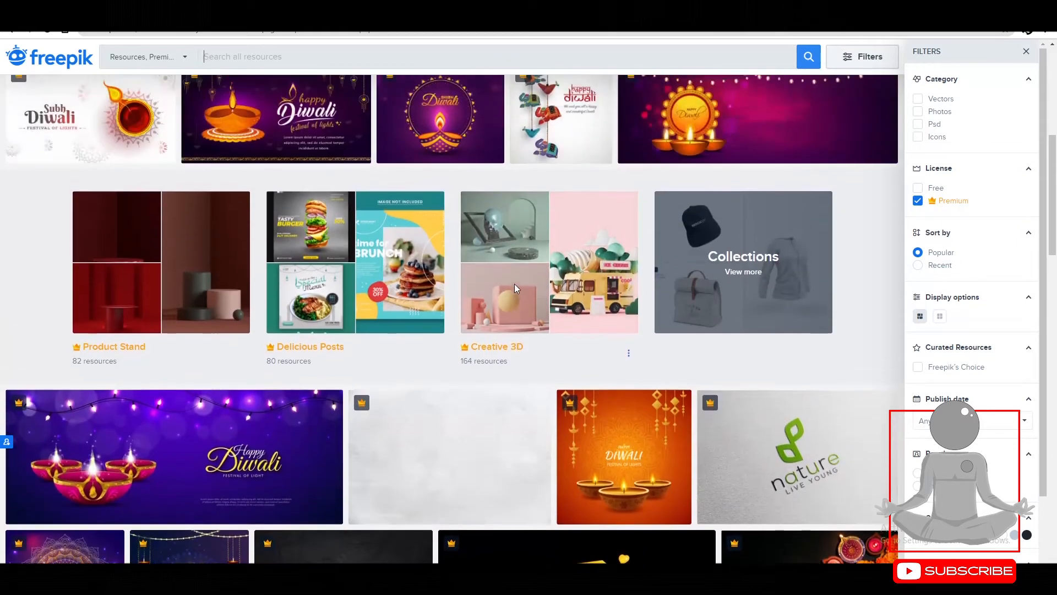
scroll(515, 287, "up", 7)
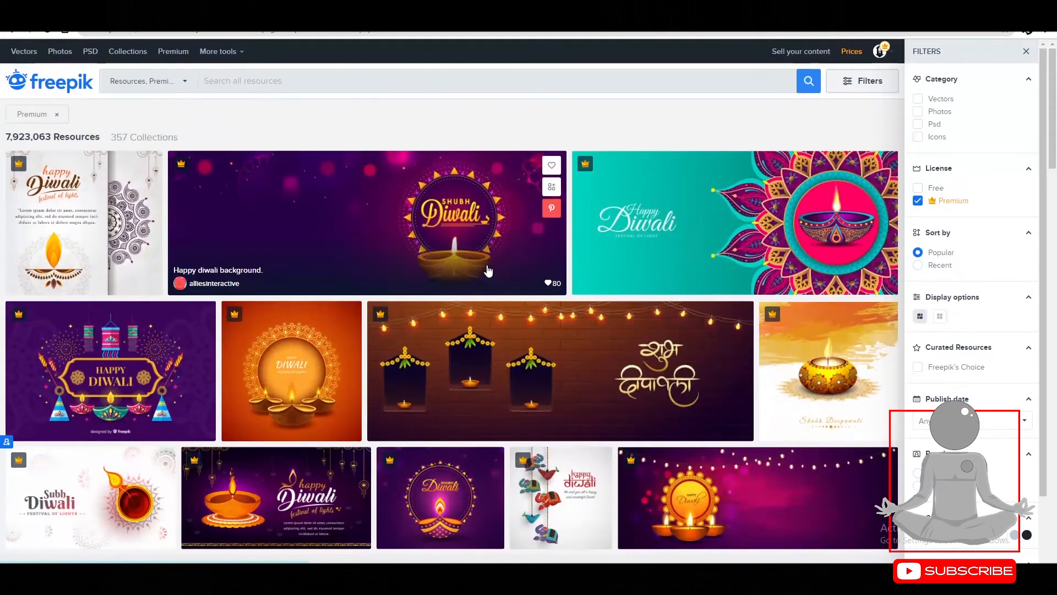
Search the premium resources for "january" and look through the matching designs and photos
left_click(302, 84)
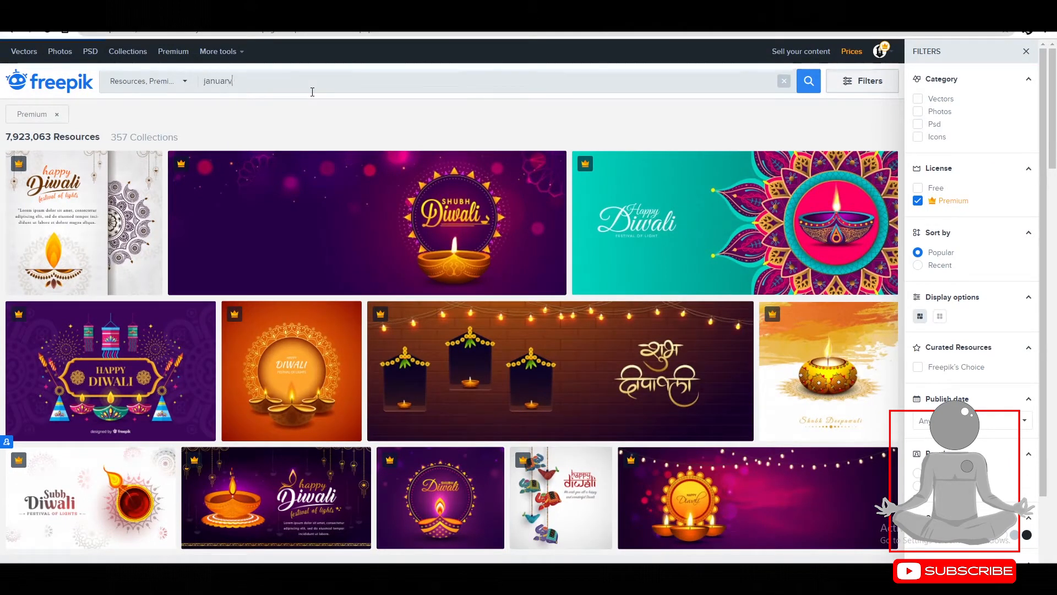
key("Return")
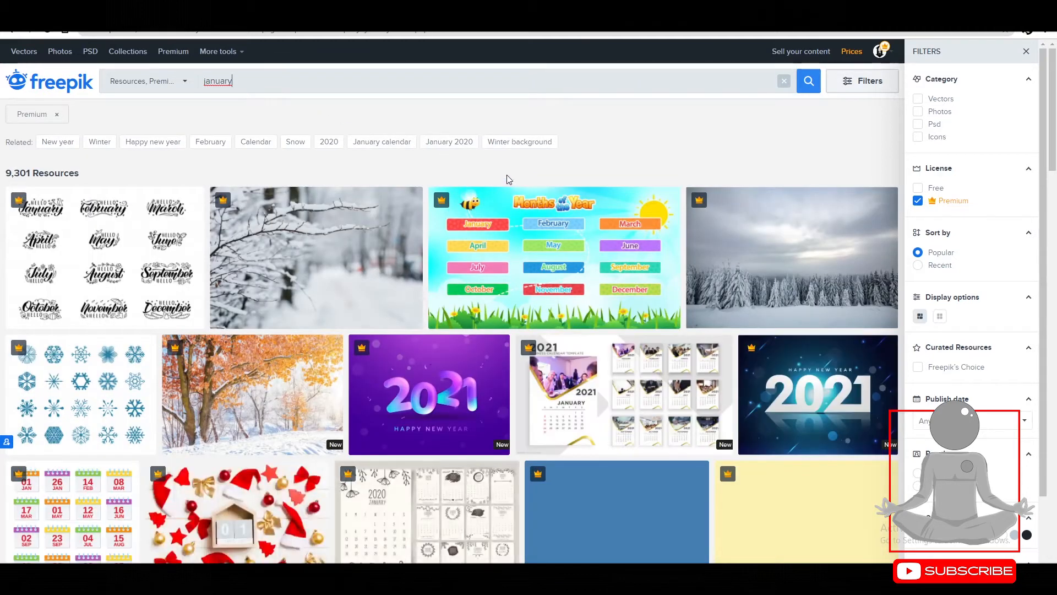
scroll(507, 179, "down", 2)
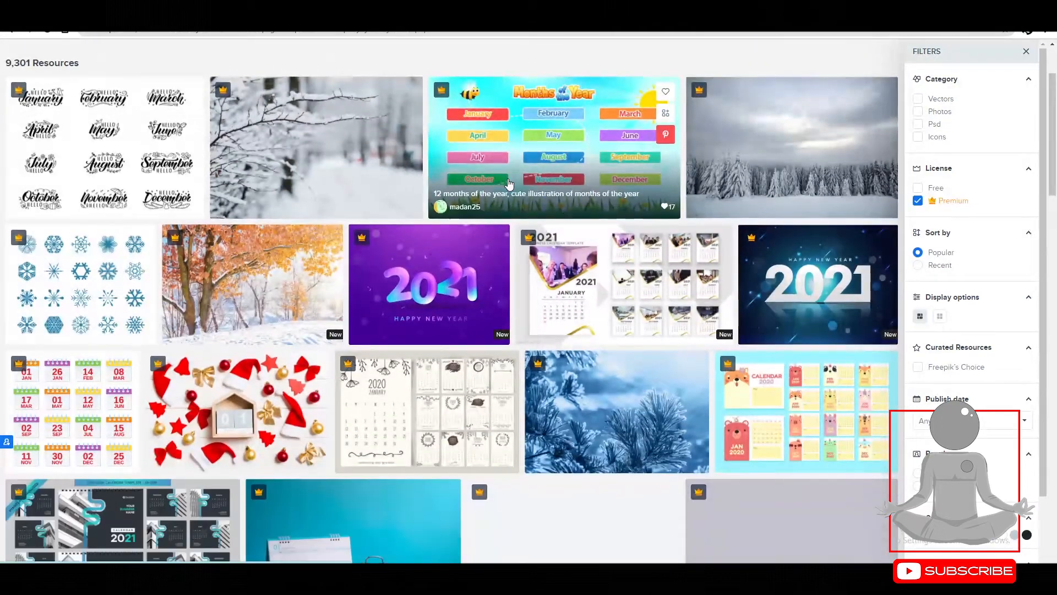
scroll(507, 179, "down", 2)
scroll(510, 185, "down", 1)
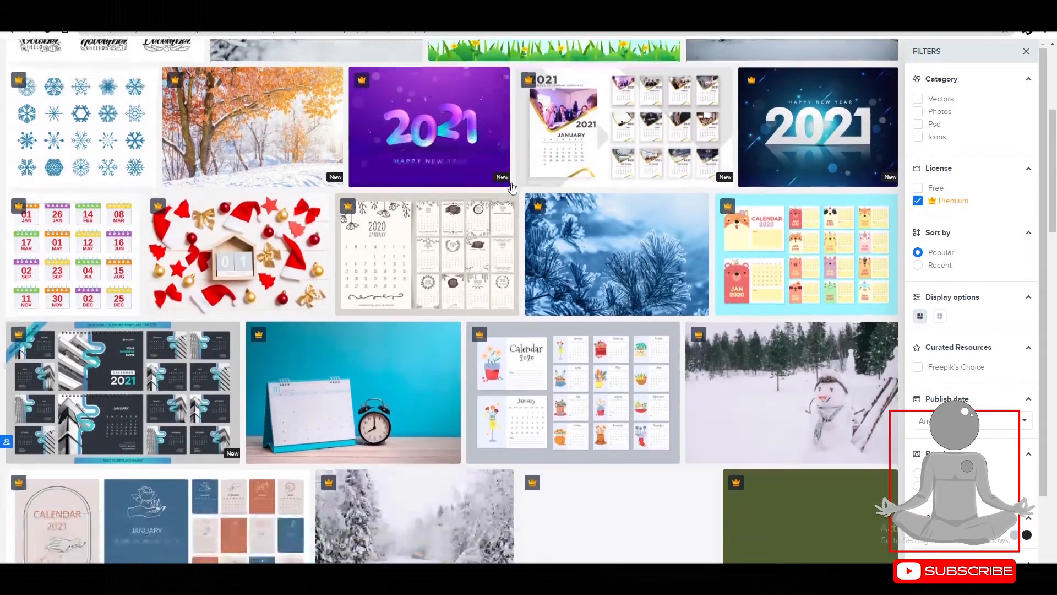
scroll(512, 187, "down", 1)
scroll(524, 225, "down", 2)
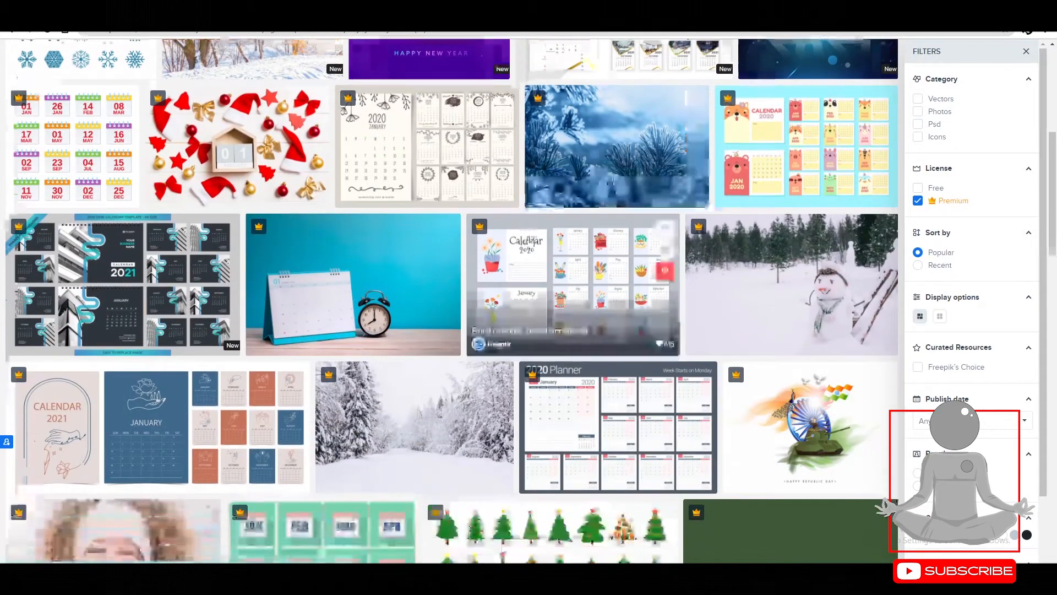
scroll(529, 239, "down", 2)
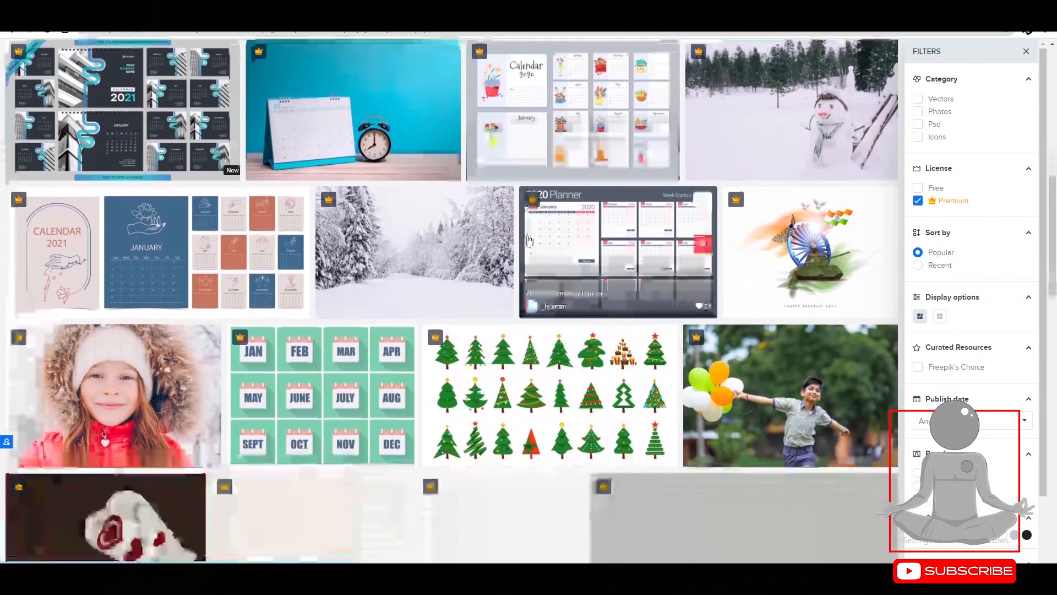
scroll(528, 240, "down", 3)
scroll(528, 239, "down", 3)
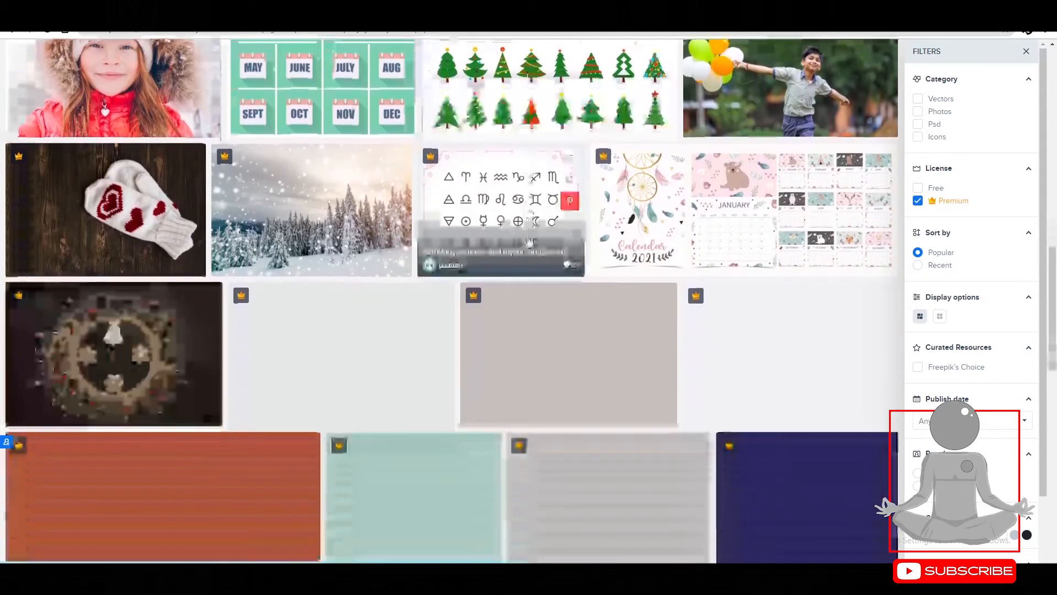
scroll(528, 240, "down", 1)
scroll(529, 241, "down", 1)
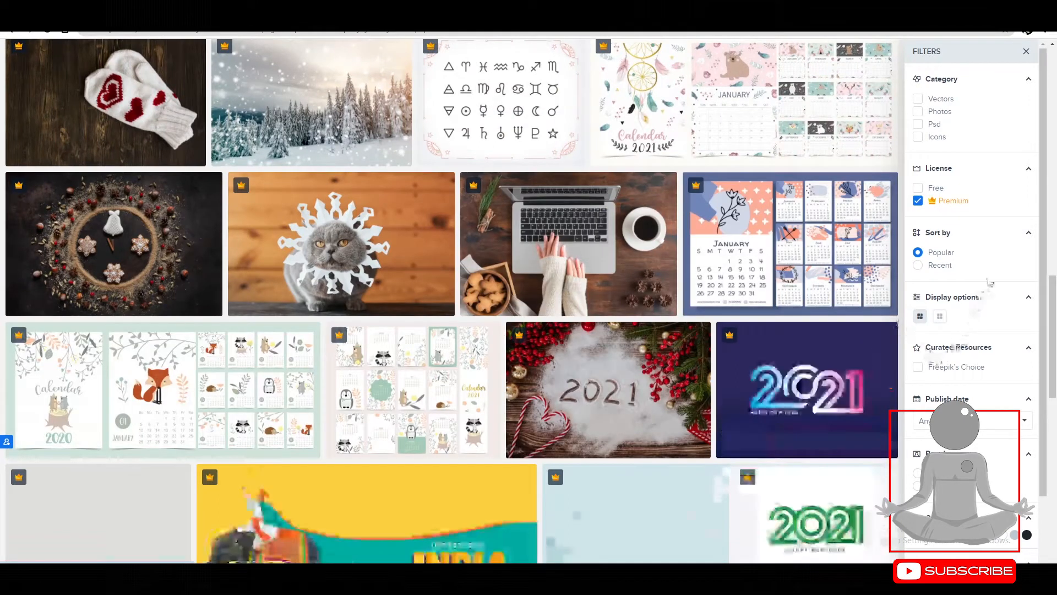
Limit the premium january results to the Vectors category and look through them, continuing onto a further page of results
left_click(921, 101)
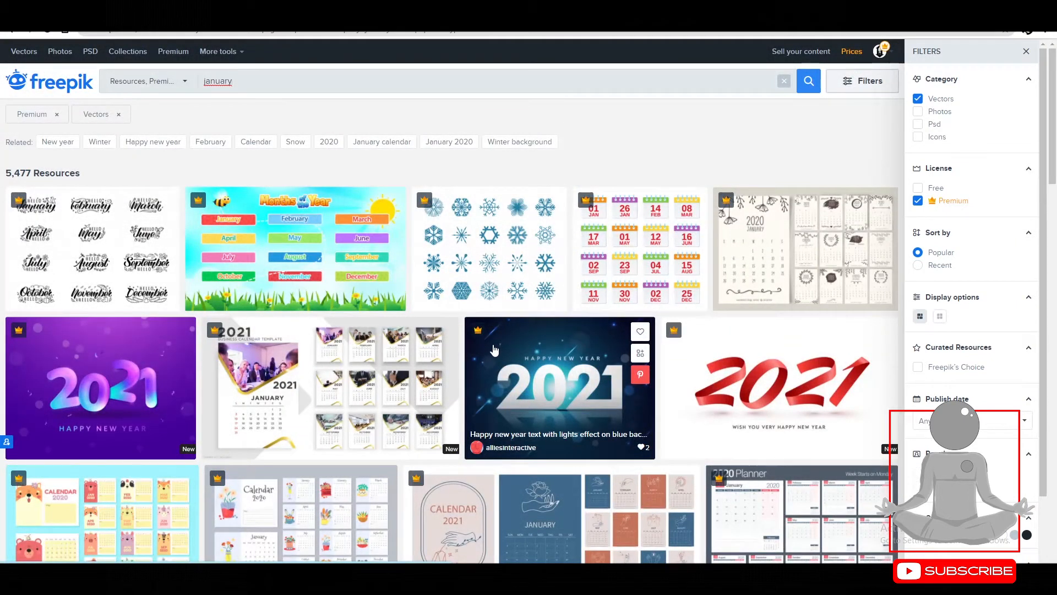
scroll(494, 350, "down", 6)
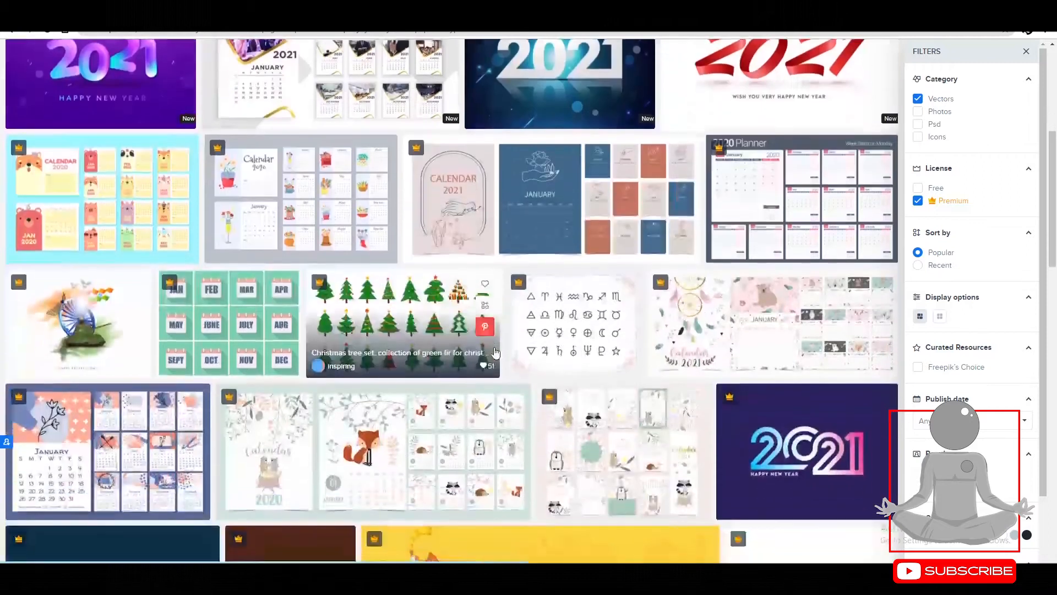
scroll(495, 352, "down", 4)
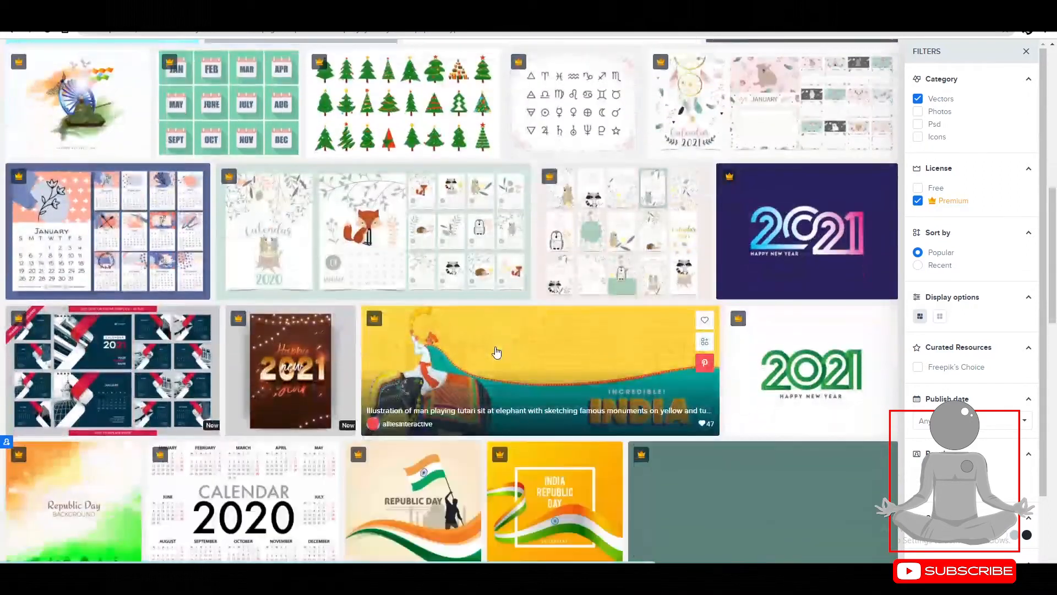
scroll(496, 352, "down", 6)
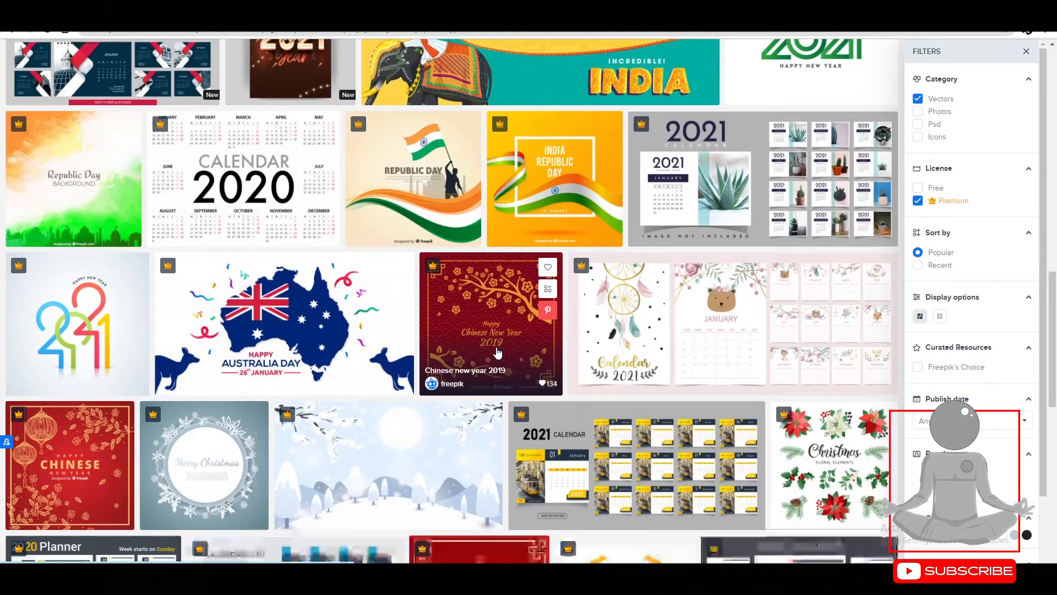
scroll(497, 352, "down", 3)
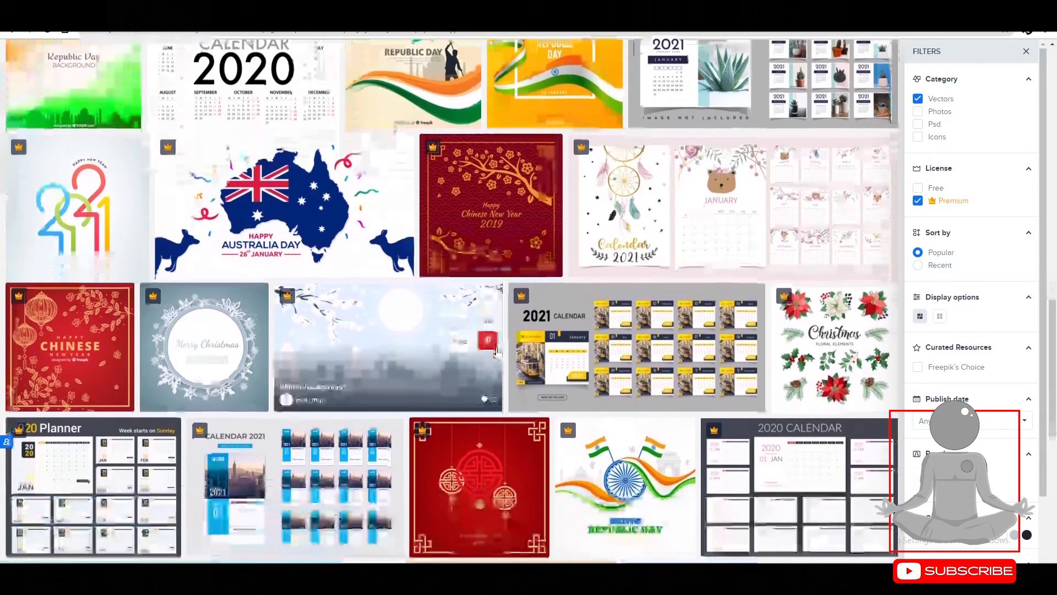
scroll(497, 352, "down", 5)
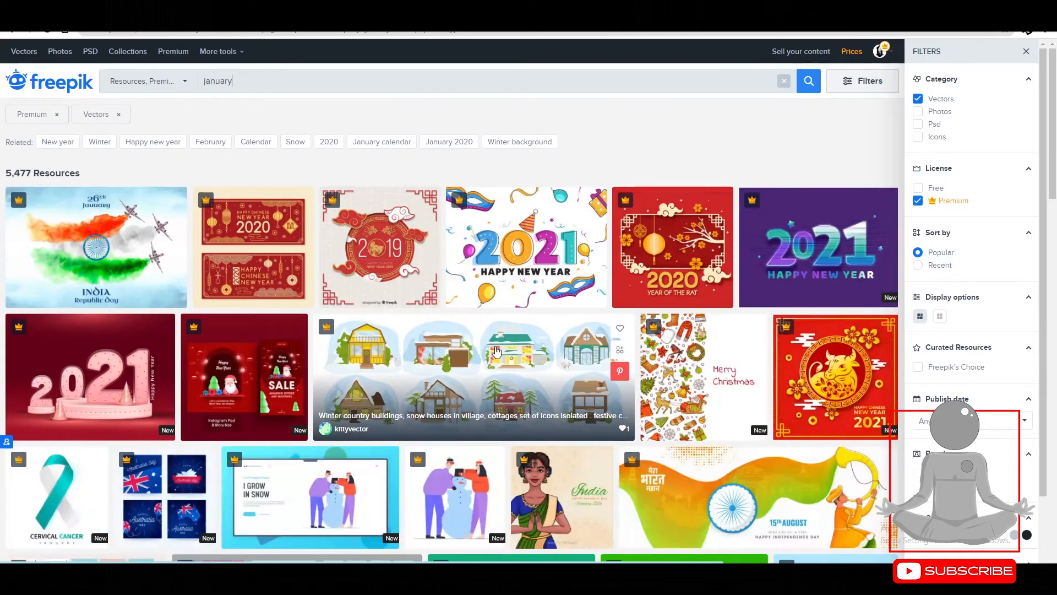
scroll(496, 351, "down", 1)
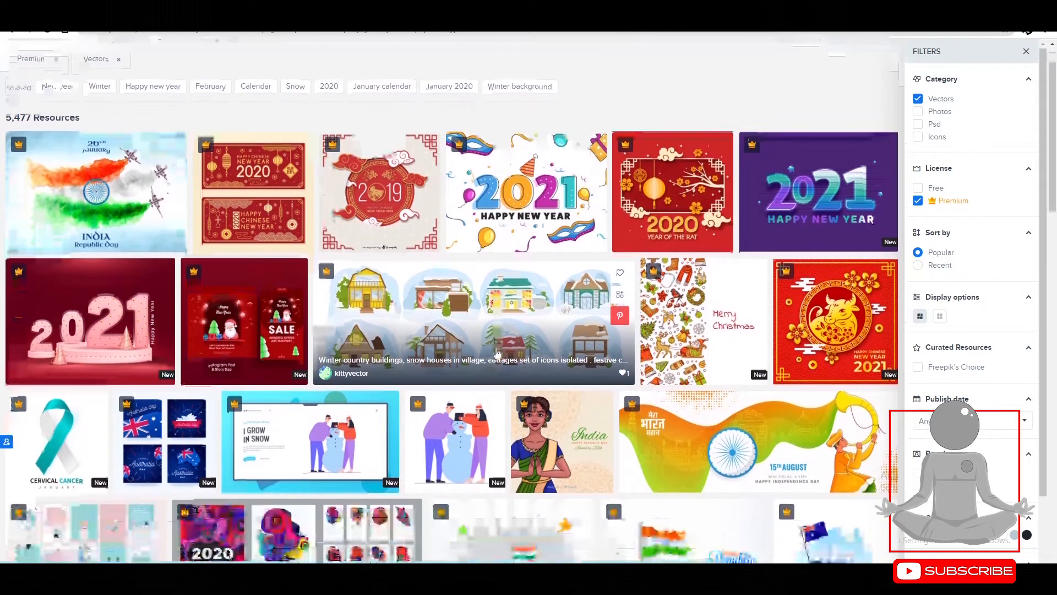
scroll(497, 351, "down", 3)
scroll(497, 352, "down", 5)
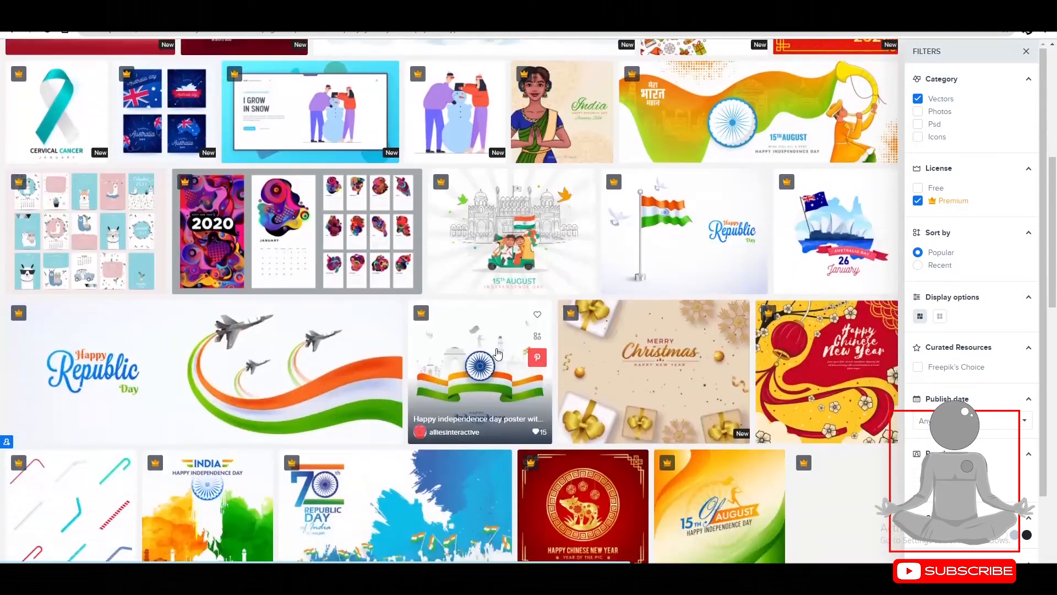
scroll(498, 352, "down", 3)
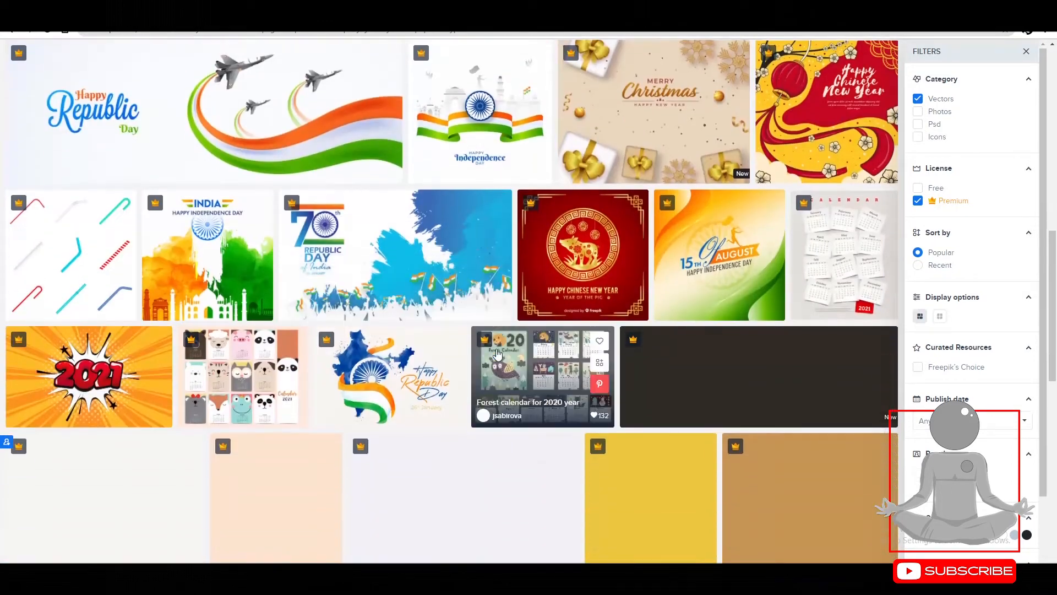
Look through the rest of the second page of premium january vectors and continue to the third page
scroll(497, 353, "down", 2)
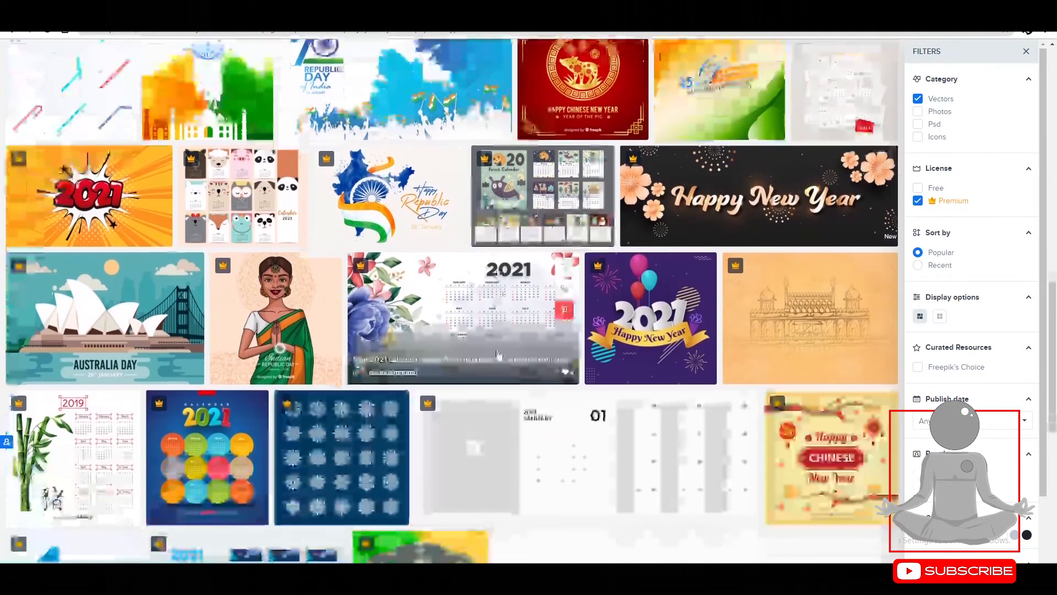
scroll(498, 354, "down", 3)
scroll(499, 356, "down", 2)
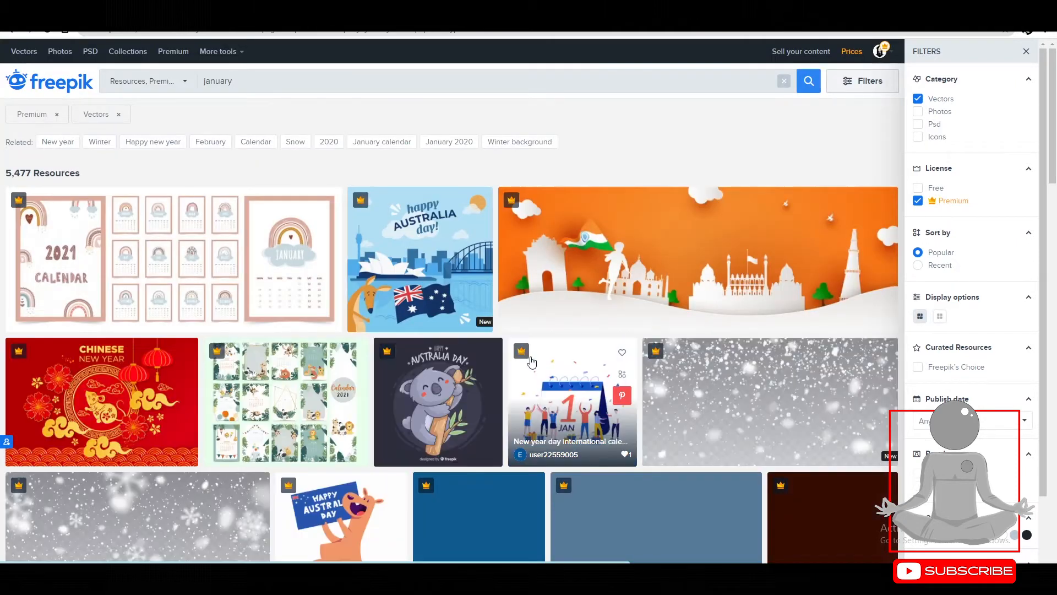
Look through all designs on the third page of premium january vectors and the beginning of the following page
scroll(511, 380, "down", 4)
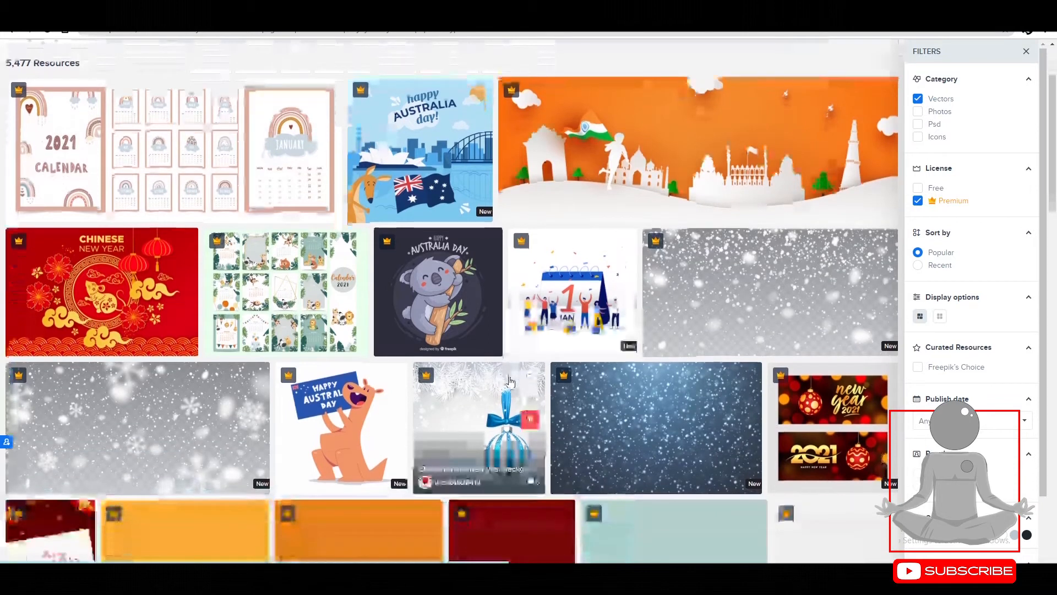
scroll(511, 380, "down", 2)
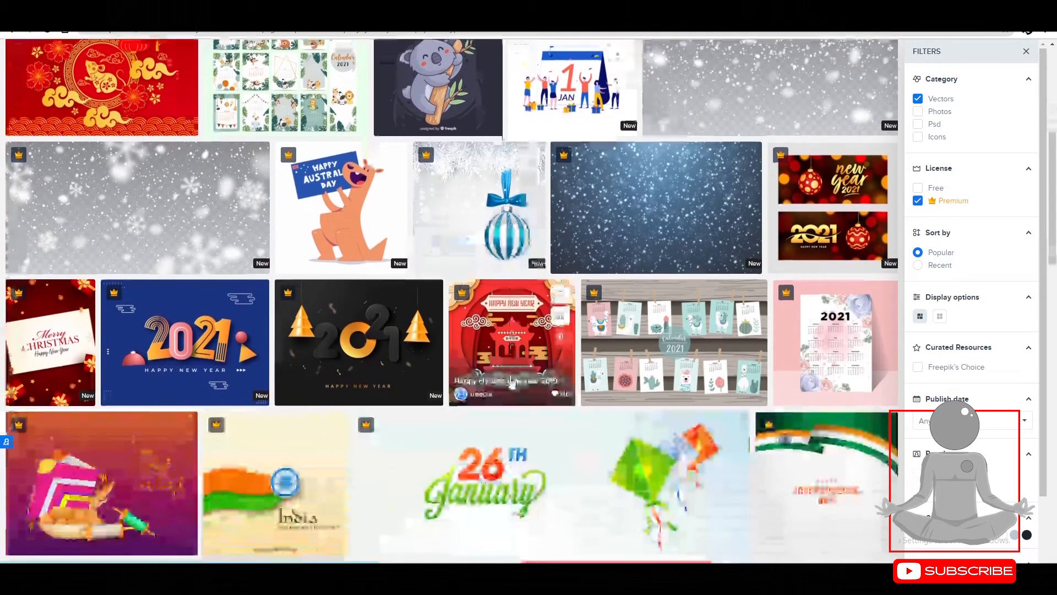
scroll(511, 379, "down", 4)
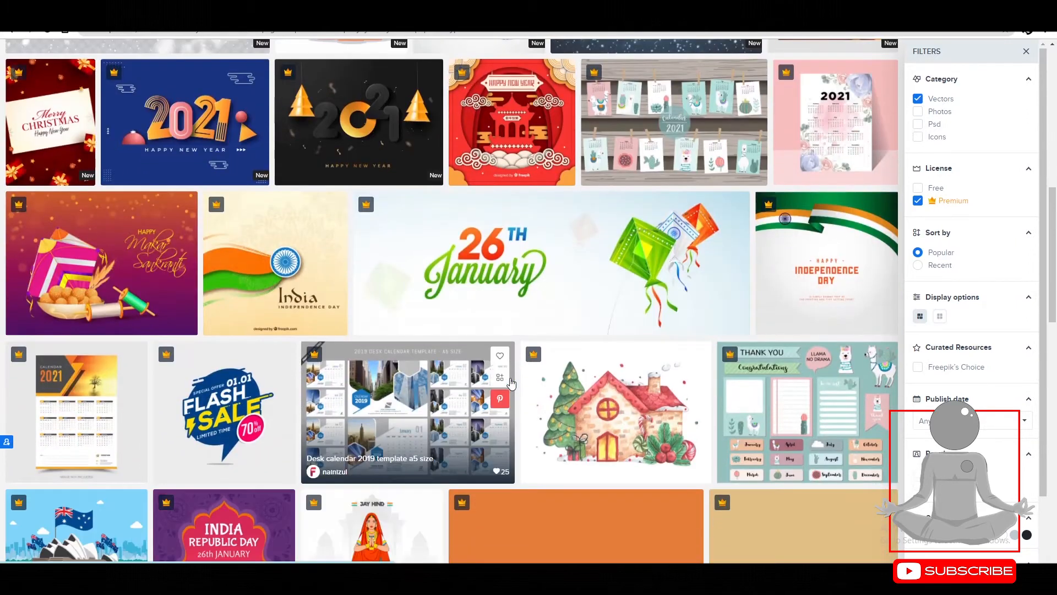
scroll(511, 382, "down", 3)
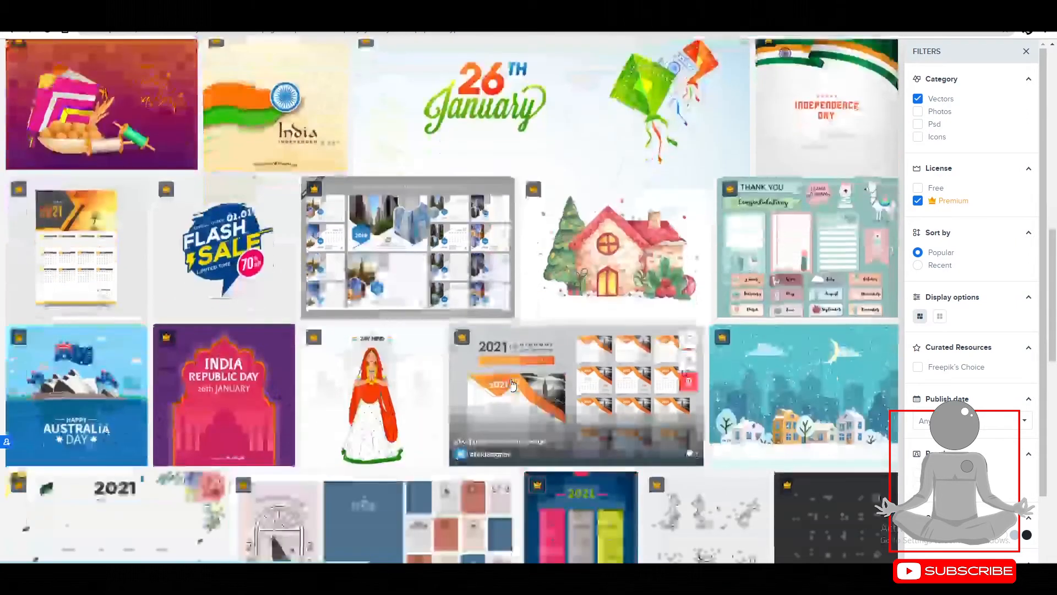
scroll(511, 382, "down", 4)
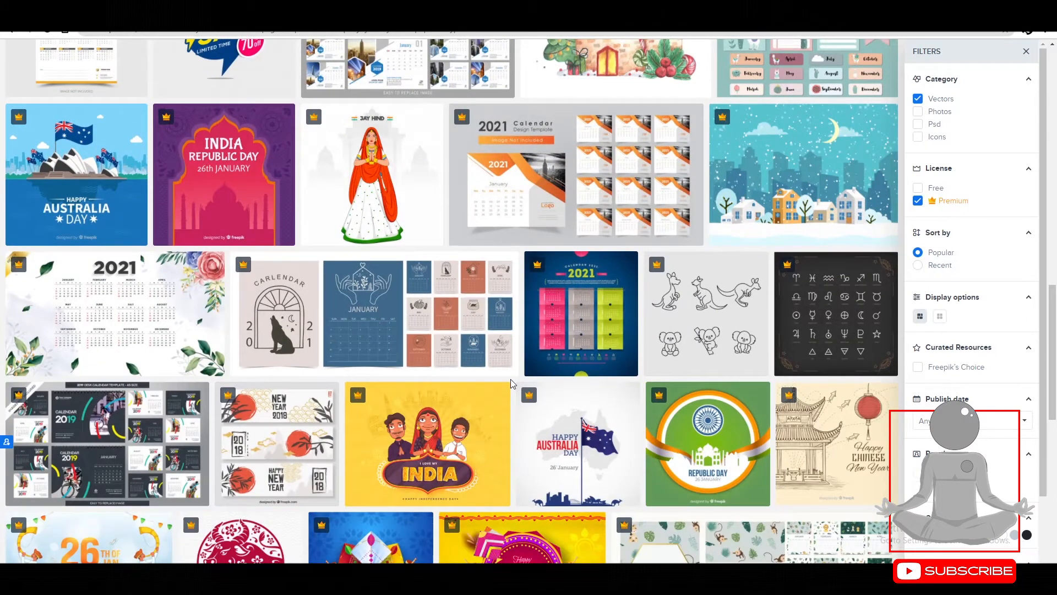
scroll(510, 379, "down", 2)
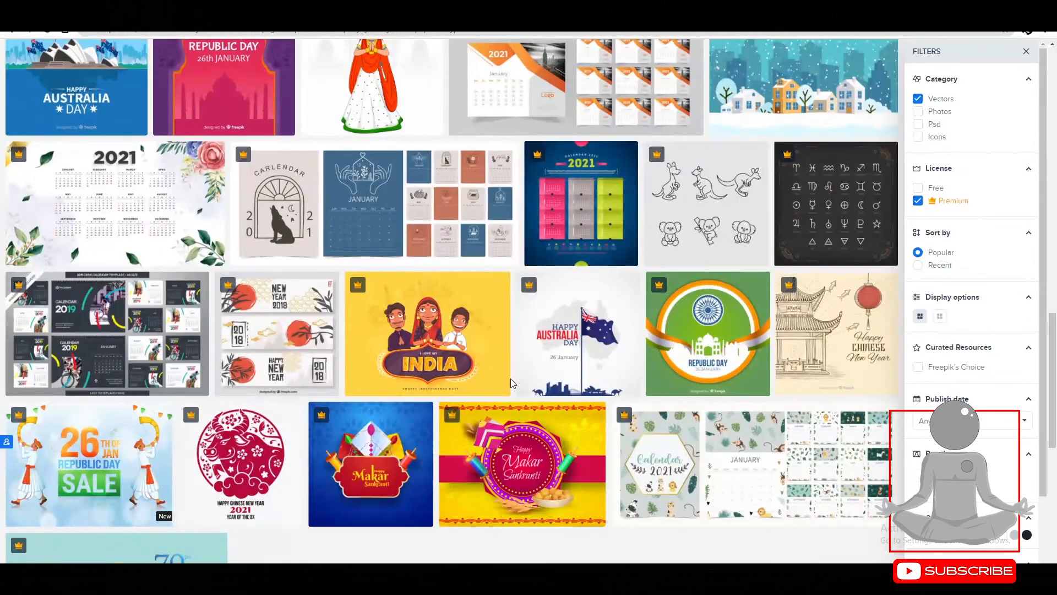
scroll(510, 379, "down", 2)
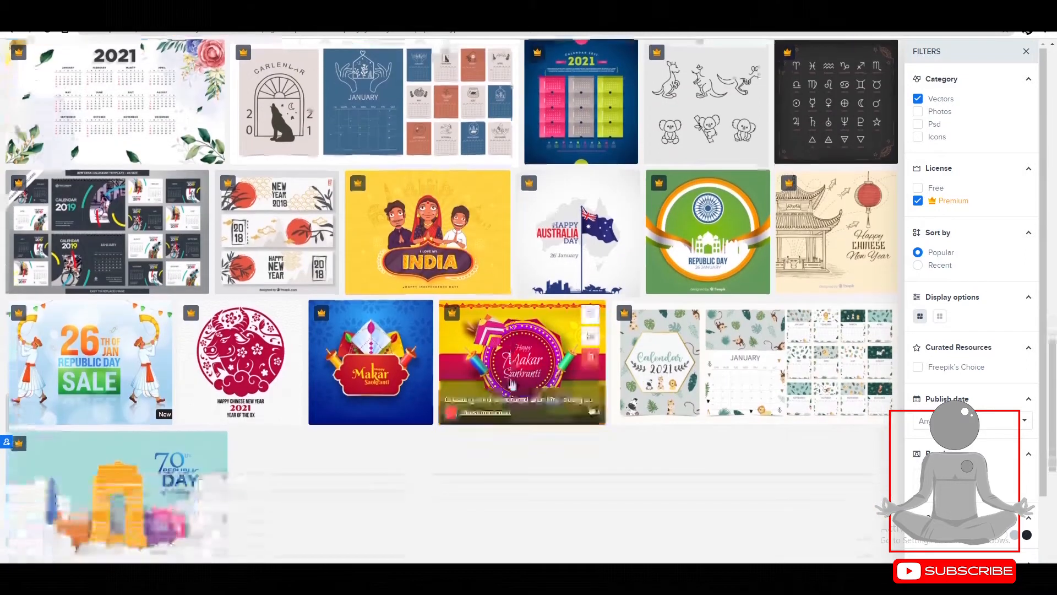
scroll(511, 383, "down", 1)
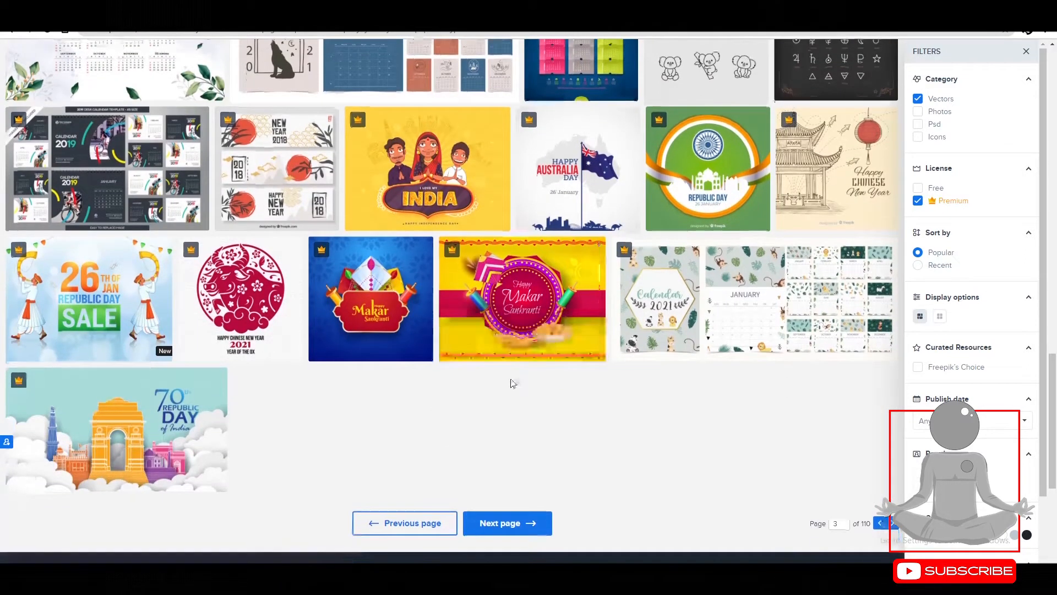
scroll(512, 383, "up", 15)
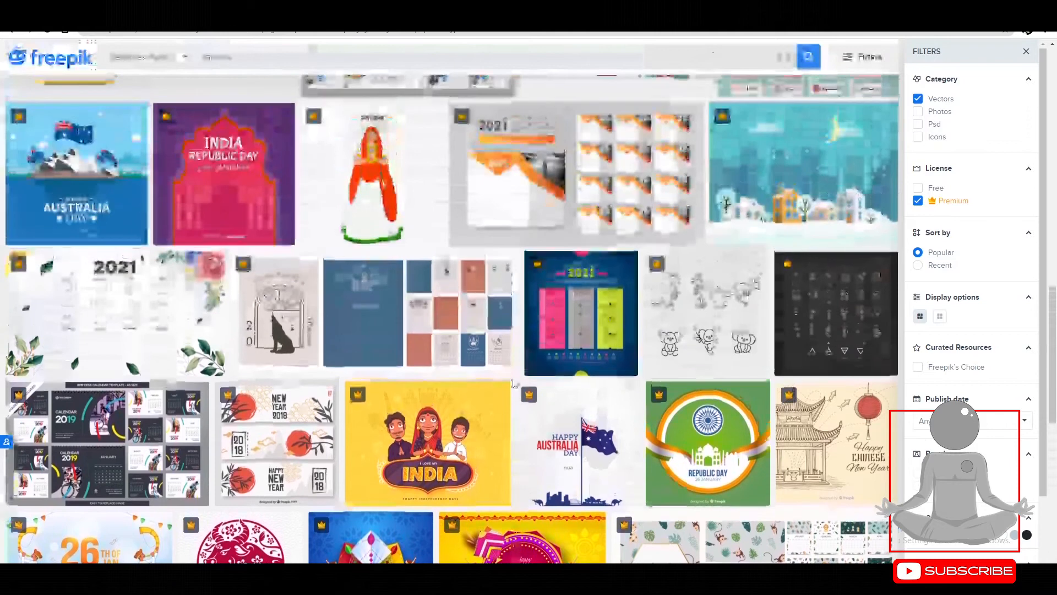
scroll(514, 384, "down", 15)
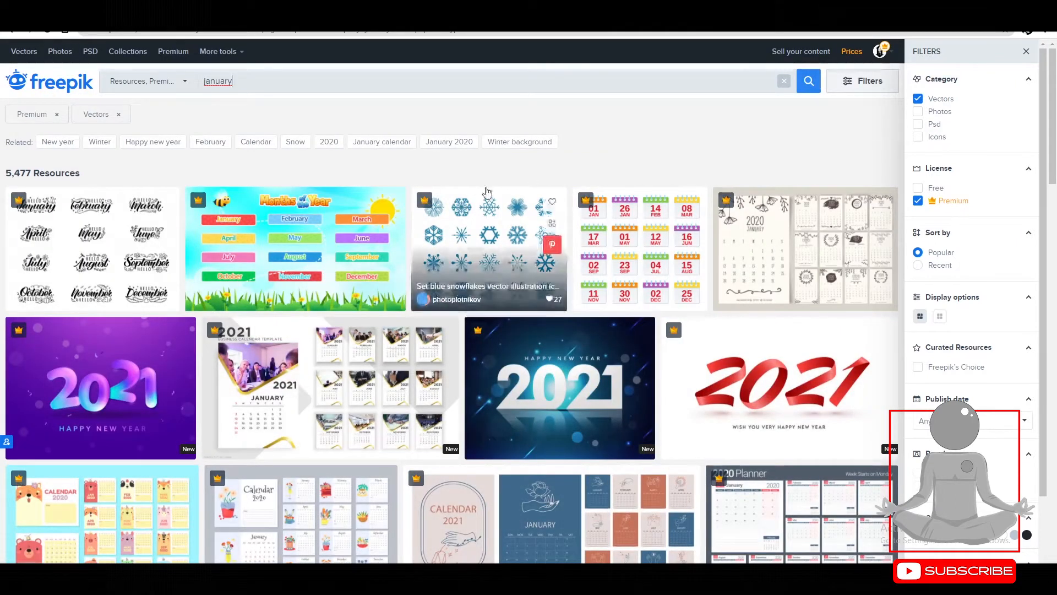
scroll(492, 298, "down", 8)
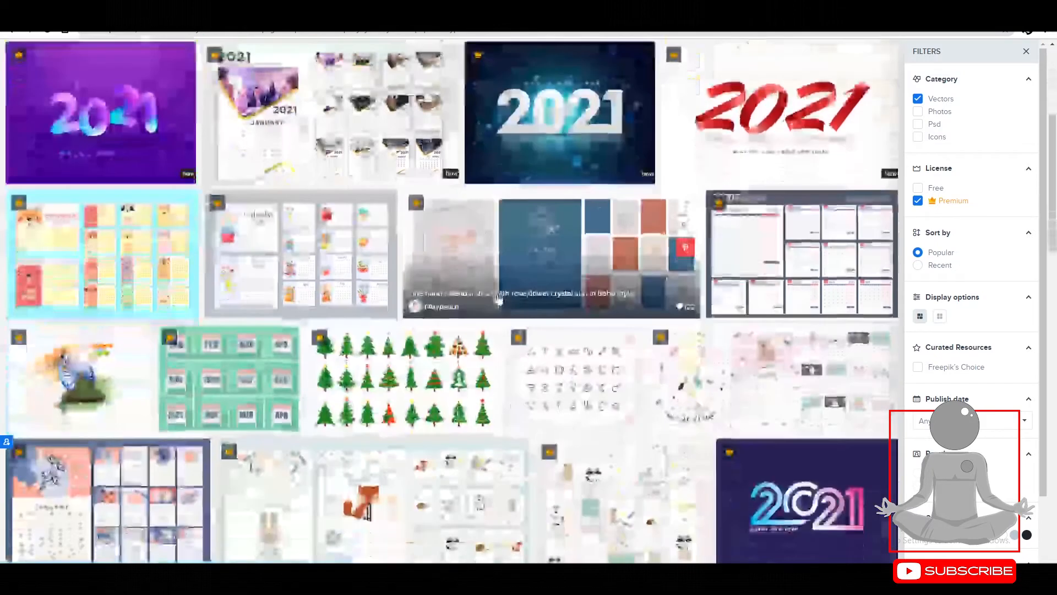
Search the premium vectors for "winter" and look through the first page of matching designs to its end
scroll(499, 298, "up", 8)
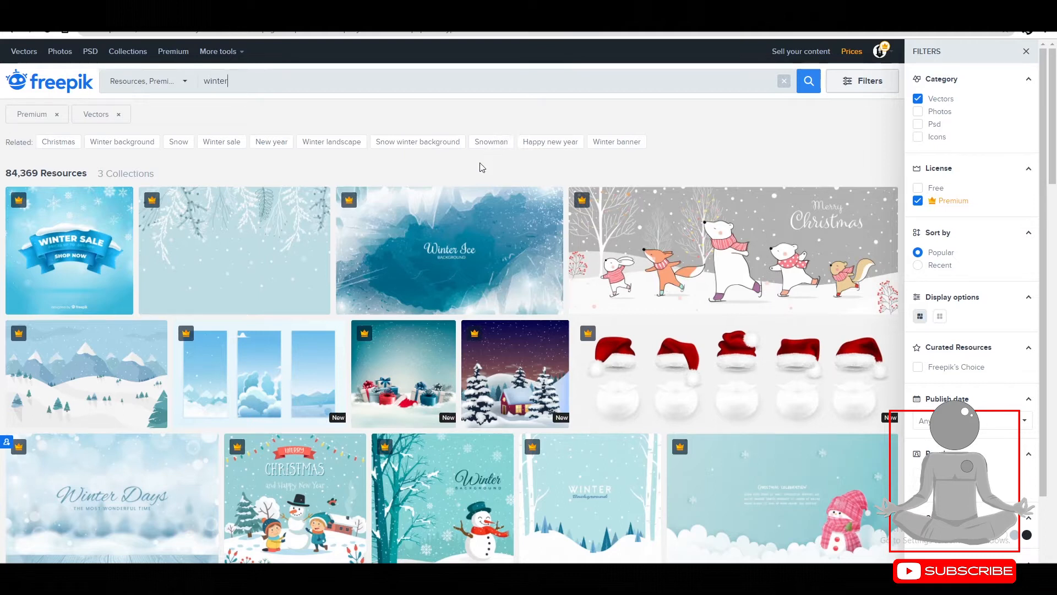
scroll(482, 167, "down", 6)
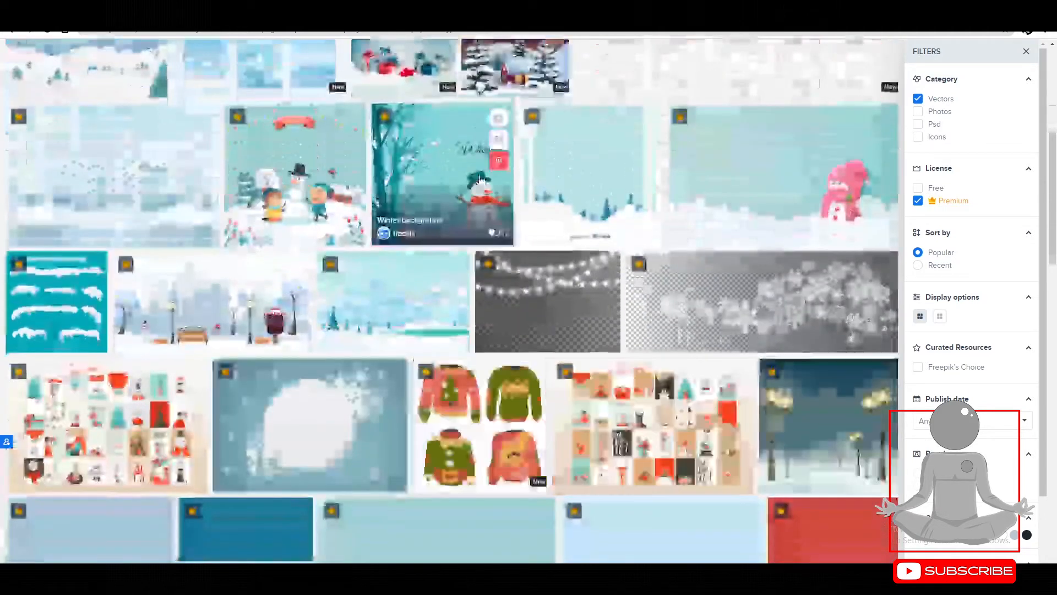
scroll(481, 180, "down", 2)
scroll(481, 180, "down", 2)
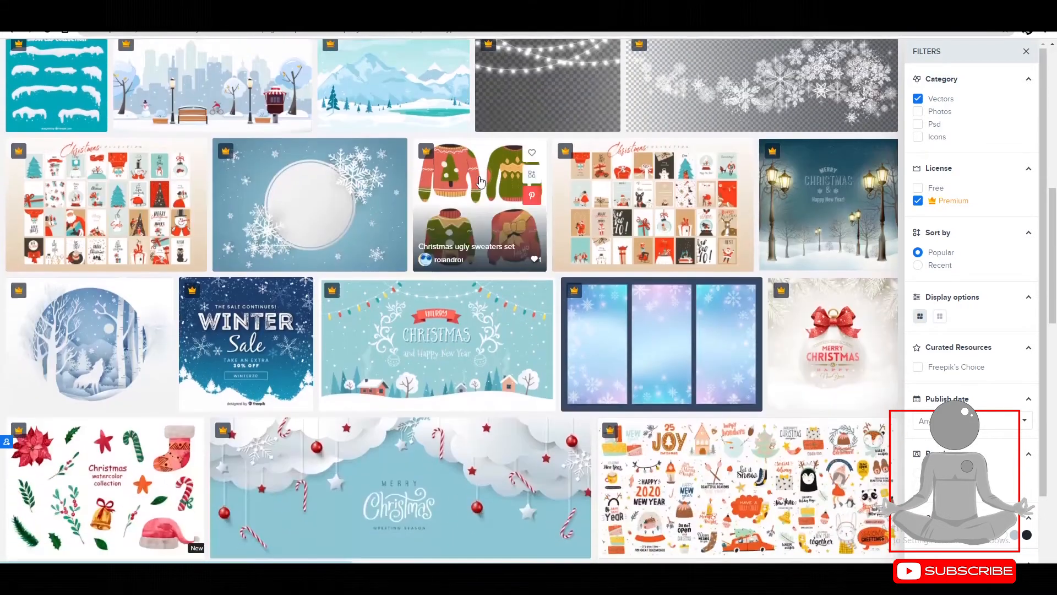
scroll(481, 181, "down", 2)
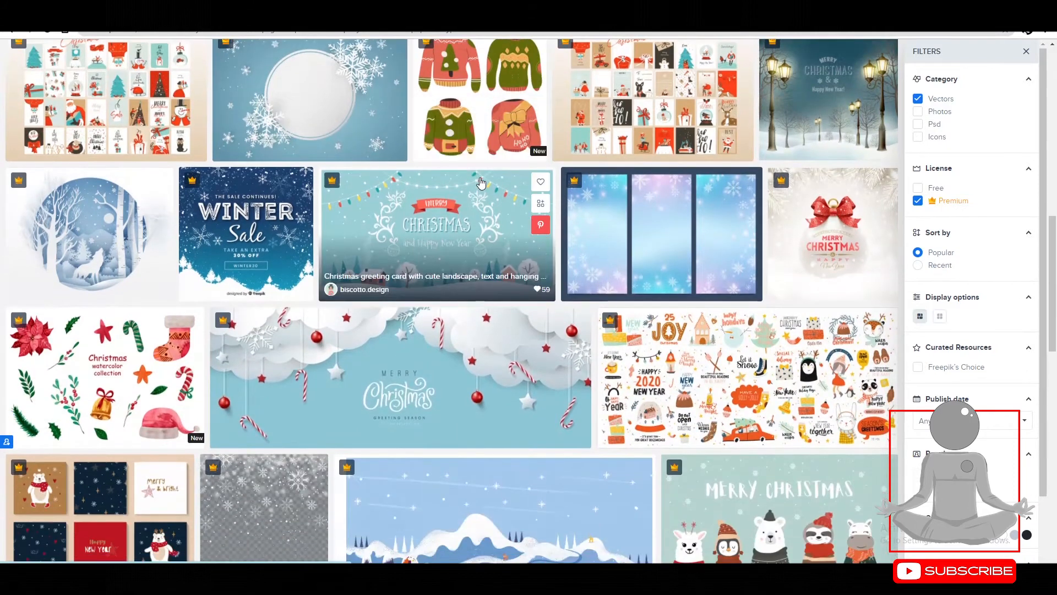
scroll(481, 182, "down", 7)
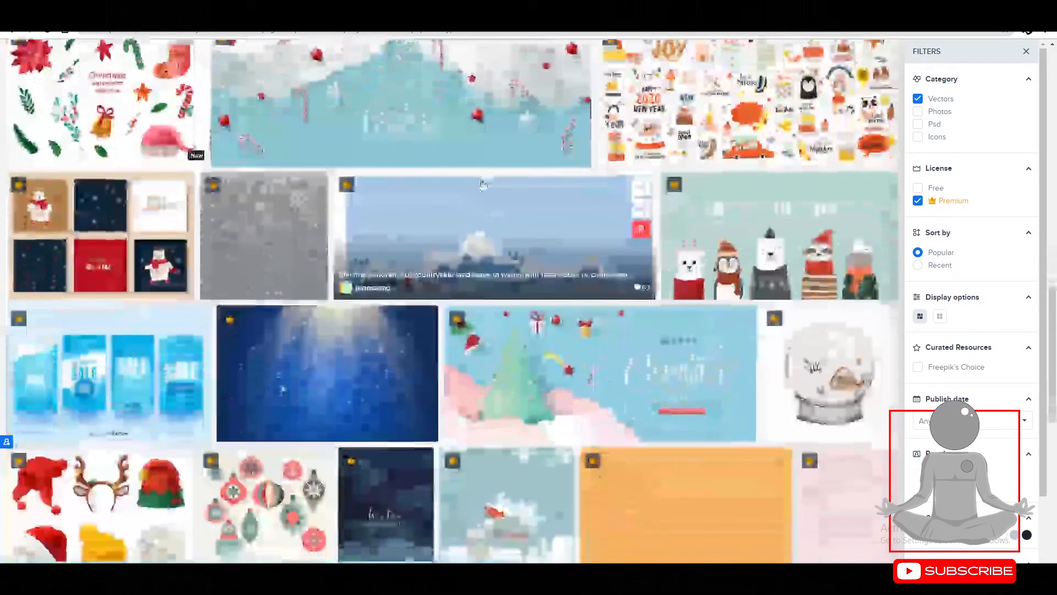
scroll(482, 185, "down", 5)
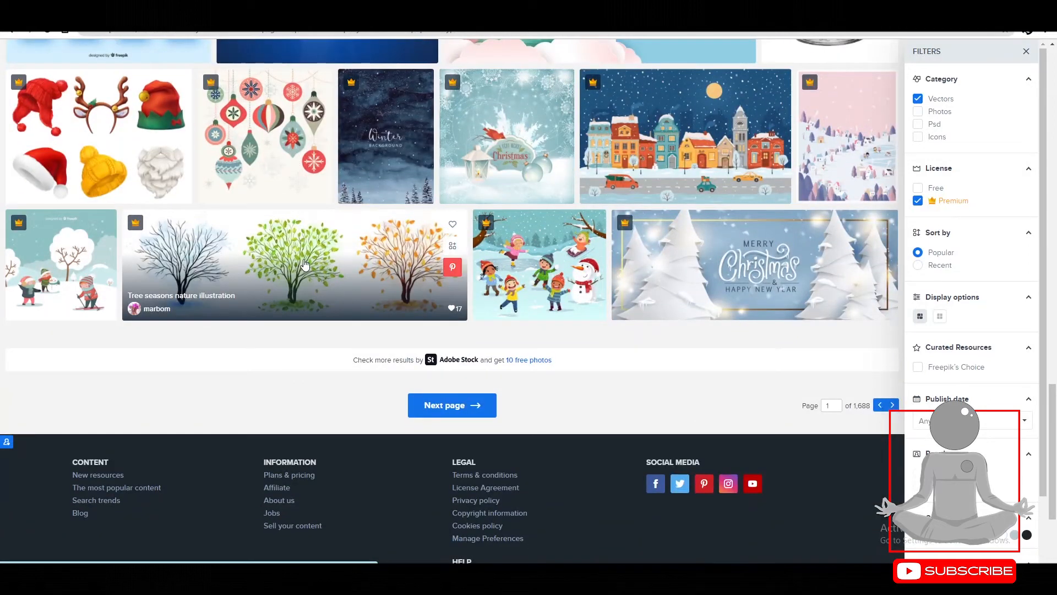
Open the "Tree seasons nature illustration" vector and look through its suggested similar designs down to the related tags
left_click(304, 265)
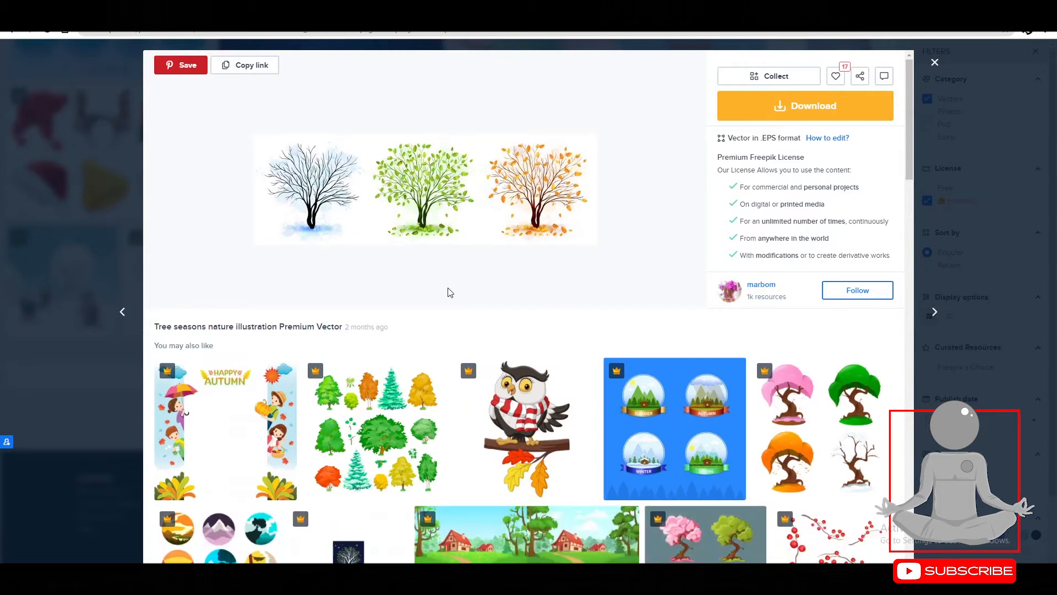
scroll(467, 286, "down", 7)
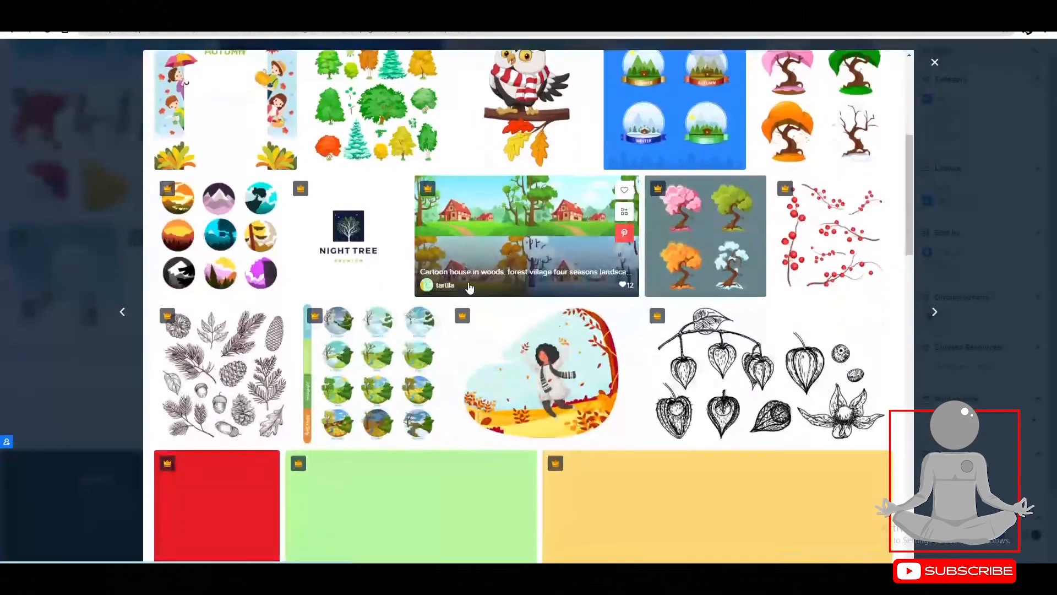
scroll(474, 293, "down", 3)
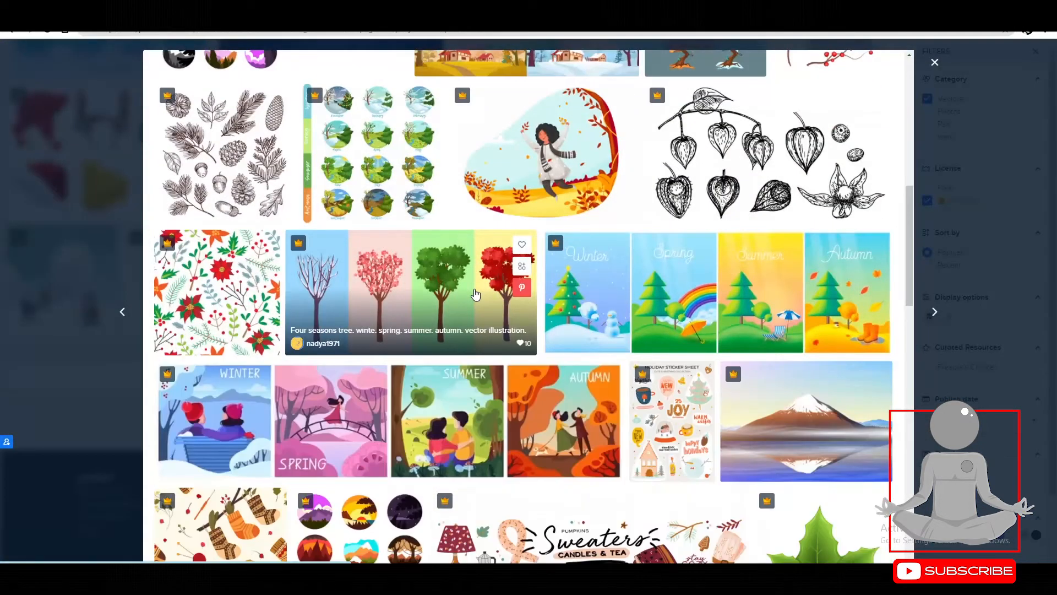
scroll(470, 300, "down", 2)
scroll(470, 300, "down", 1)
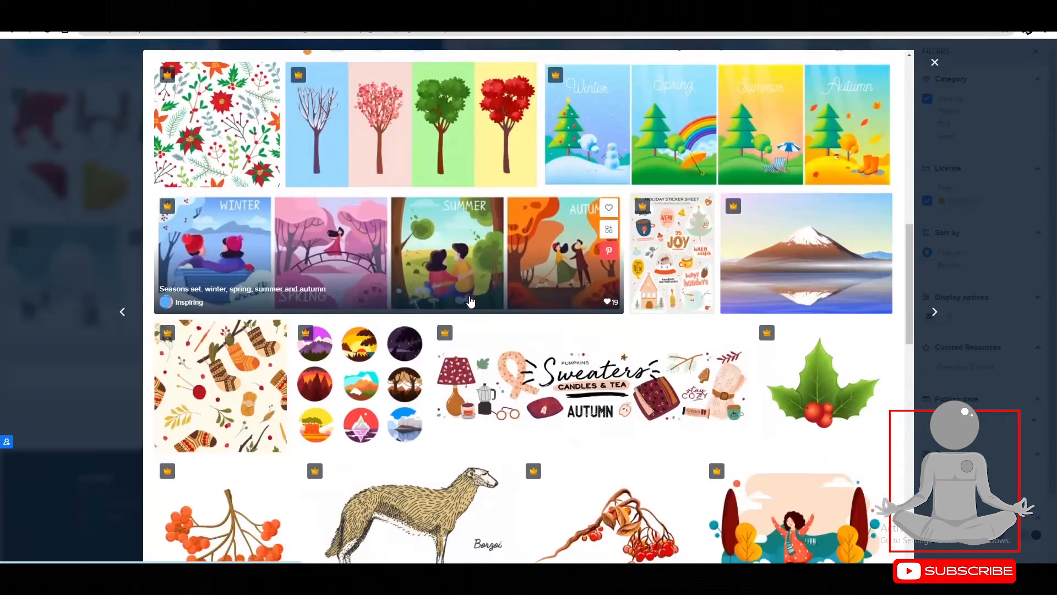
scroll(470, 301, "down", 2)
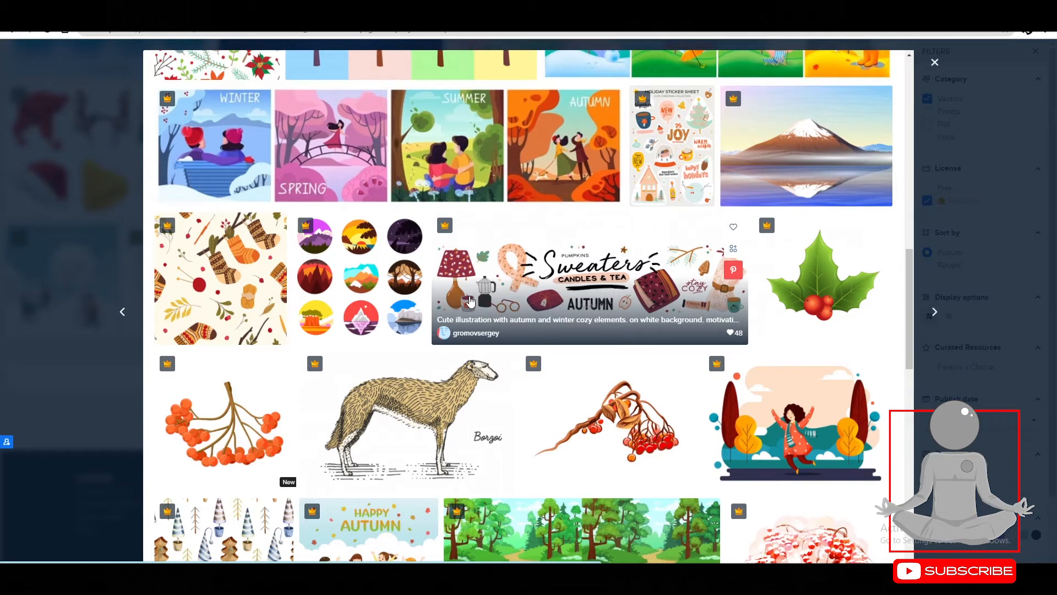
scroll(470, 302, "down", 8)
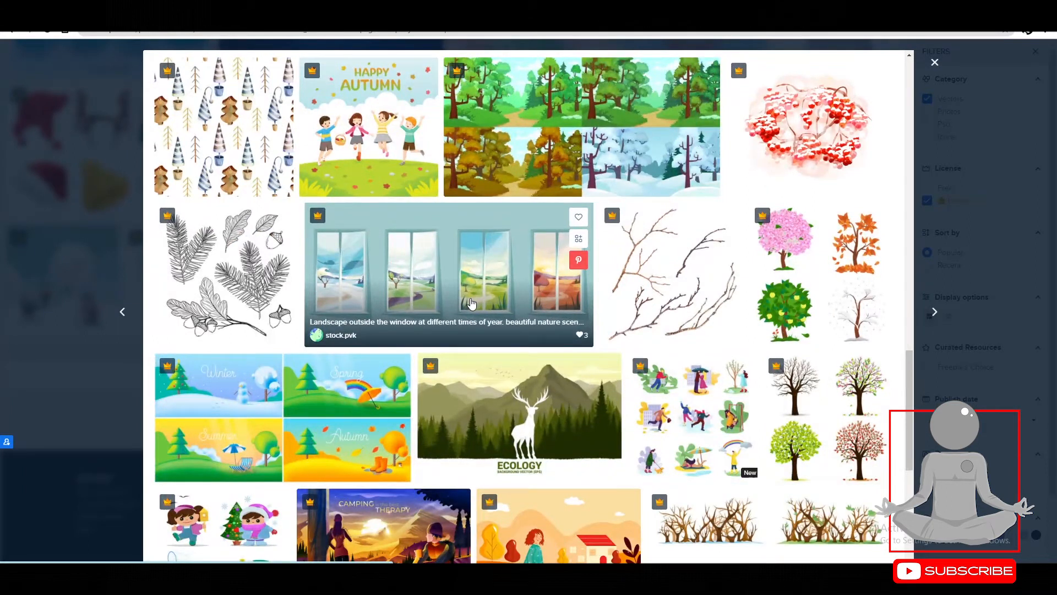
scroll(471, 302, "down", 4)
scroll(472, 303, "down", 1)
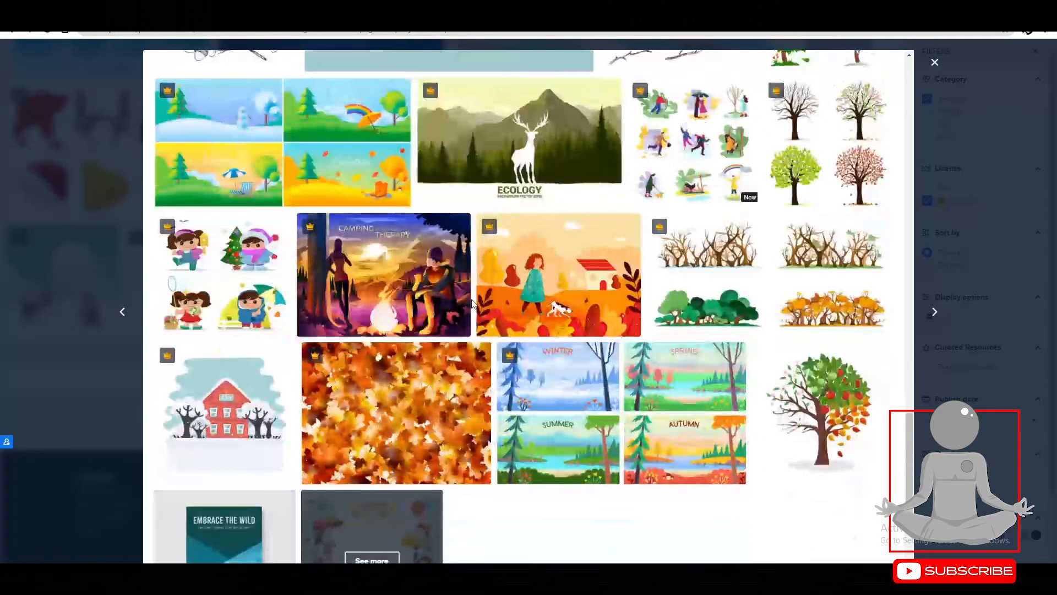
scroll(472, 303, "down", 2)
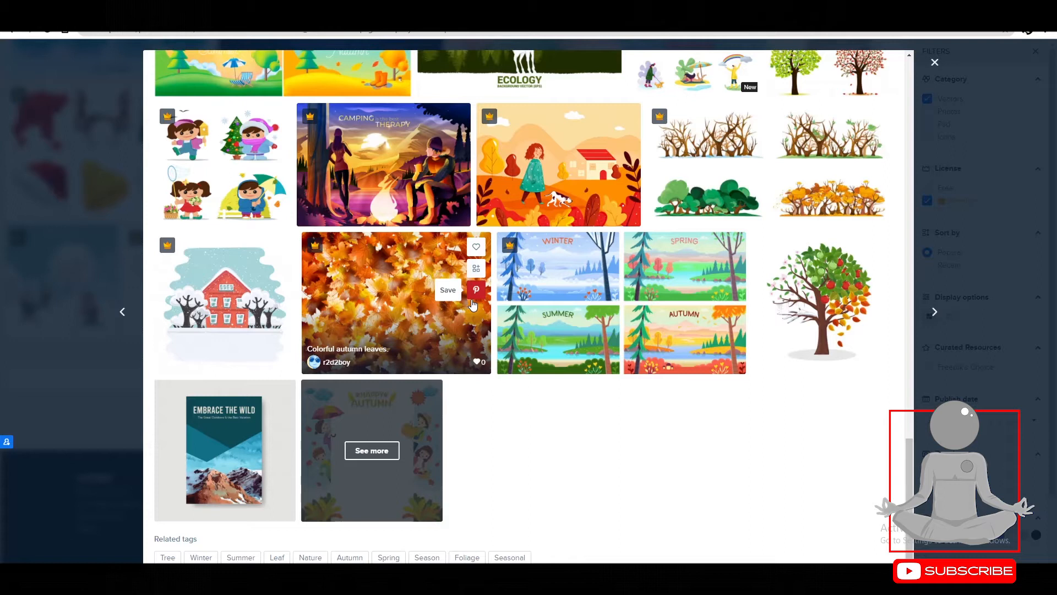
Return to the details of the tree seasons illustration, download the vector, and close its preview
scroll(527, 301, "up", 5)
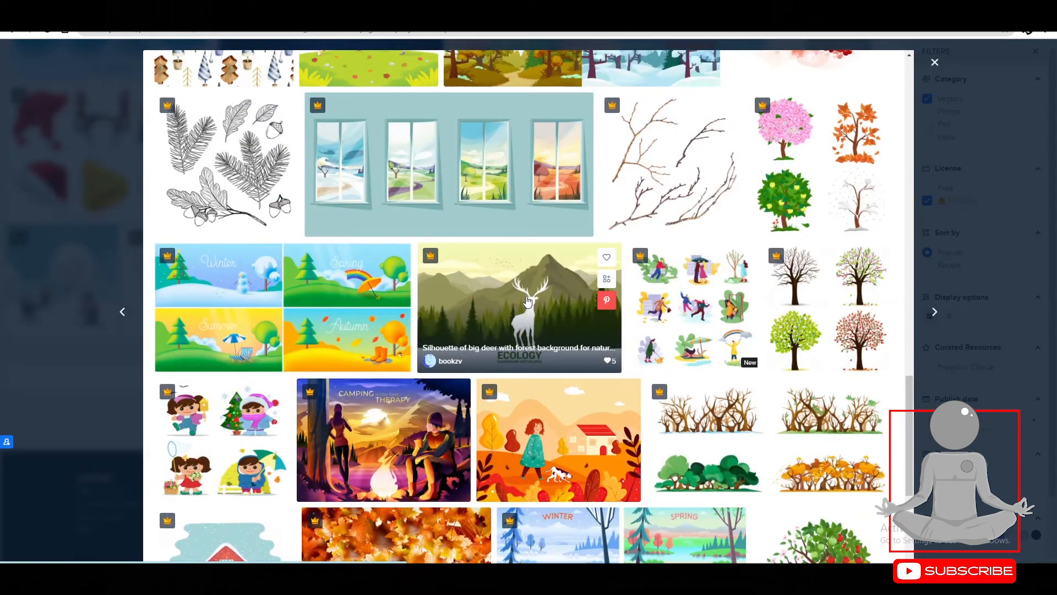
scroll(527, 301, "up", 3)
scroll(527, 301, "up", 6)
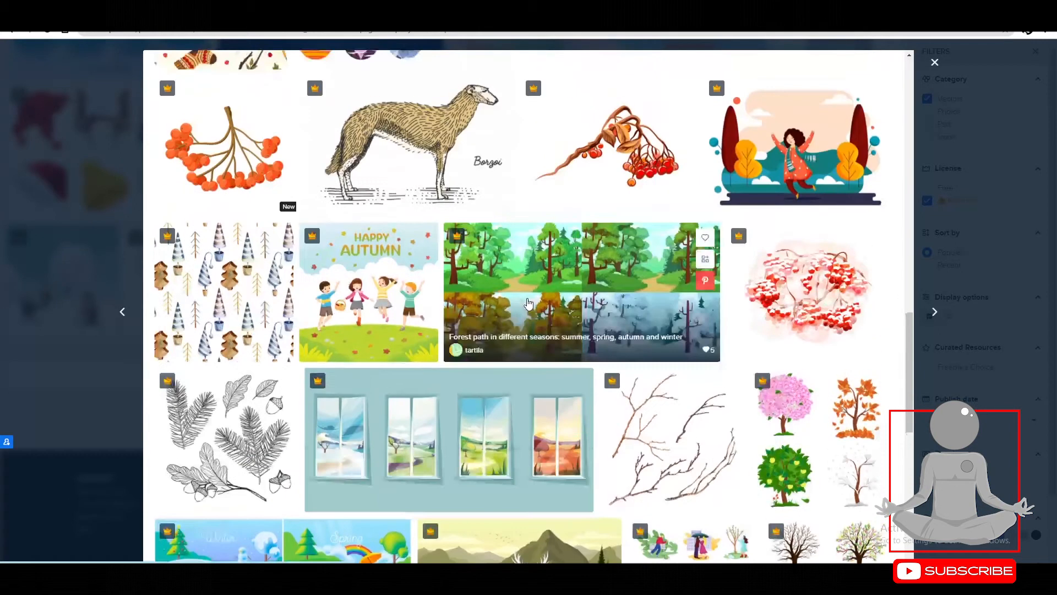
scroll(527, 302, "up", 5)
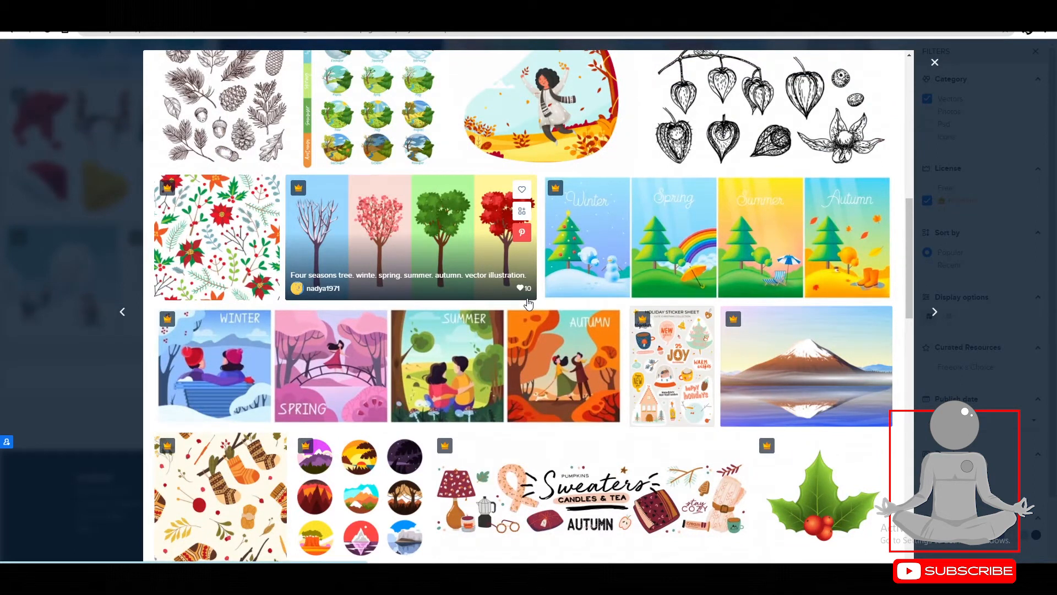
scroll(527, 302, "up", 4)
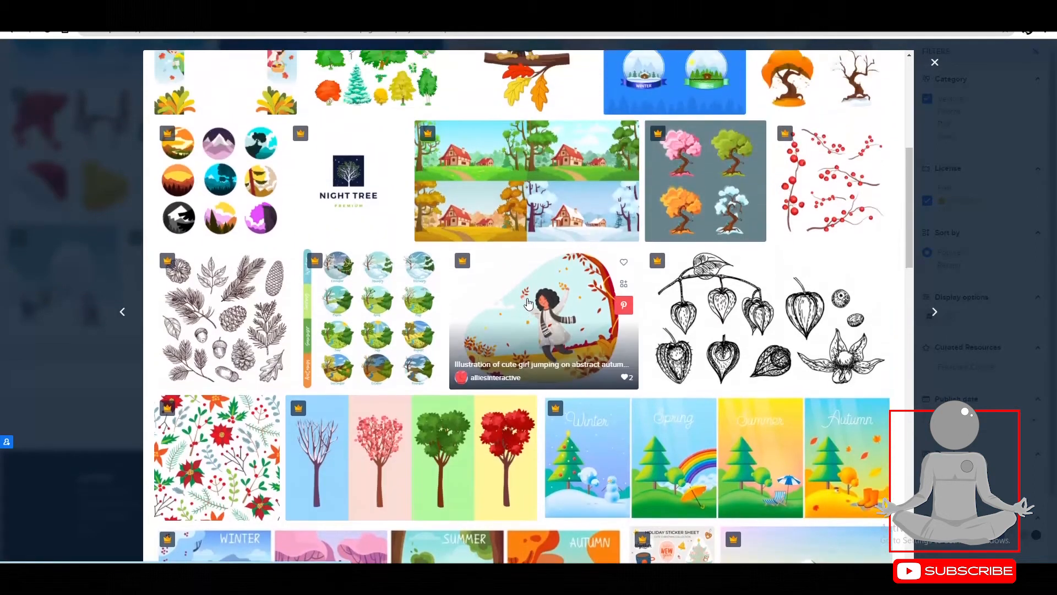
scroll(528, 303, "up", 3)
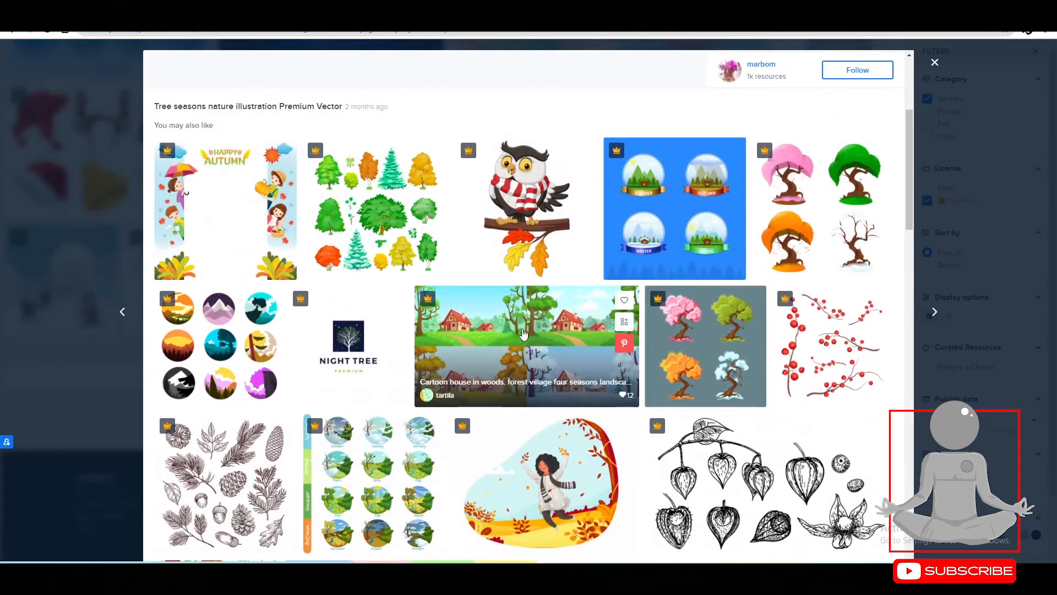
scroll(520, 335, "up", 2)
scroll(542, 344, "up", 2)
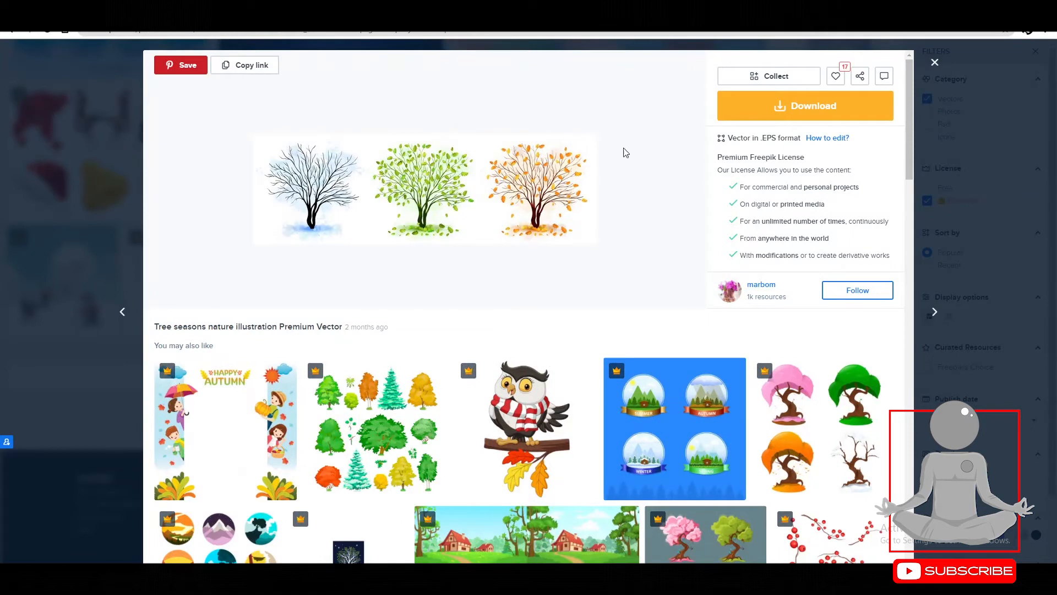
left_click(784, 112)
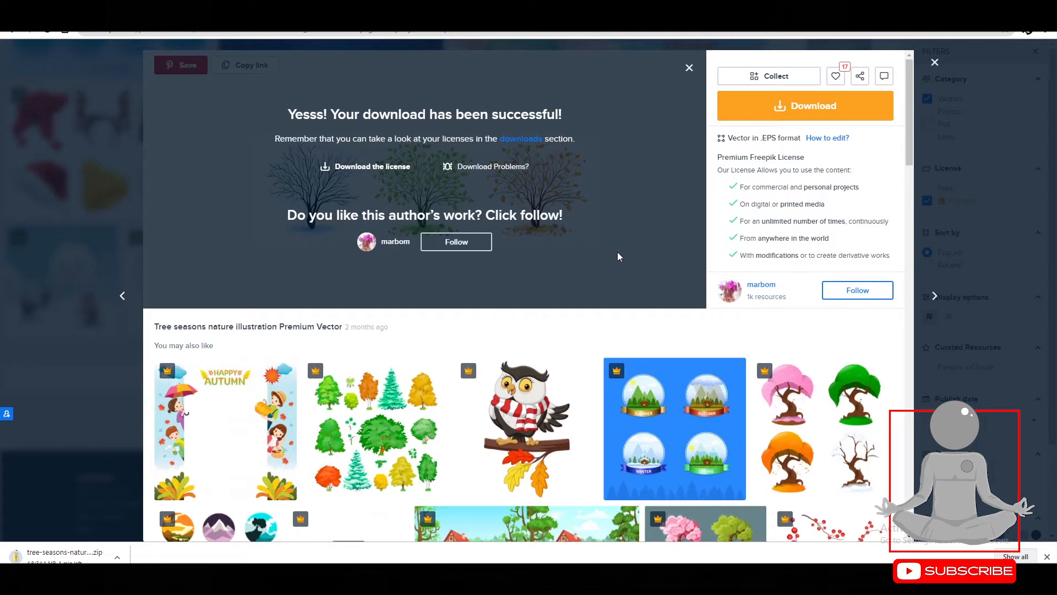
left_click(931, 64)
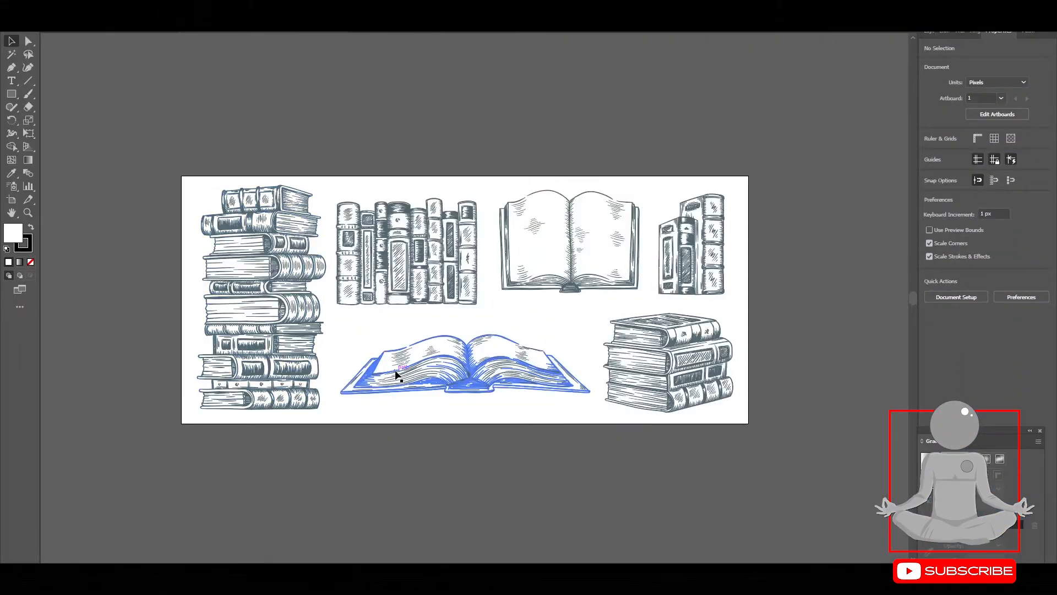
Copy the lower open book from the book illustrations into the print template and scale it to about 3947 px wide
left_click(395, 374)
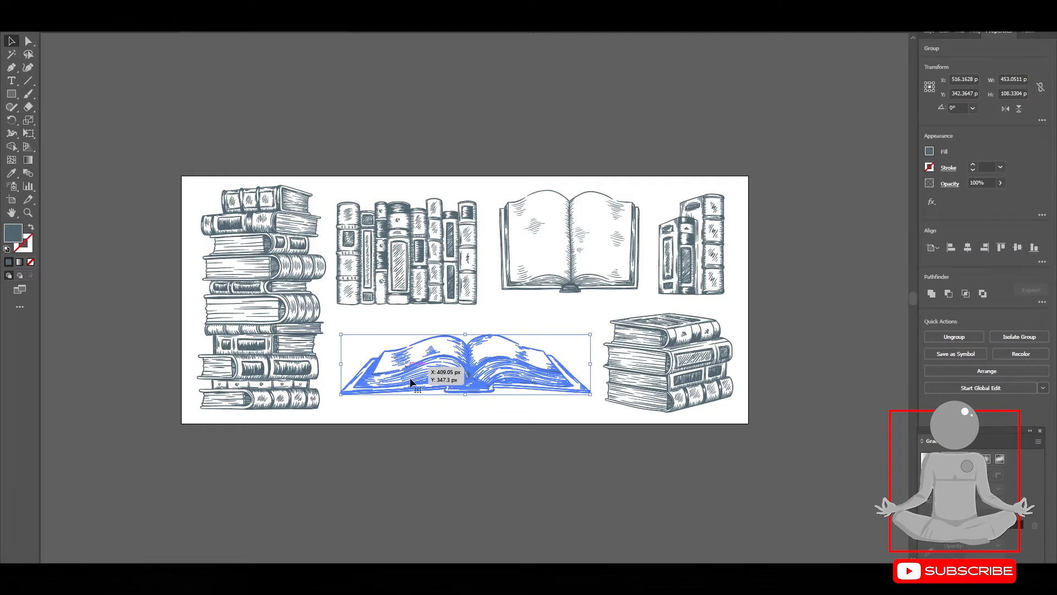
left_click(410, 434)
left_click_drag(473, 387, 668, 279)
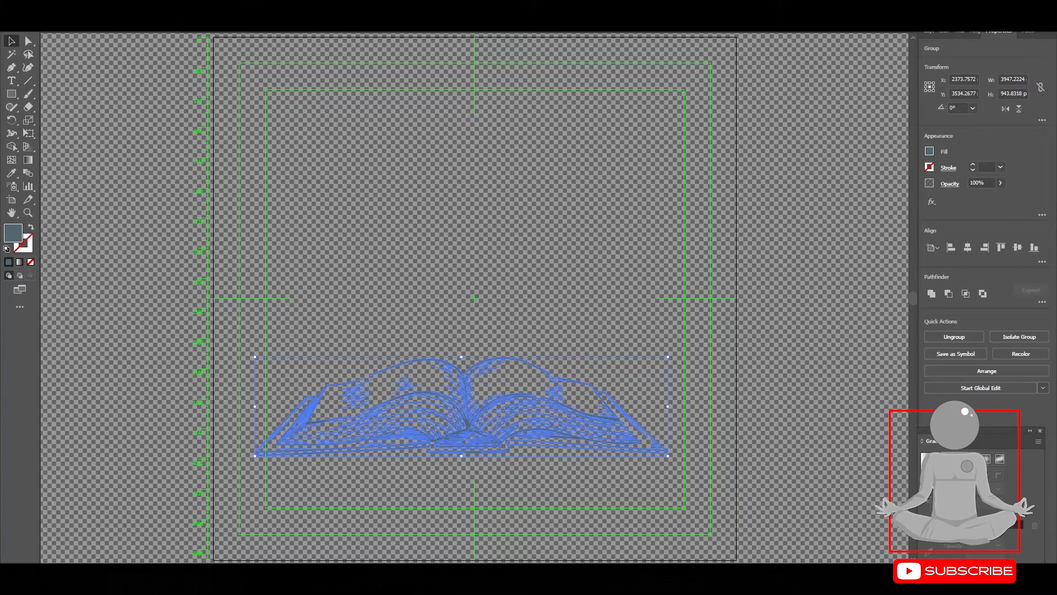
Center the open book on the artboard, move it into the lower part of the safe area, and hide the transparency grid
left_click(95, 10)
left_click(415, 171)
left_click(528, 457)
left_click(971, 249)
left_click(1017, 248)
left_click_drag(485, 309, 485, 414)
left_click(832, 322)
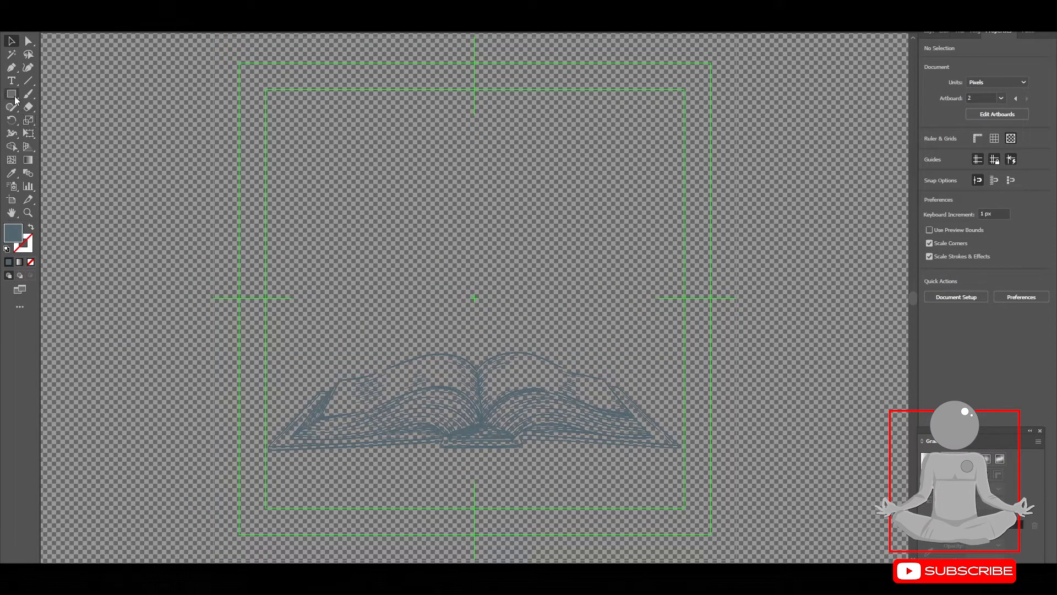
left_click(1011, 138)
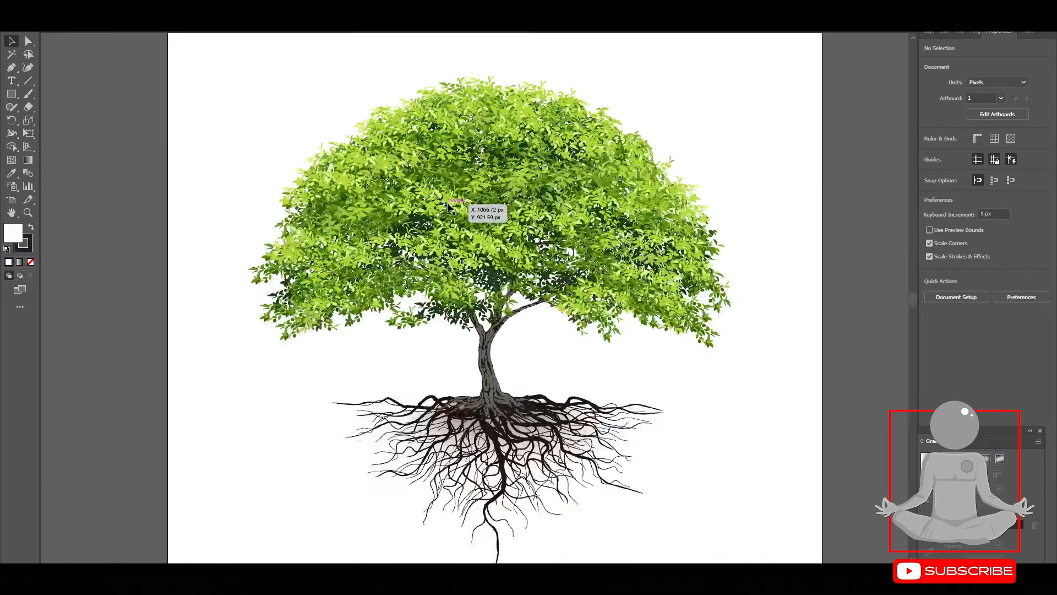
Copy the green tree with roots into the template at about 1842 px wide and place it above the open book's spine
left_click(449, 207)
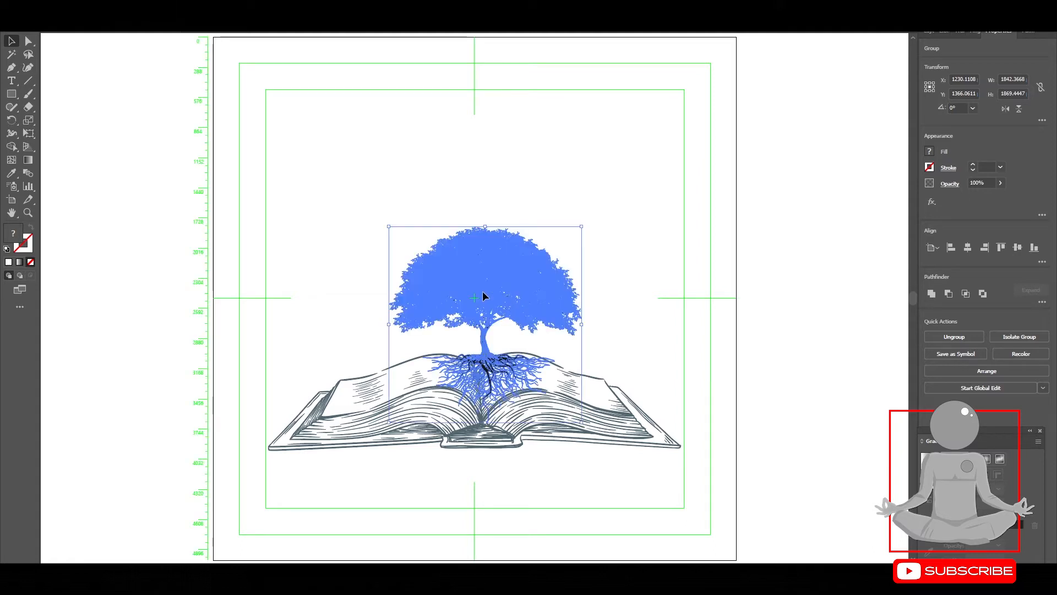
left_click_drag(482, 296, 476, 303)
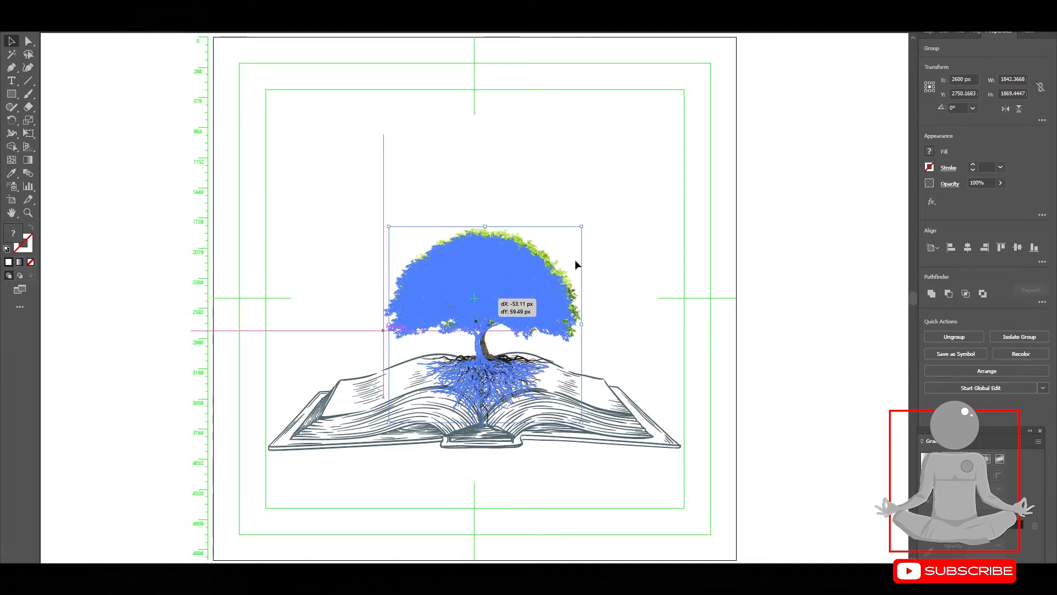
left_click(658, 222)
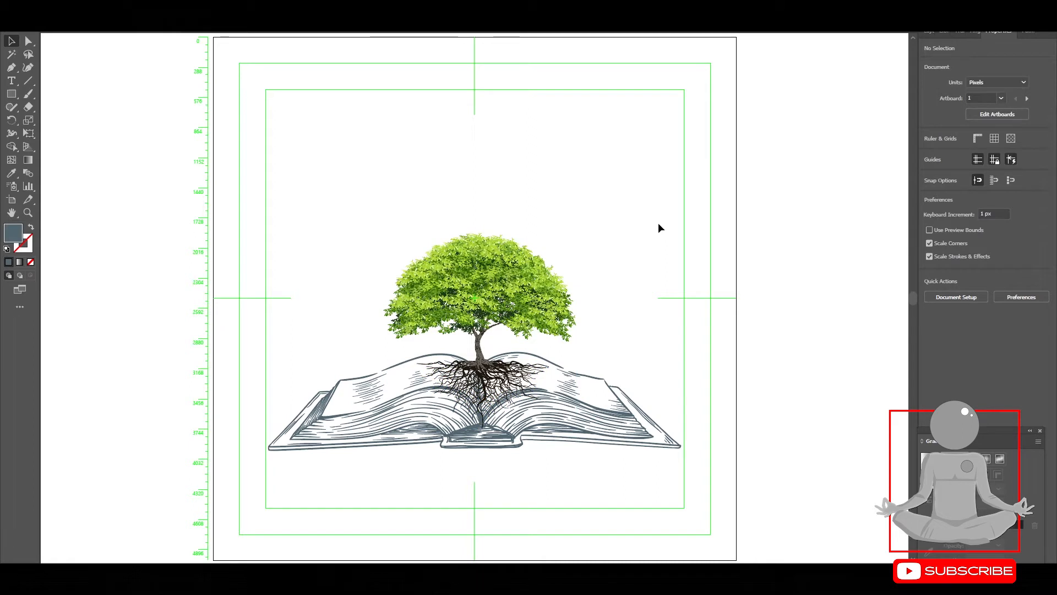
Recolor the open book with the dark color sampled from the tree's roots
left_click(626, 418)
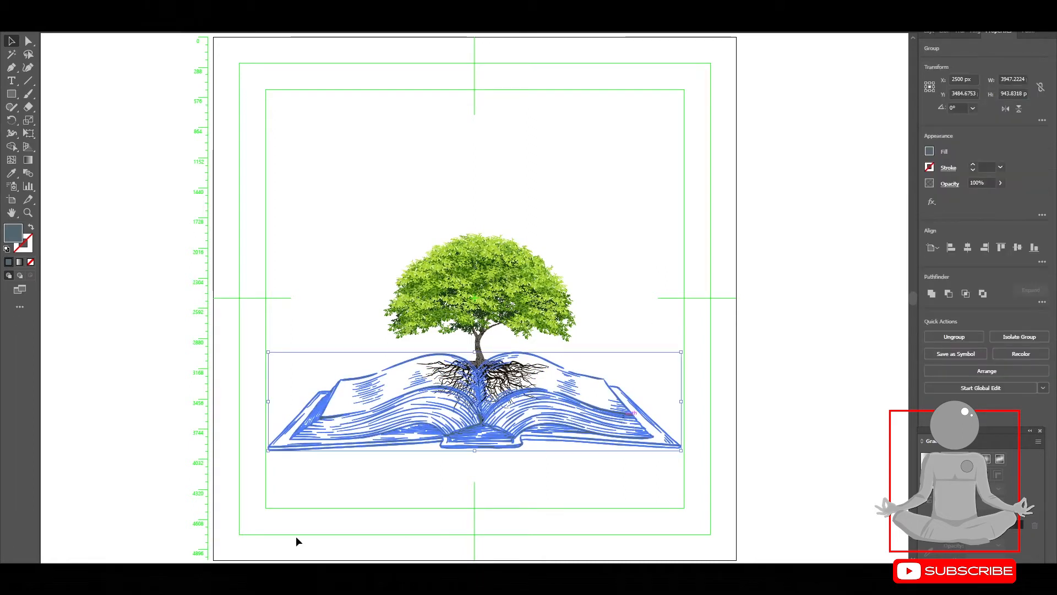
left_click(11, 172)
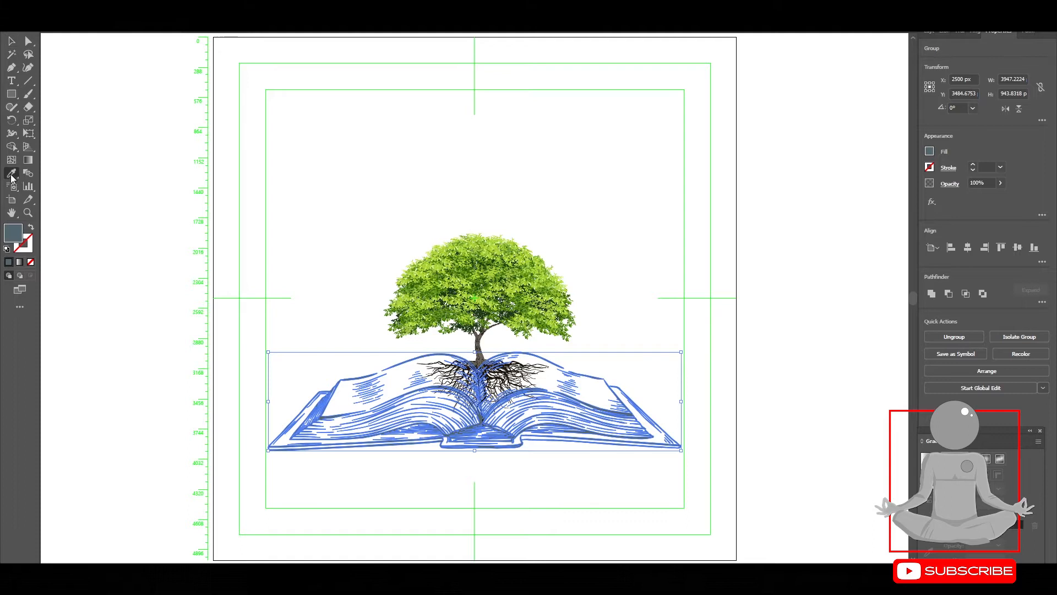
left_click(374, 372)
left_click(511, 374)
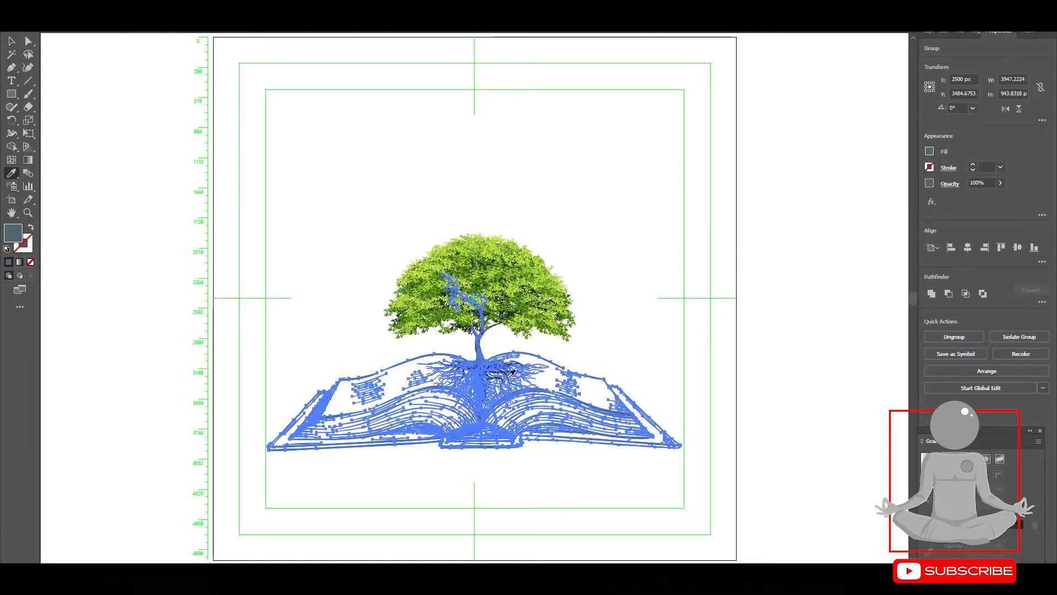
key("v")
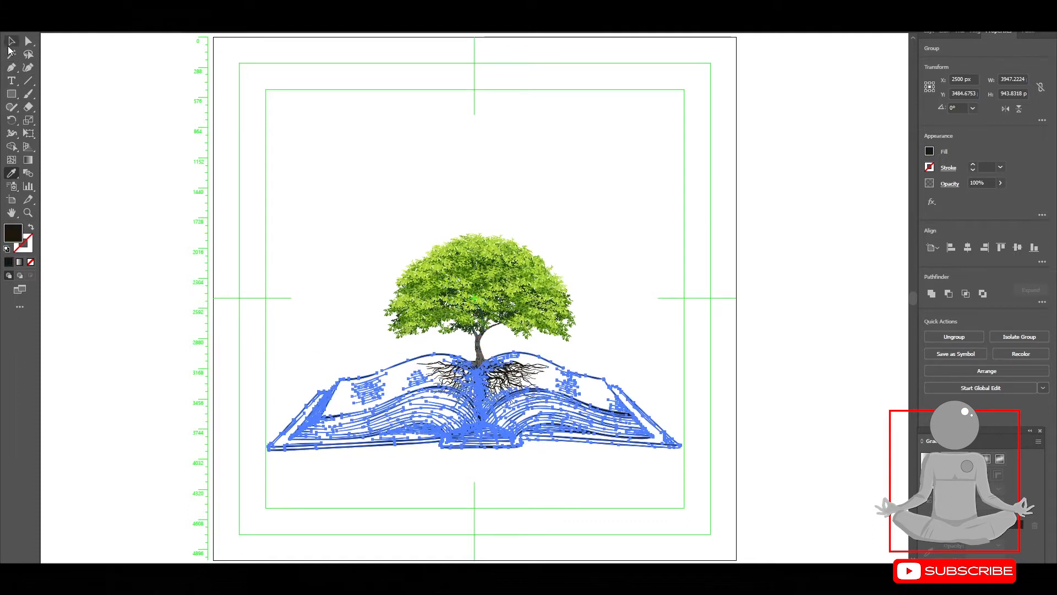
left_click(108, 164)
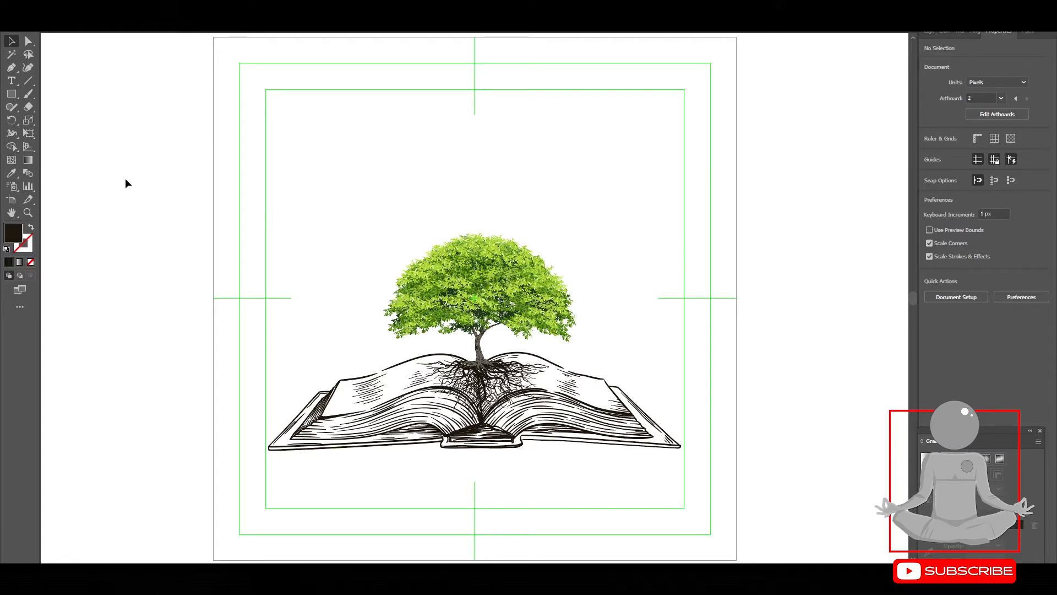
Show the rulers and move the tree back down so its roots run into the book's center fold
left_click(366, 379)
key("ctrl+r")
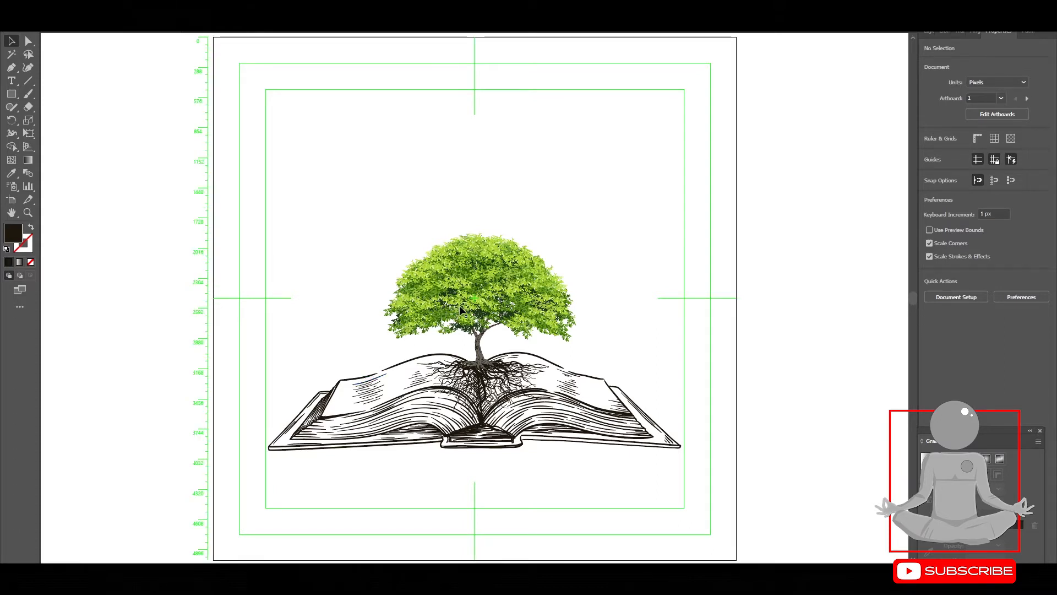
mouse_move(472, 303)
left_mouse_down()
mouse_move(466, 240)
mouse_move(472, 302)
left_mouse_up()
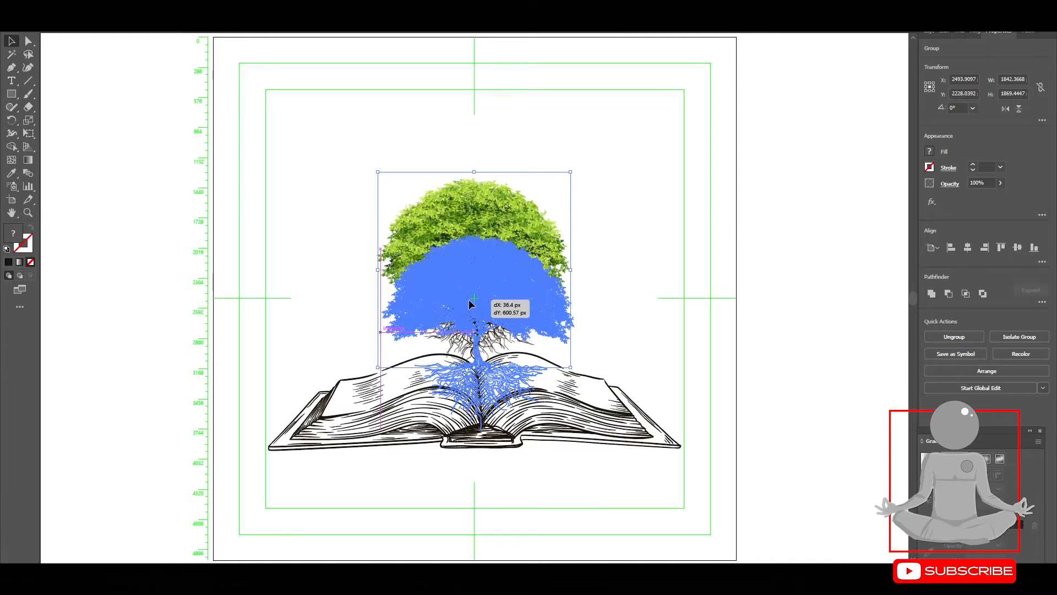
left_click(615, 238)
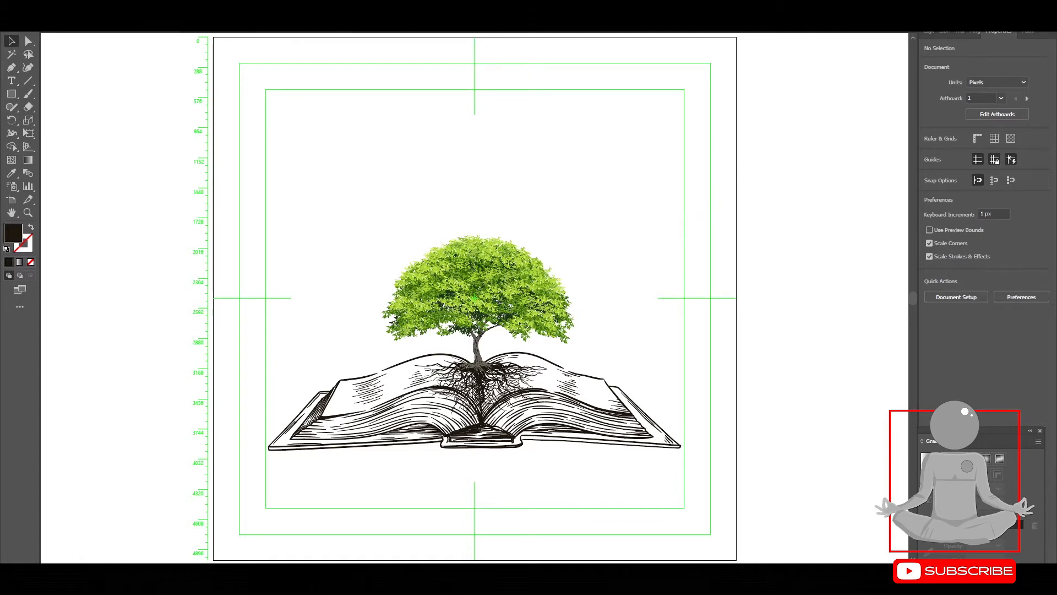
left_click(11, 81)
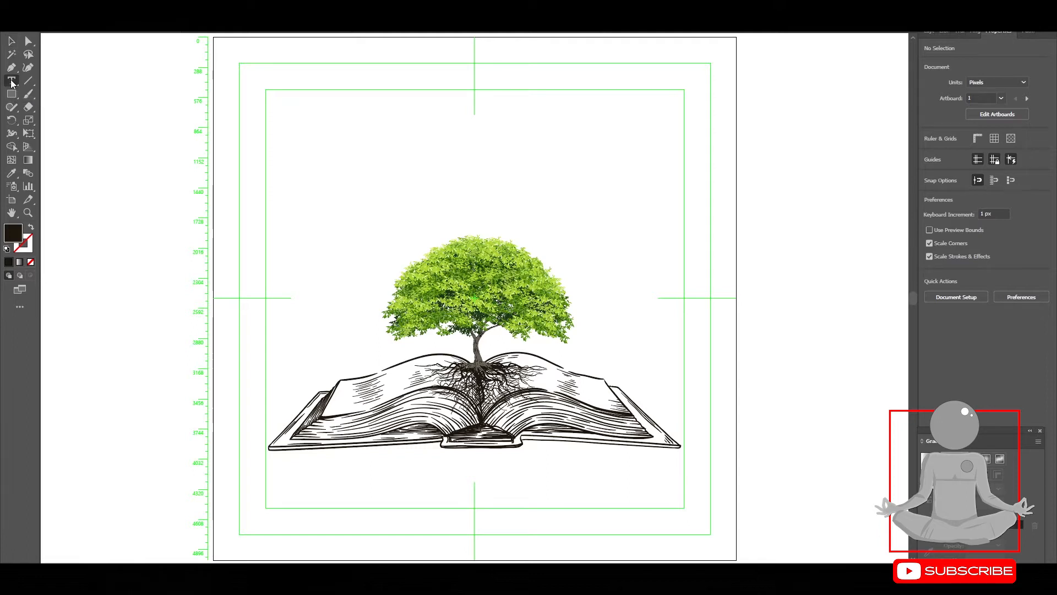
left_click(321, 185)
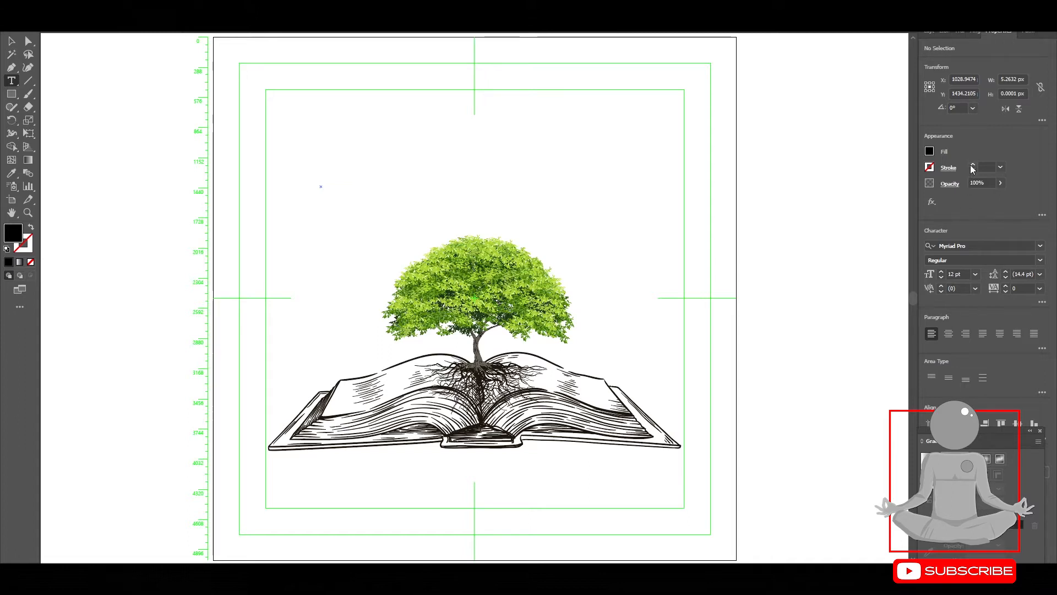
left_click(942, 273)
left_click(941, 273)
left_click(941, 273)
left_click(941, 273)
left_click(942, 273)
left_click(941, 273)
left_click(941, 272)
left_click(941, 273)
left_click(942, 273)
left_click(941, 272)
left_click(962, 274)
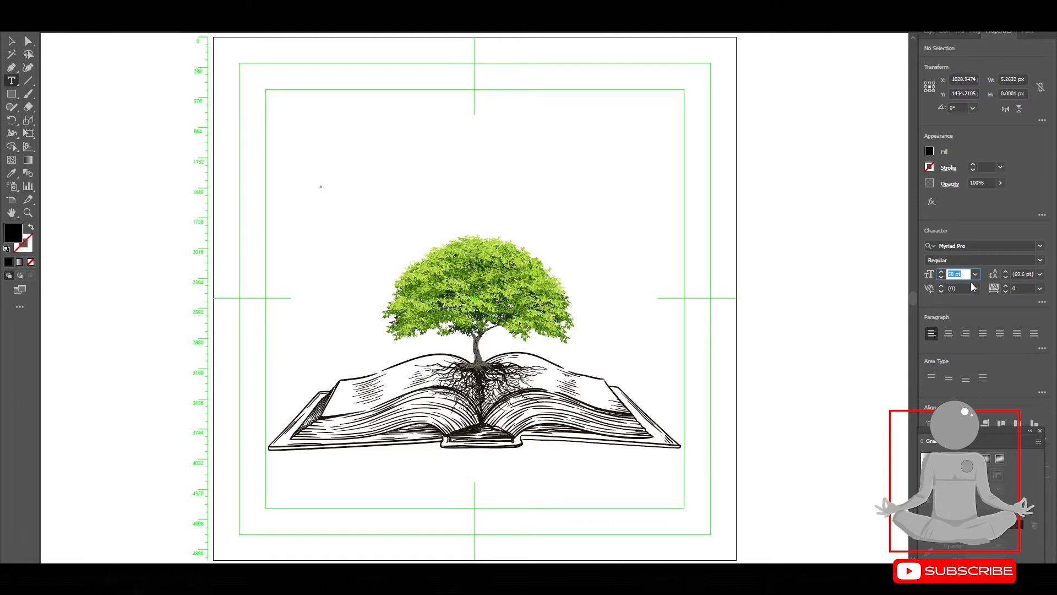
type("300")
key("Return")
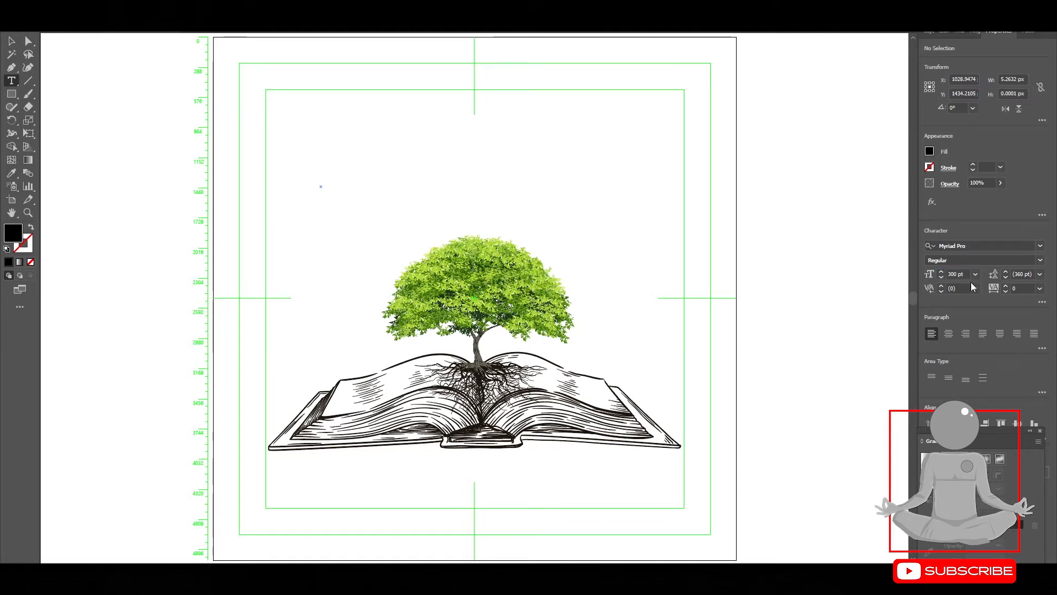
left_click(11, 41)
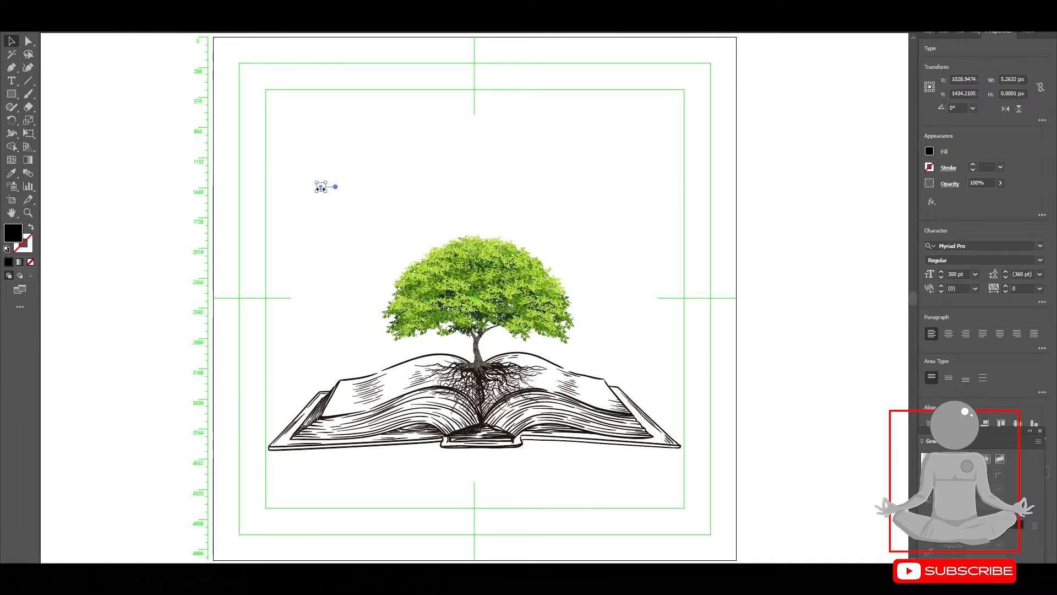
left_click_drag(324, 190, 354, 246)
key("shift+e")
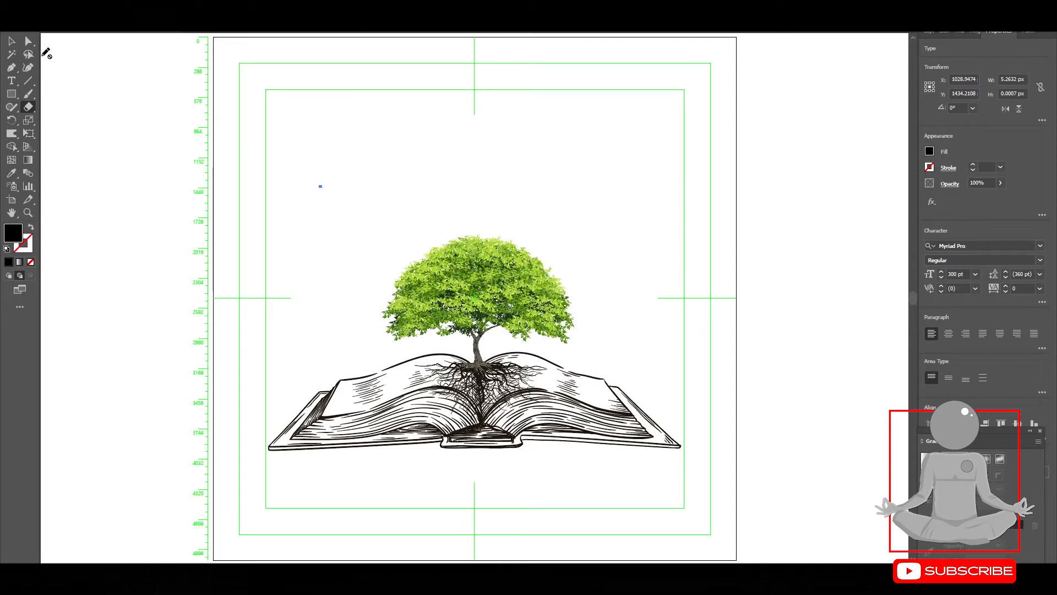
left_click(70, 8)
left_click(11, 42)
left_click_drag(283, 135, 351, 219)
key("Delete")
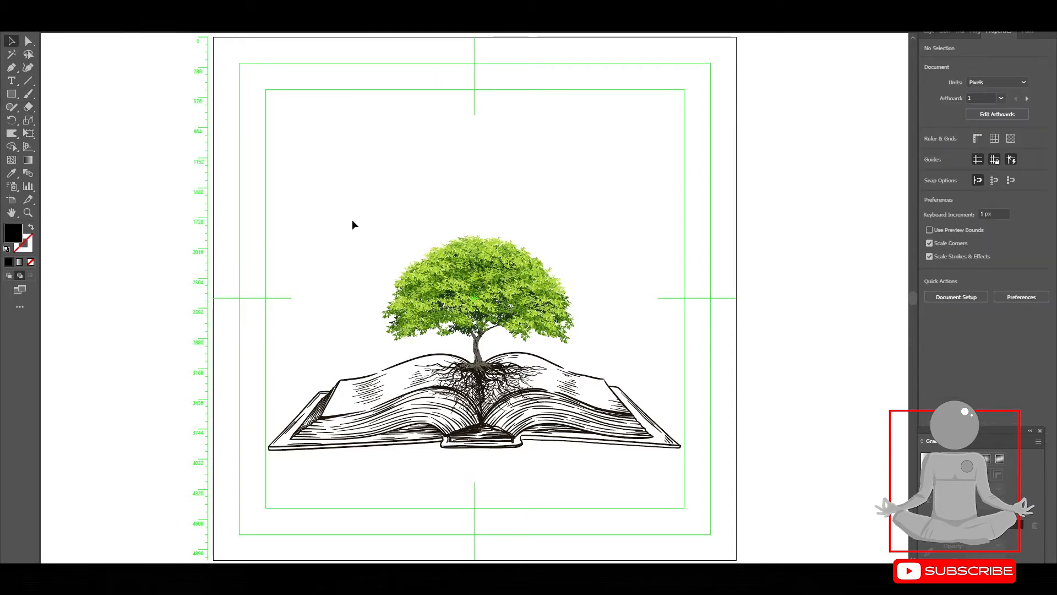
Add the letters READING in 300 pt Curlz MT around the tree's crown and match the R to the book's dark color
left_click(12, 81)
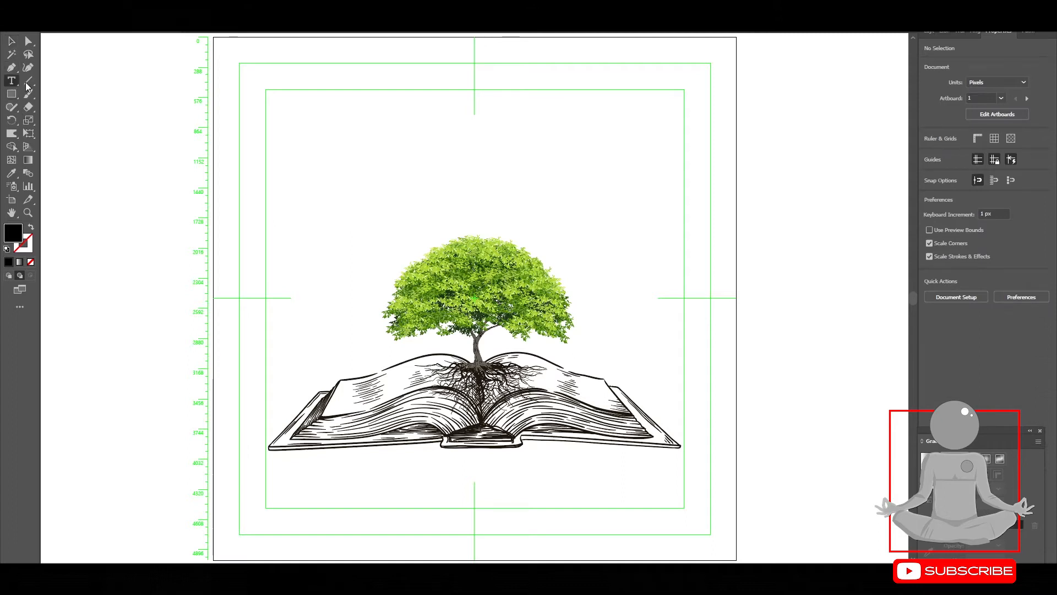
left_click(349, 144)
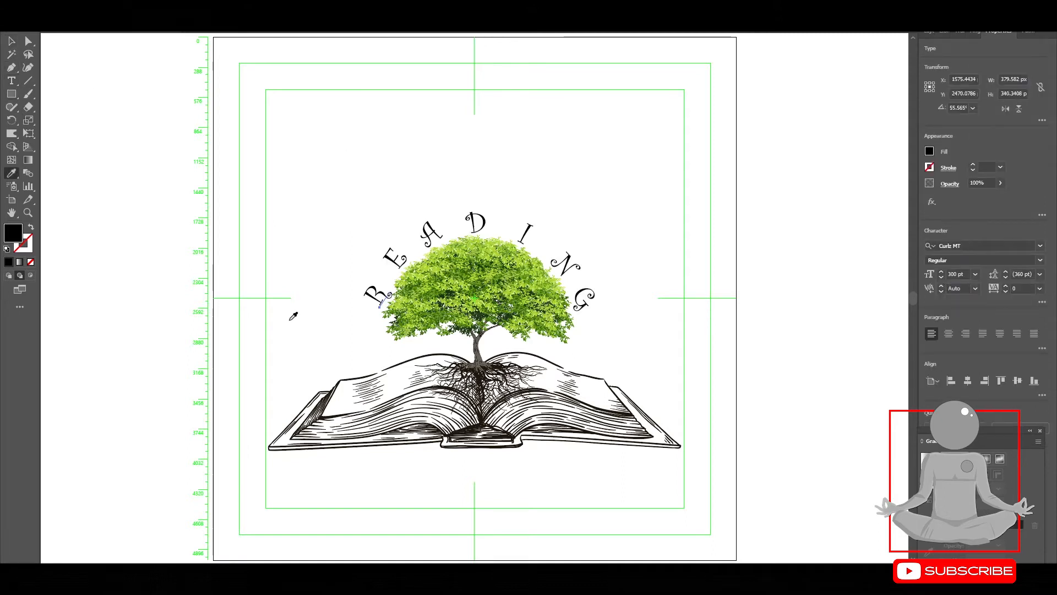
left_click(326, 406)
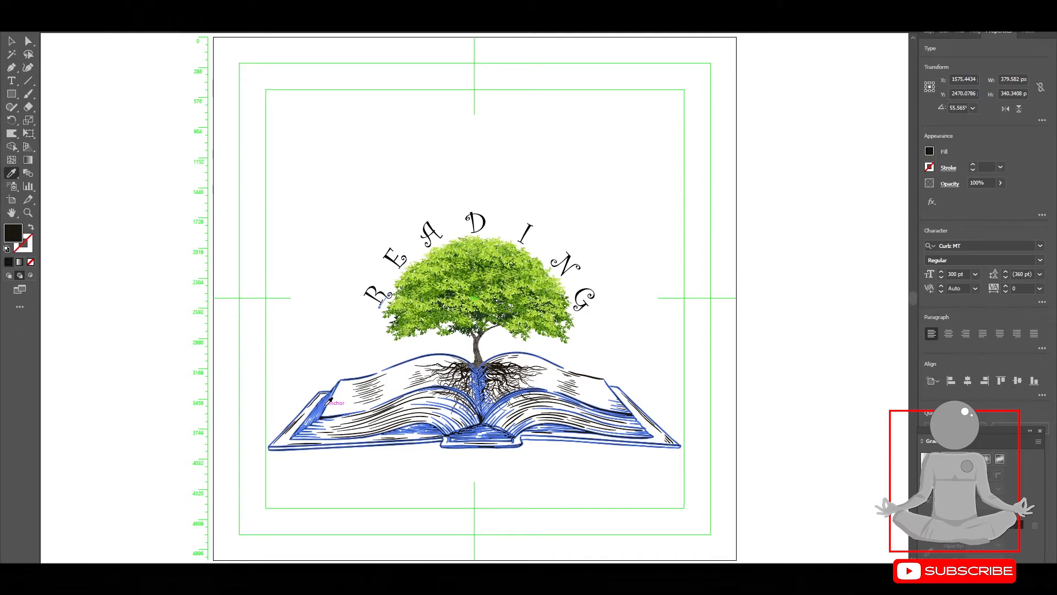
left_click(9, 42)
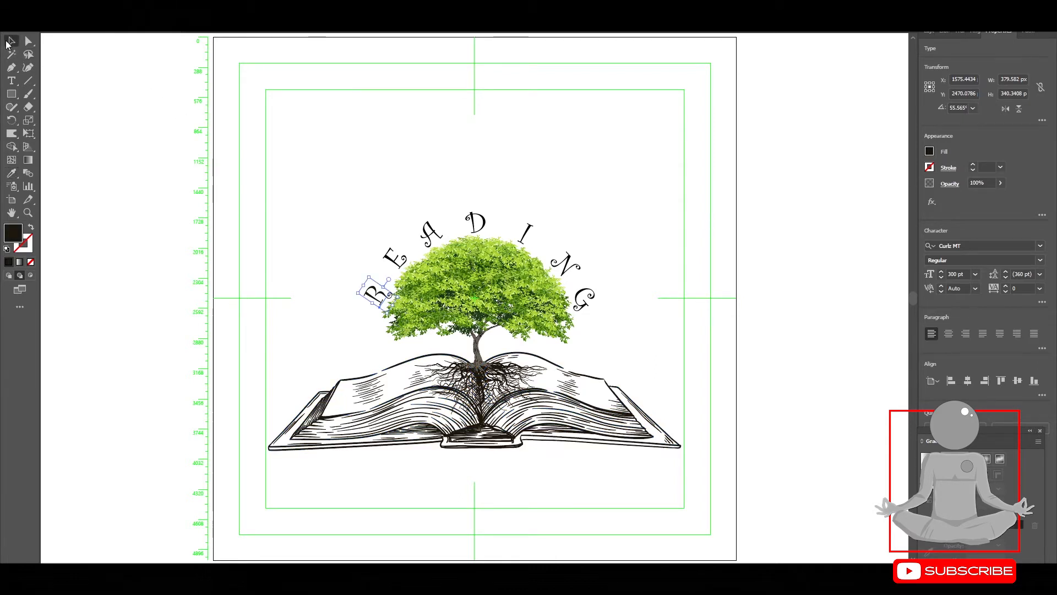
left_click(289, 171)
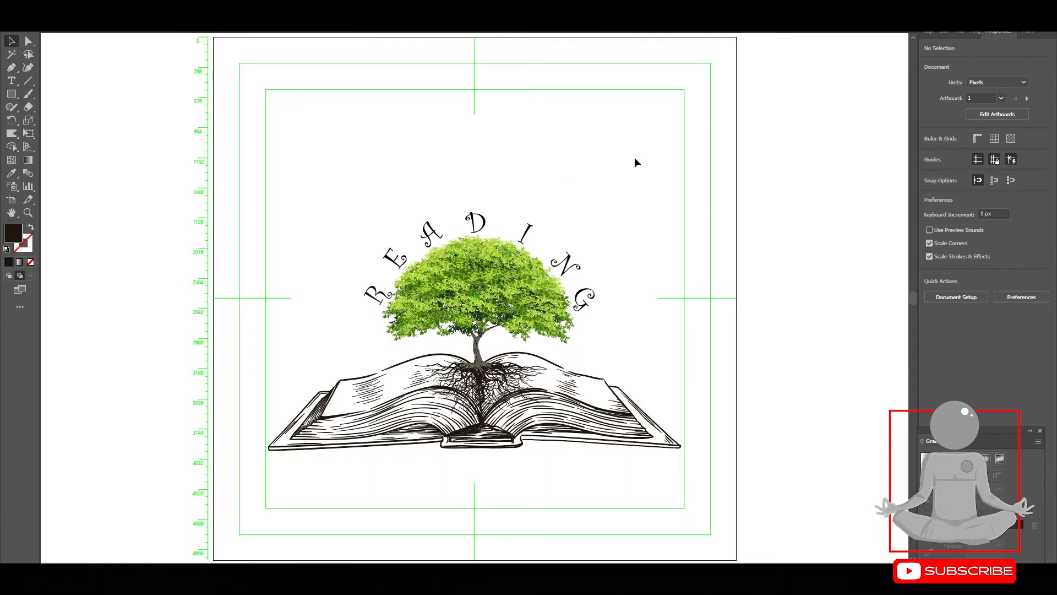
Show the transparency grid behind the finished reading tree design
left_click(1010, 138)
left_click(807, 184)
left_click(718, 189)
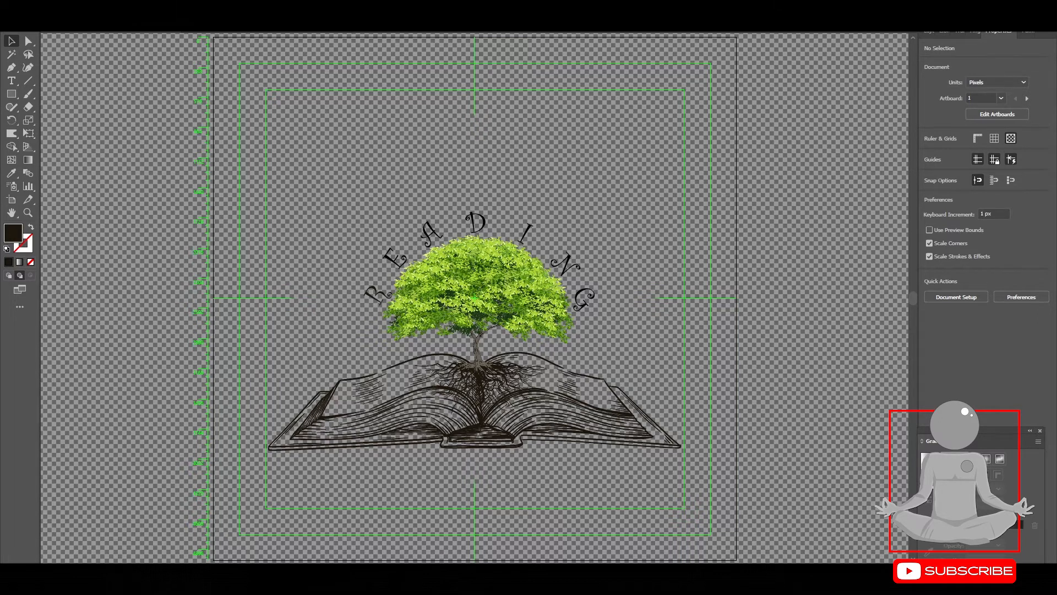
left_click(53, 7)
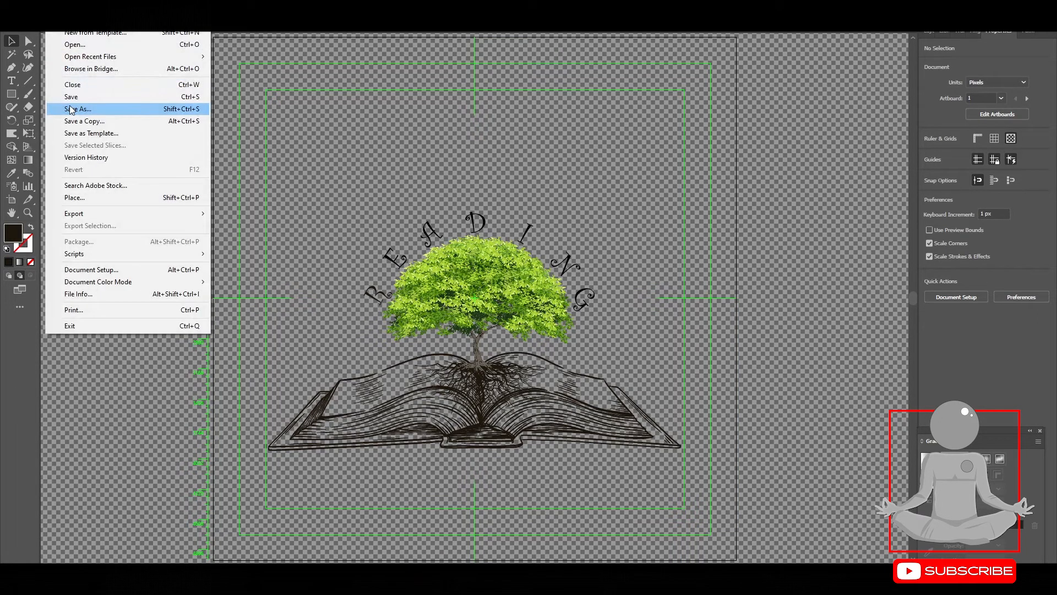
mouse_move(110, 213)
left_click(243, 225)
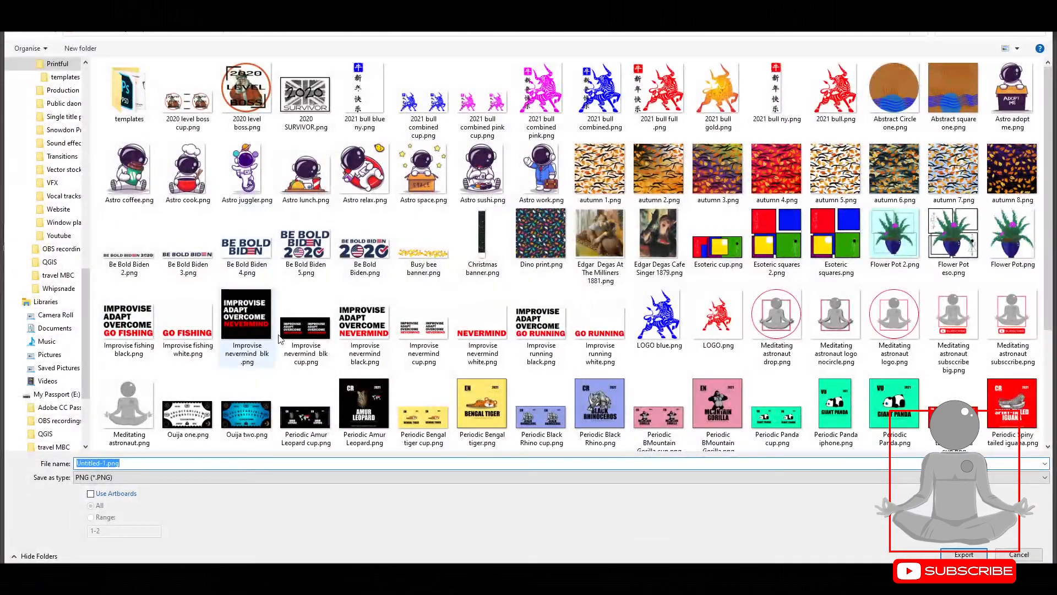
left_click(1019, 555)
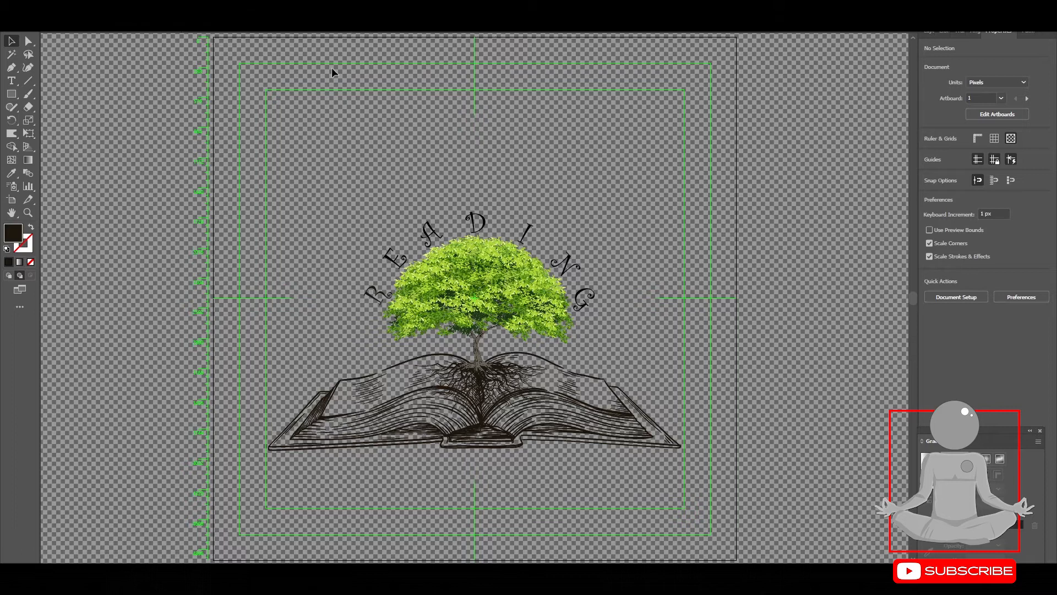
Save the design in the Printful folder as the Illustrator 2020 file "Reading tree" with the default options
left_click(49, 8)
left_click(79, 109)
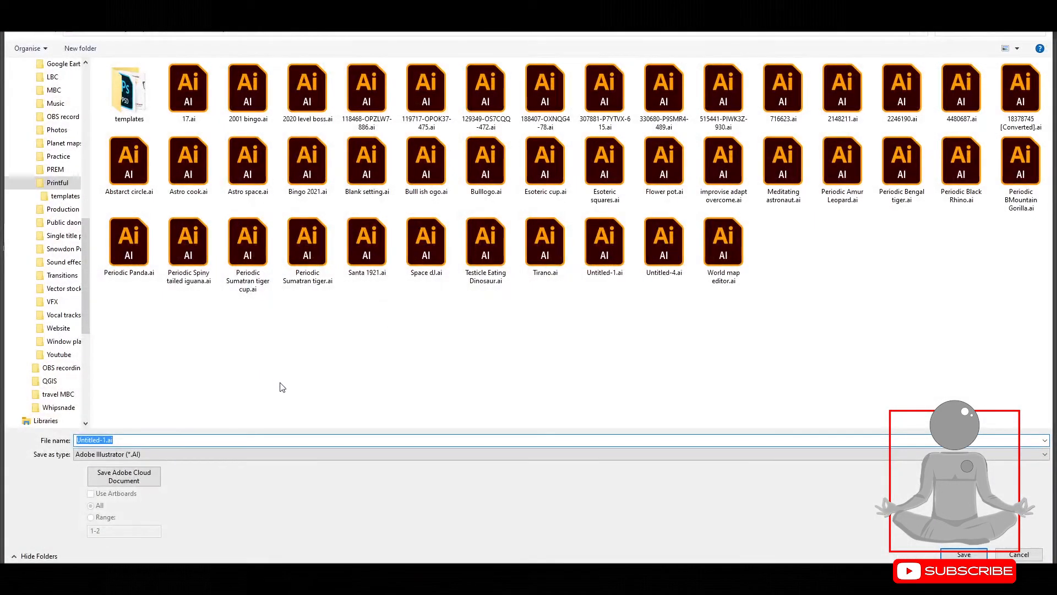
type("Reading t")
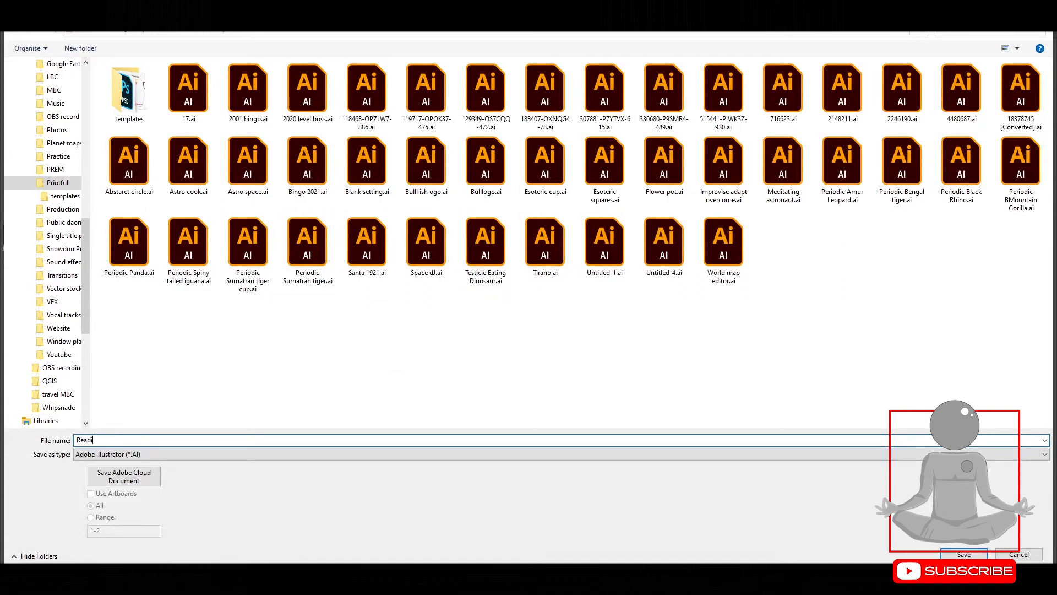
type("ree")
left_click(963, 554)
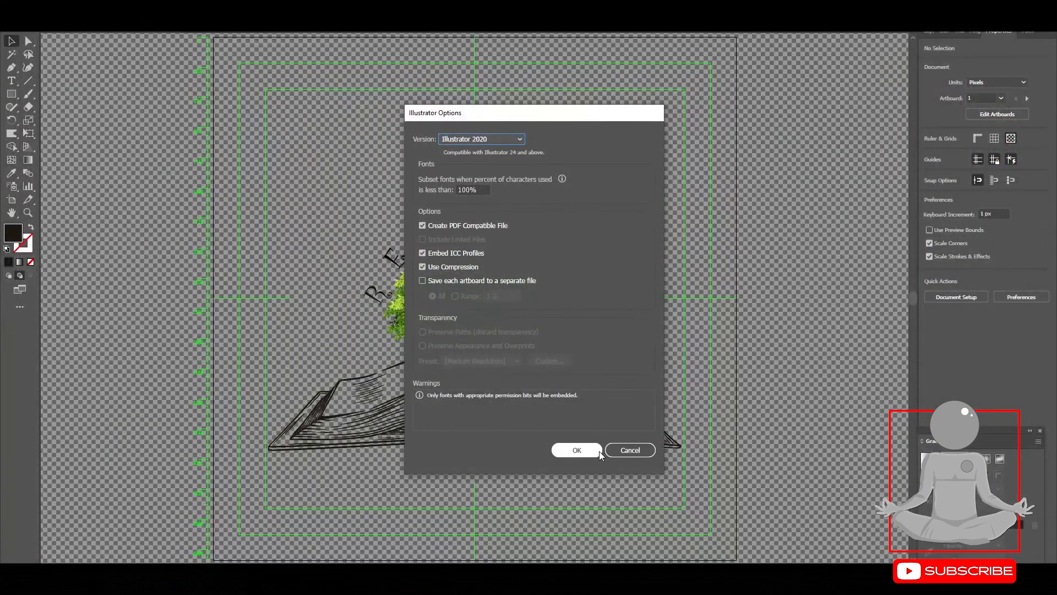
left_click(560, 450)
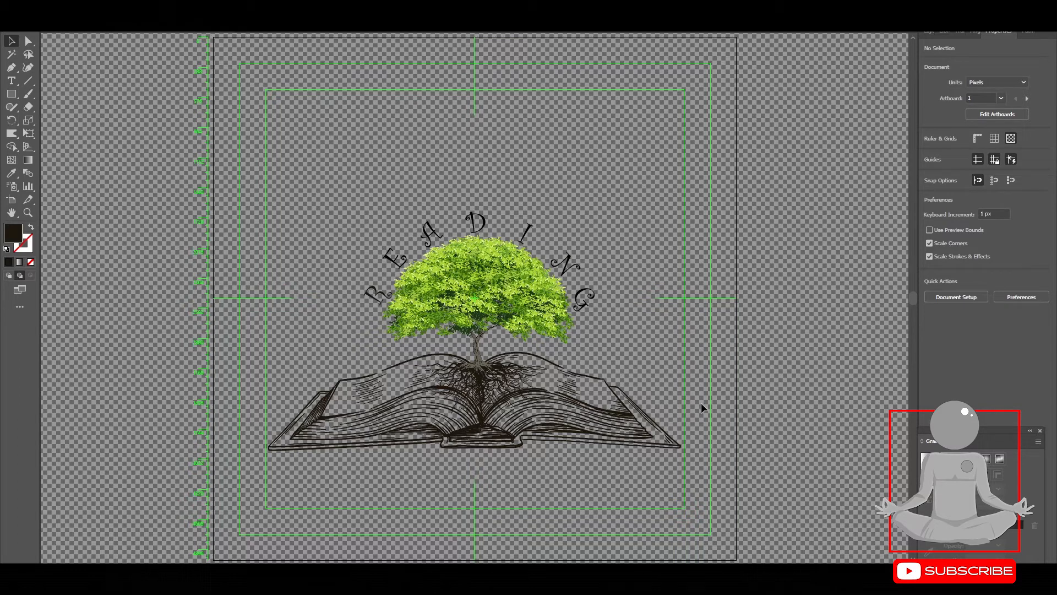
Shrink the book to about 2349 px wide and 562 px high, center it horizontally, and nudge it up under the tree
left_click(530, 446)
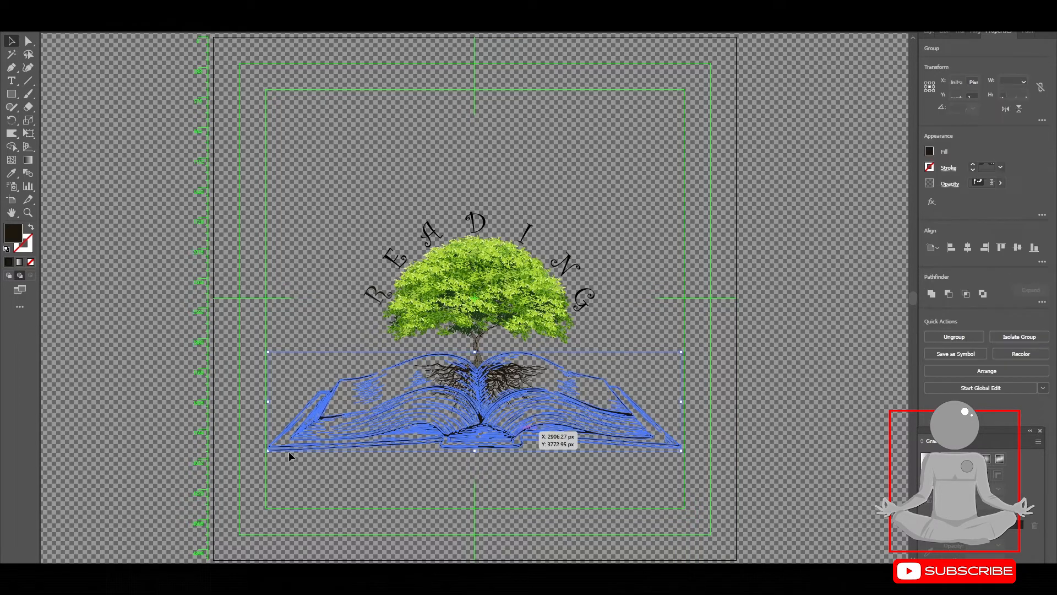
left_click_drag(269, 450, 351, 430)
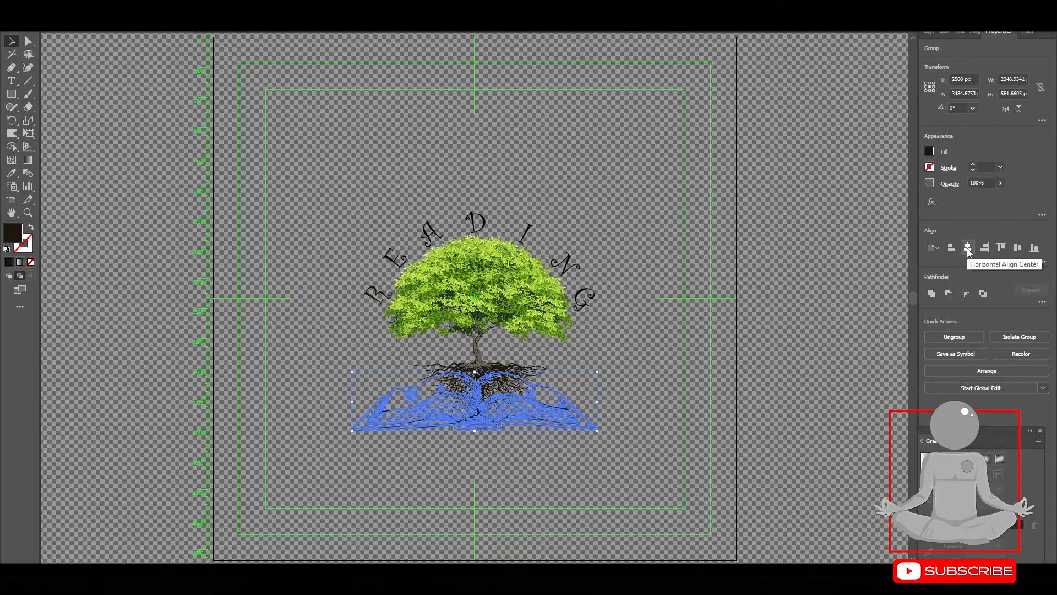
left_click(776, 358)
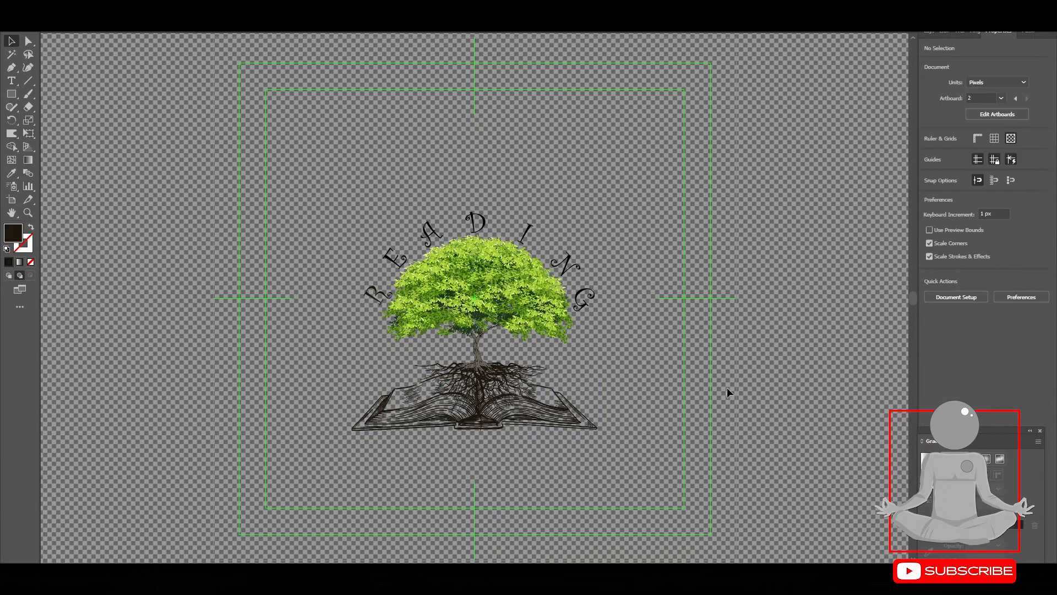
left_click(570, 432)
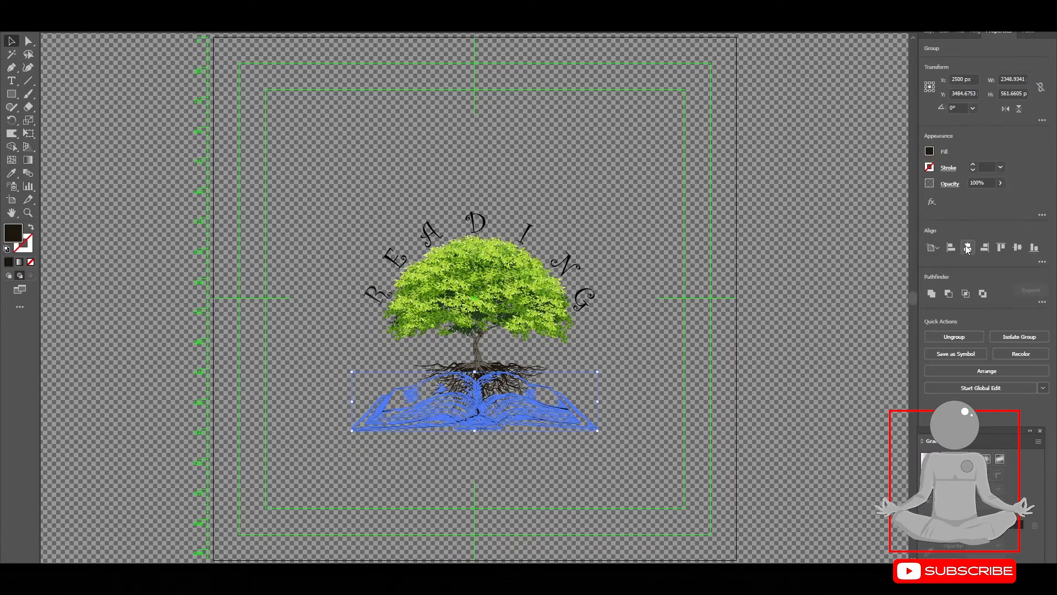
left_click(627, 424)
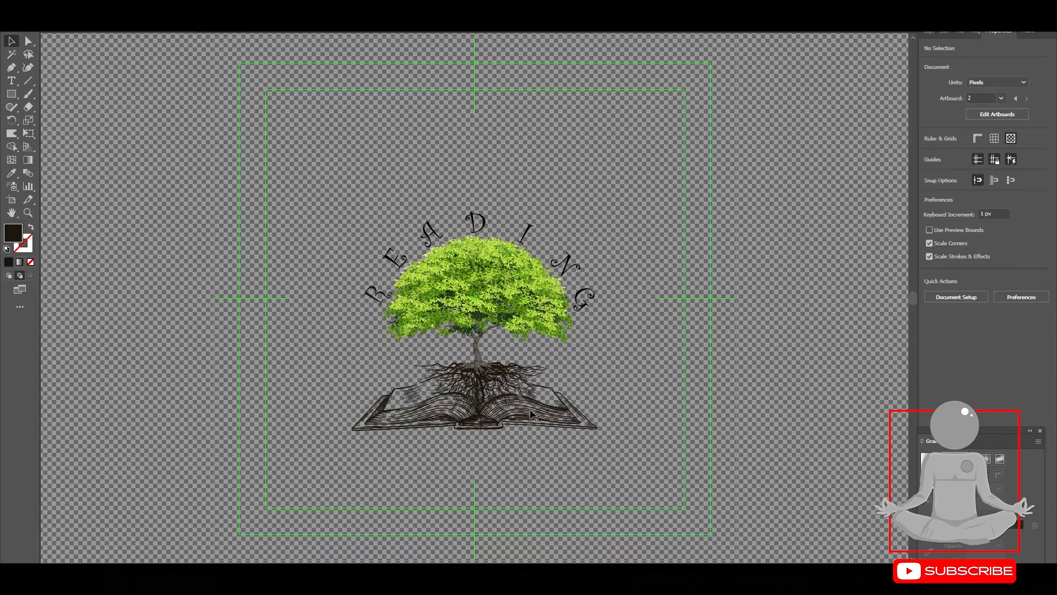
left_click_drag(531, 410, 532, 399)
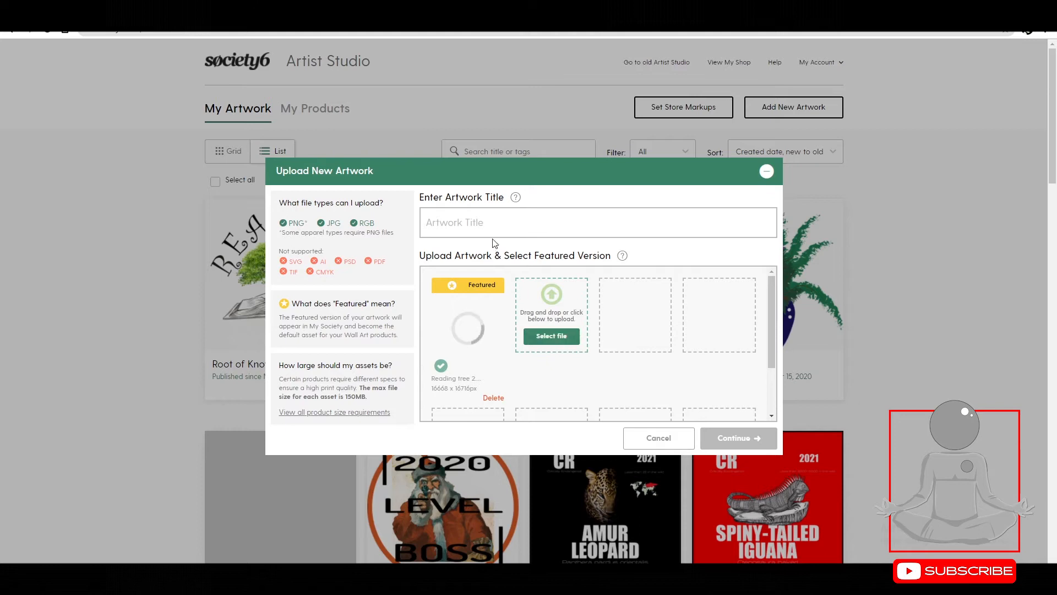
Switch to the Society6 artwork upload and title the new artwork Reading Tree
left_click(484, 223)
type("R")
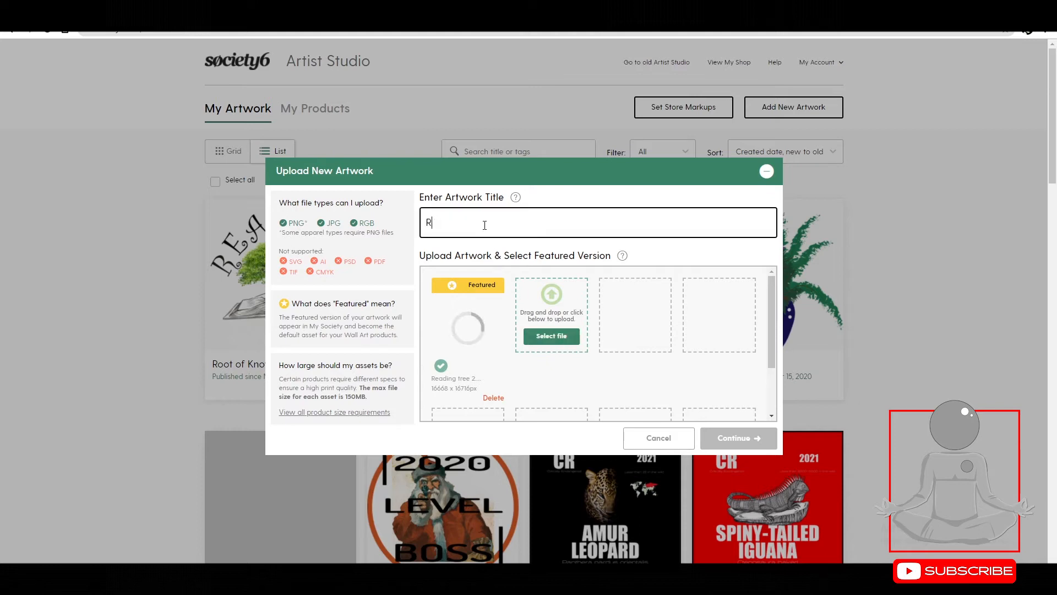
type("eading Tree")
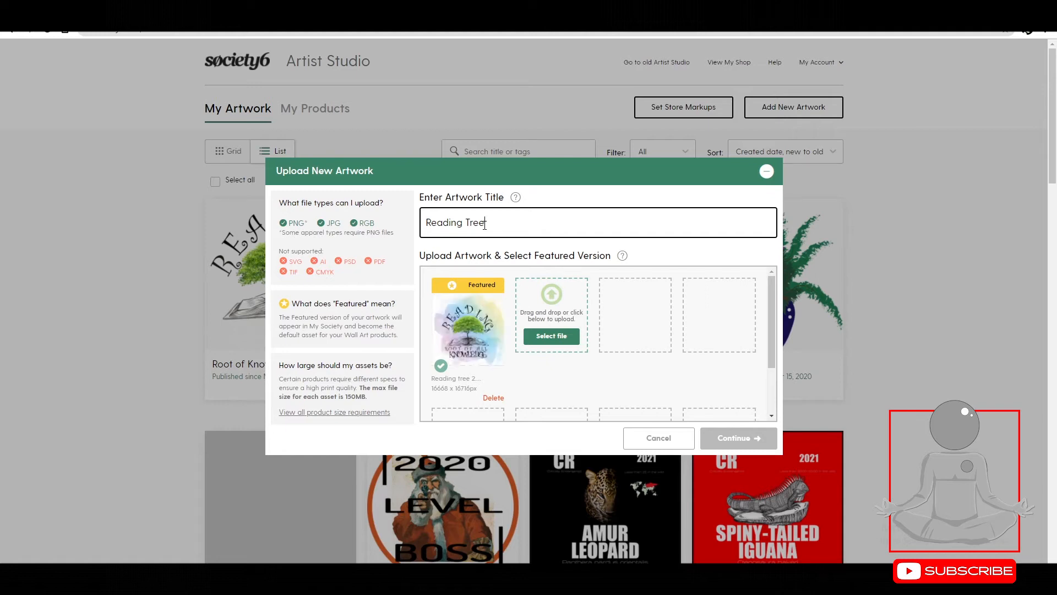
Upload "Reading tree 3 cup.png" from the Printful folder as the second artwork version
left_click(546, 338)
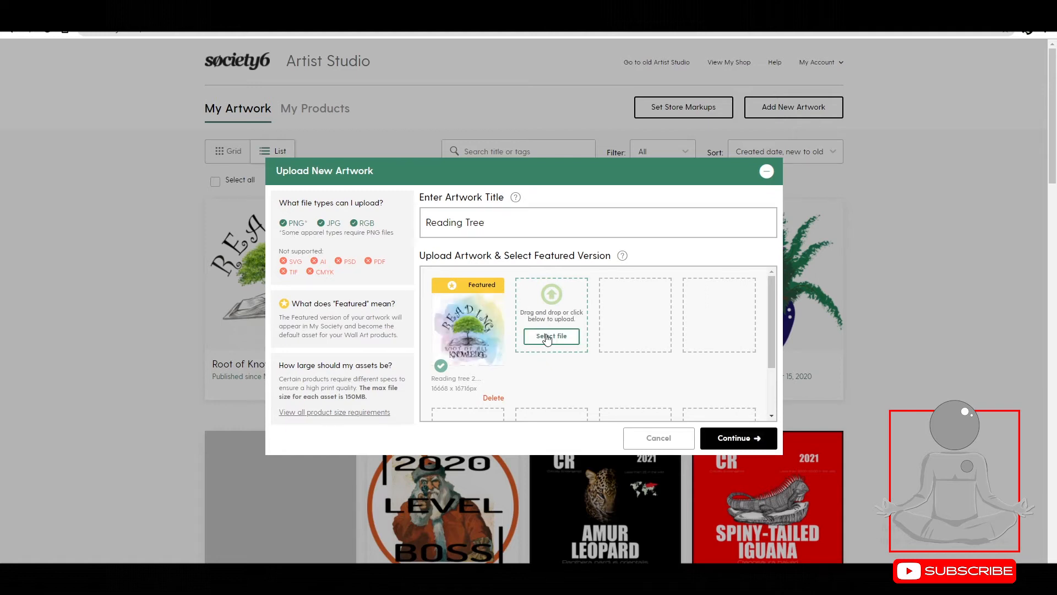
scroll(466, 387, "down", 10)
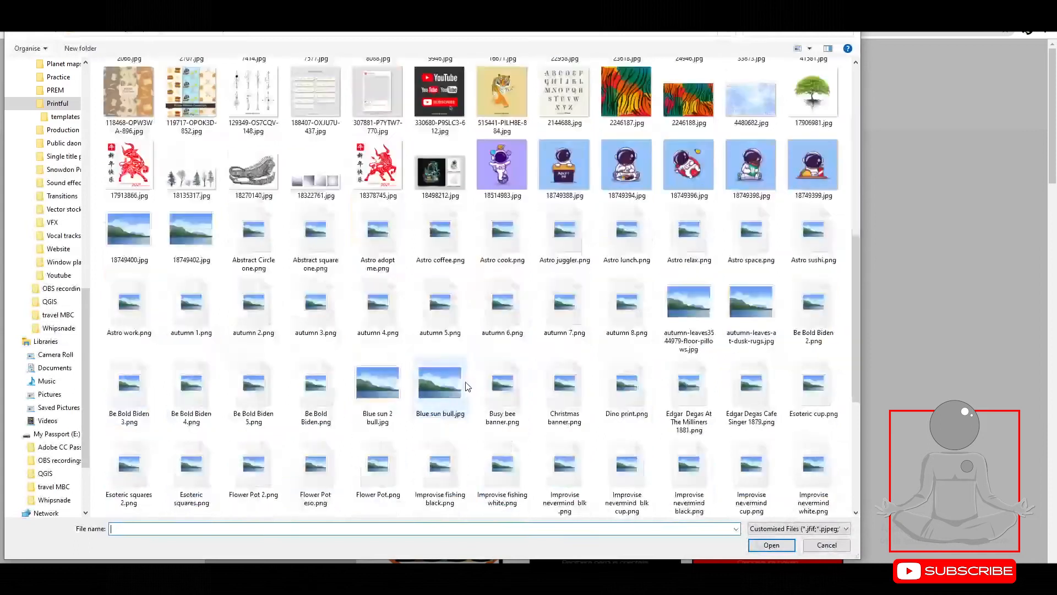
scroll(466, 387, "down", 2)
left_click(249, 426)
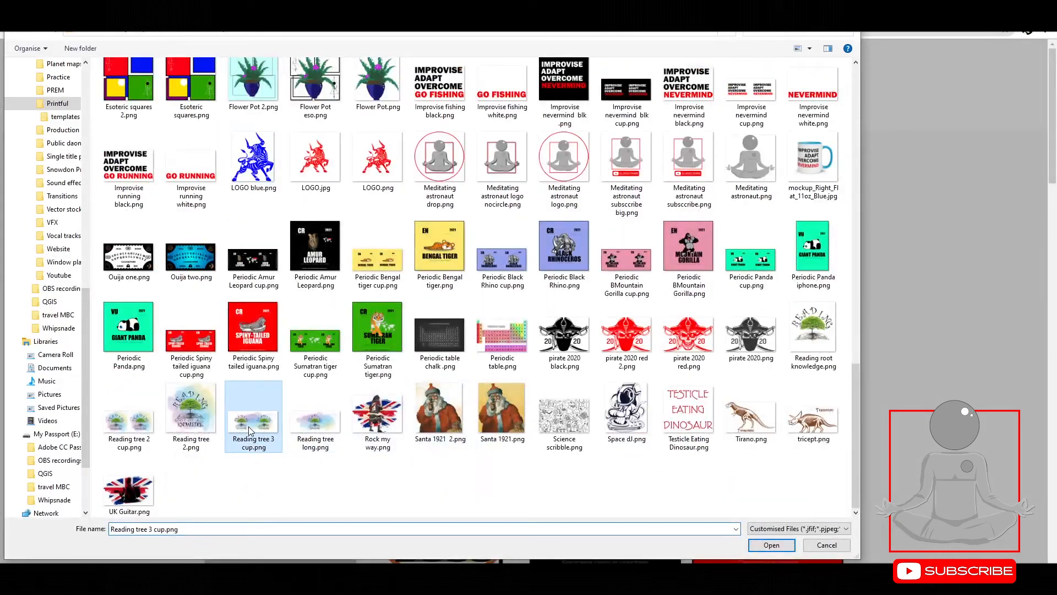
left_click(762, 545)
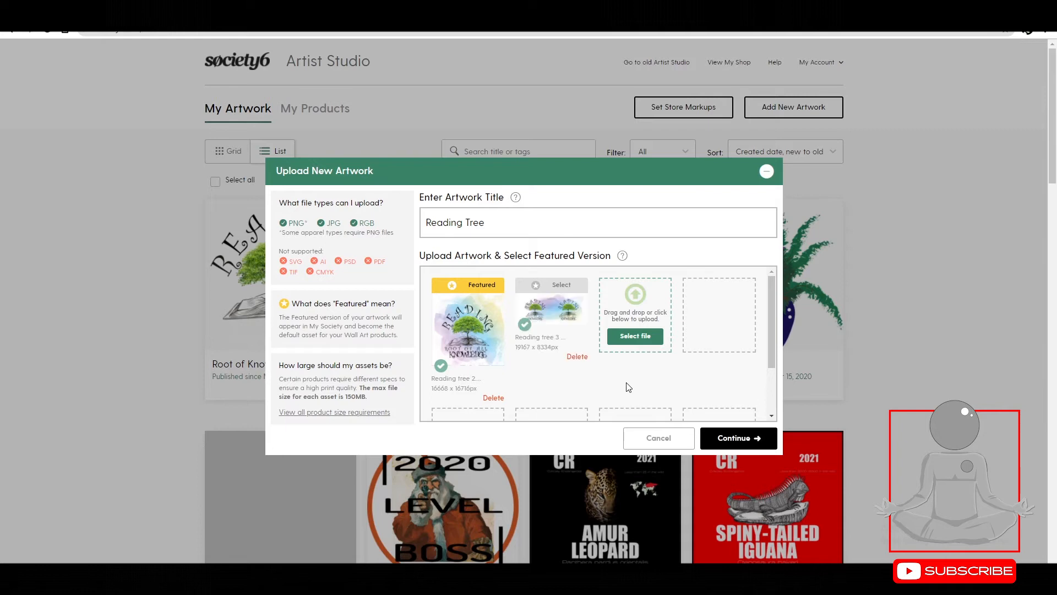
Upload "Reading tree long.png" from the Printful folder as the third artwork version
left_click(637, 341)
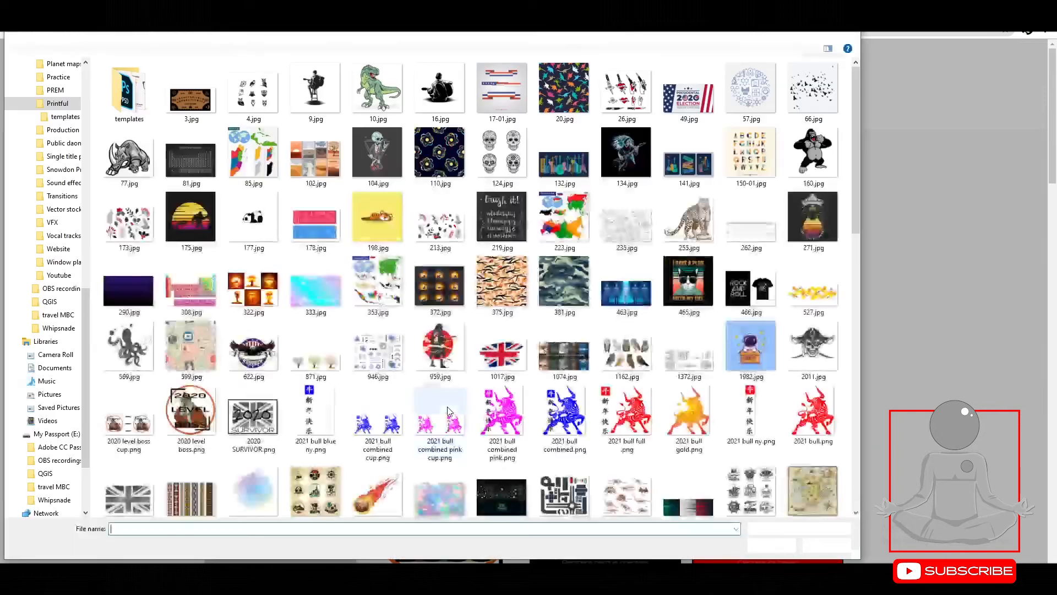
scroll(447, 406, "down", 2)
scroll(433, 424, "up", 3)
scroll(431, 424, "down", 1)
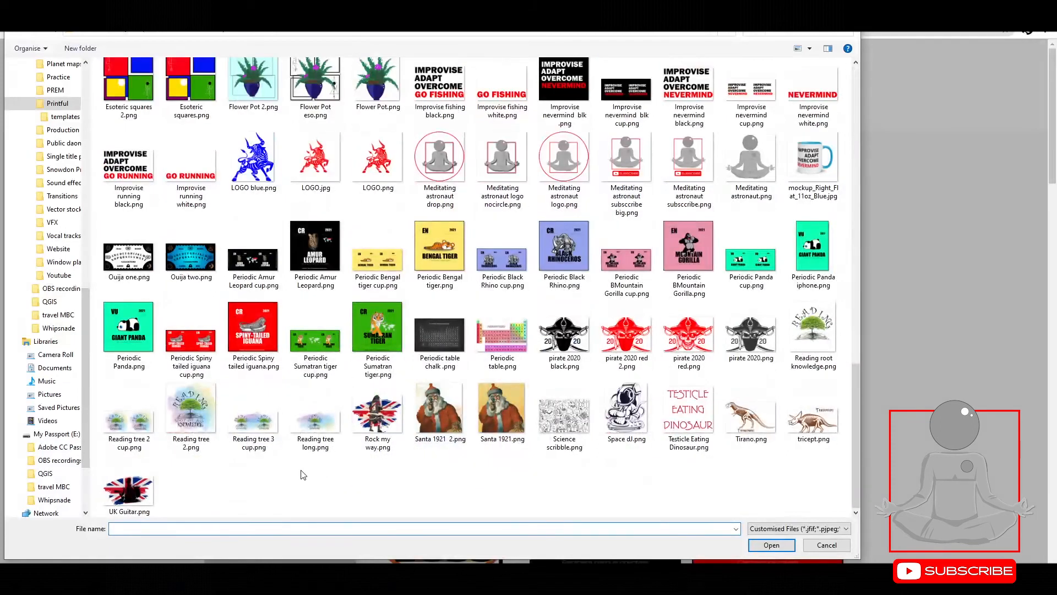
left_click(318, 421)
left_click(771, 545)
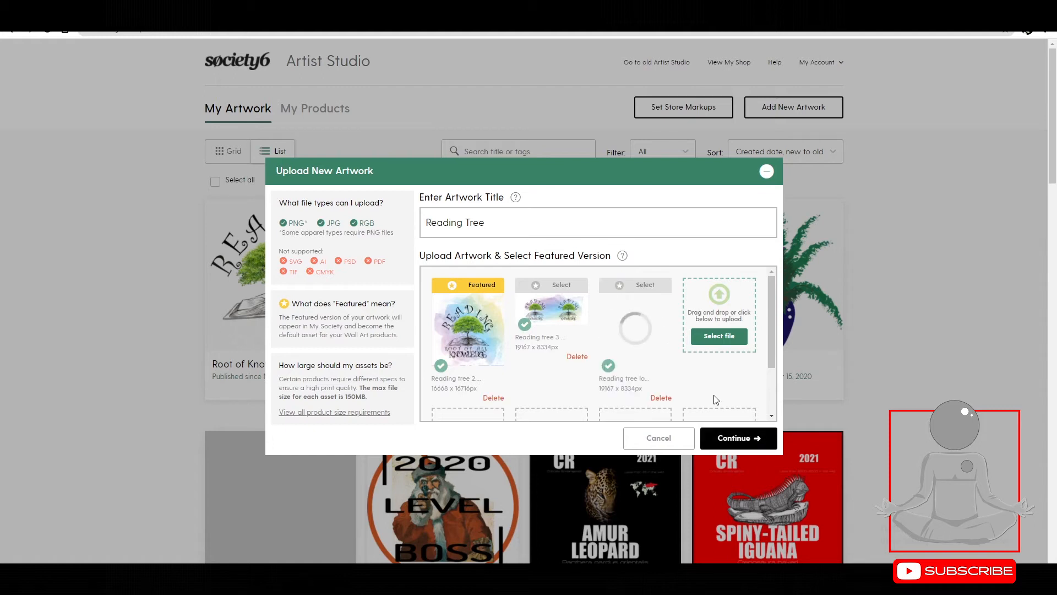
Continue to the artist agreement, accept it, declare no mature content, and proceed to the product list
left_click(721, 438)
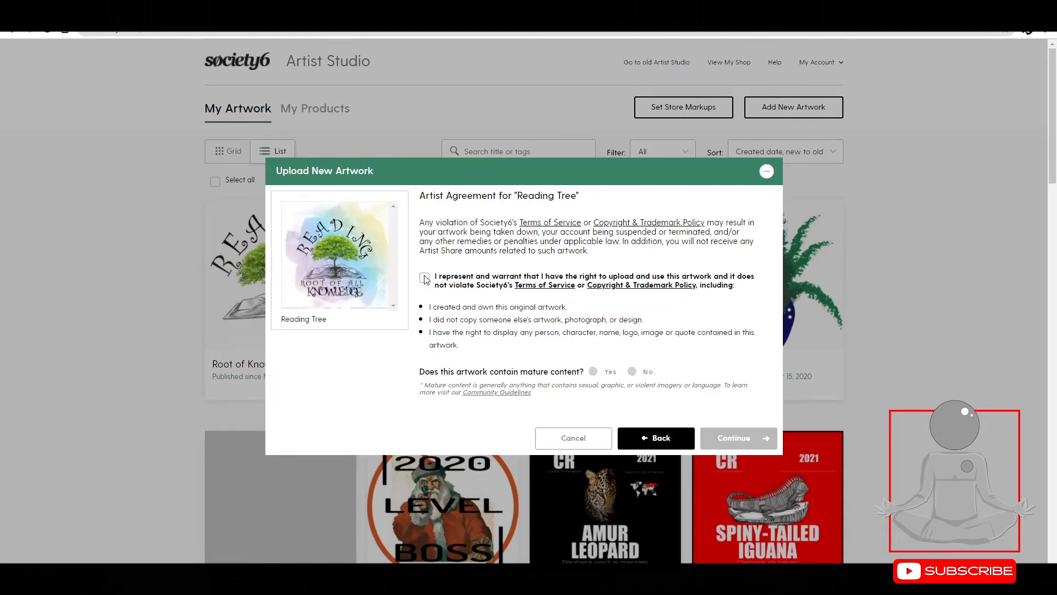
left_click(633, 372)
left_click(744, 438)
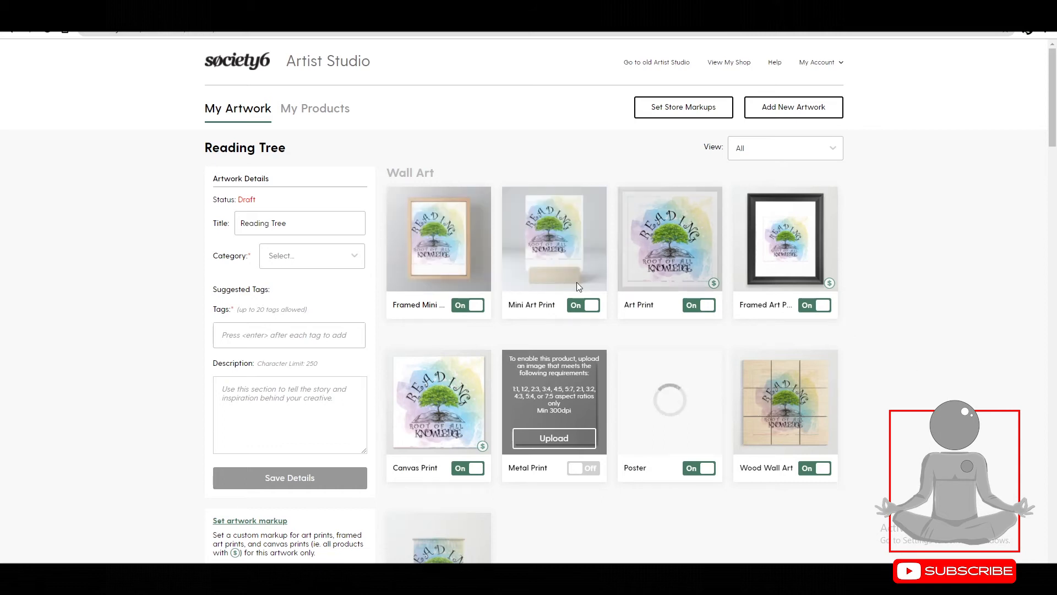
Lower the artwork on the Framed Mini Art Print, center it horizontally, and save and enable the product
left_click(433, 245)
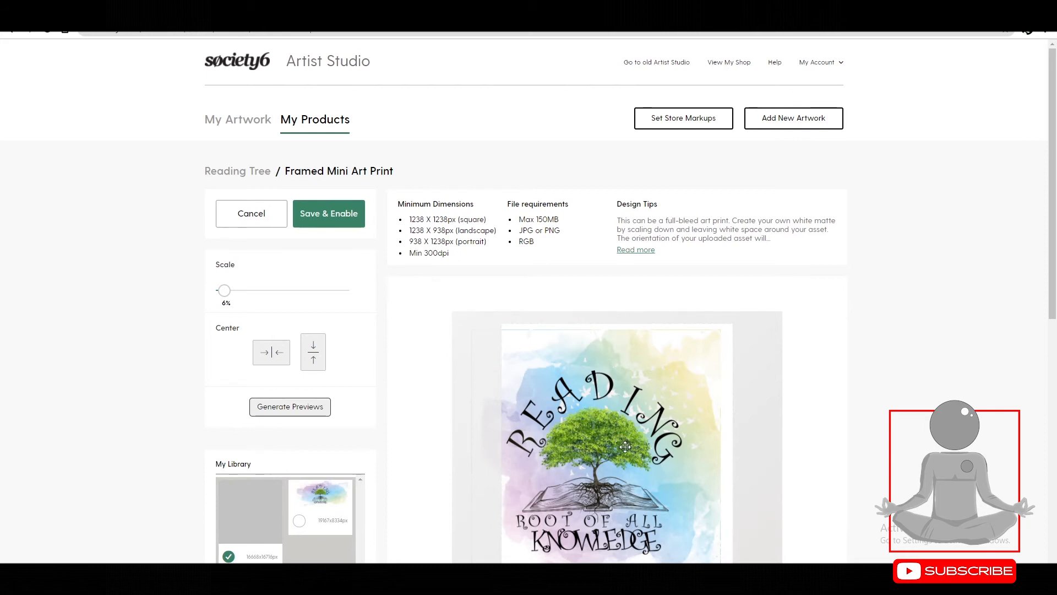
left_click(275, 354)
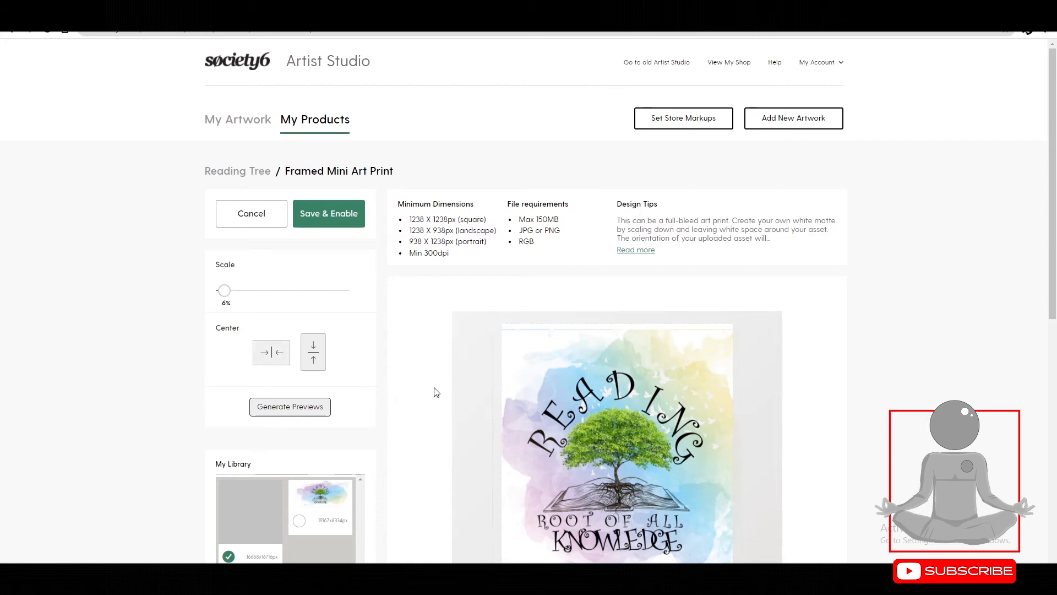
scroll(437, 388, "down", 2)
scroll(441, 370, "down", 1)
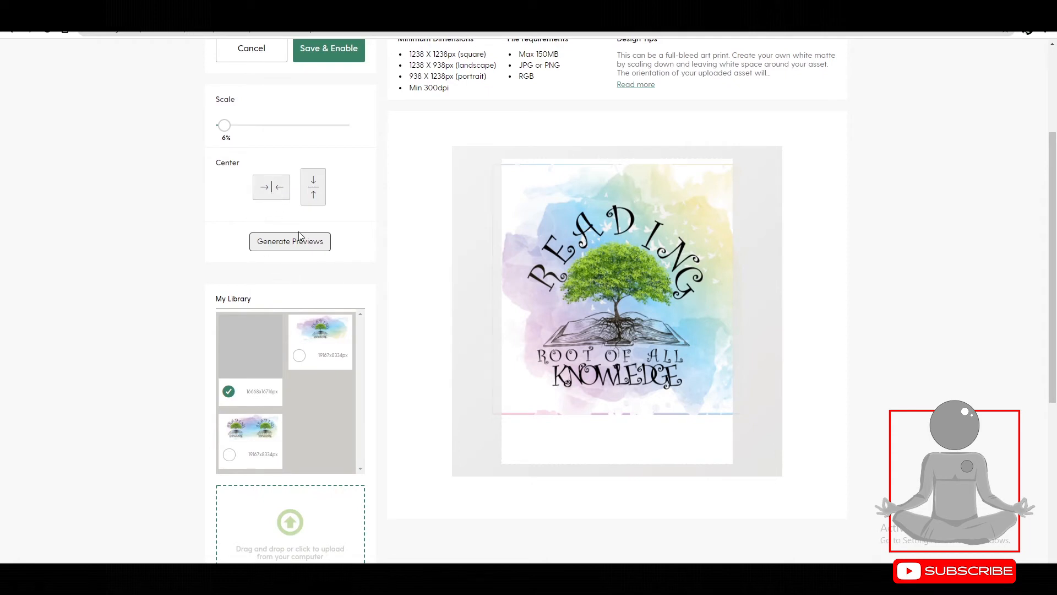
left_click_drag(602, 295, 652, 340)
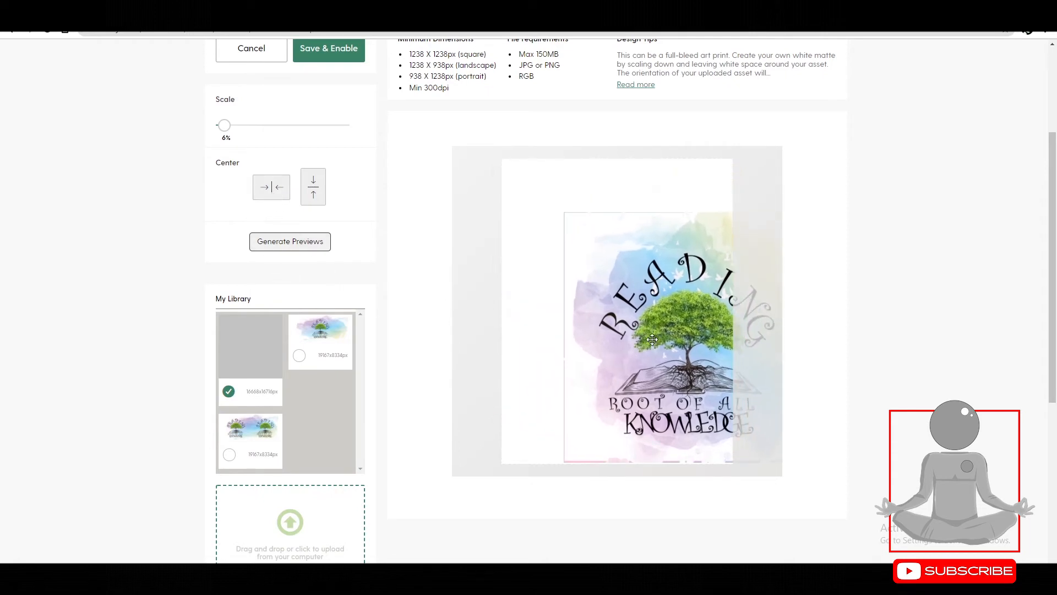
left_click(271, 193)
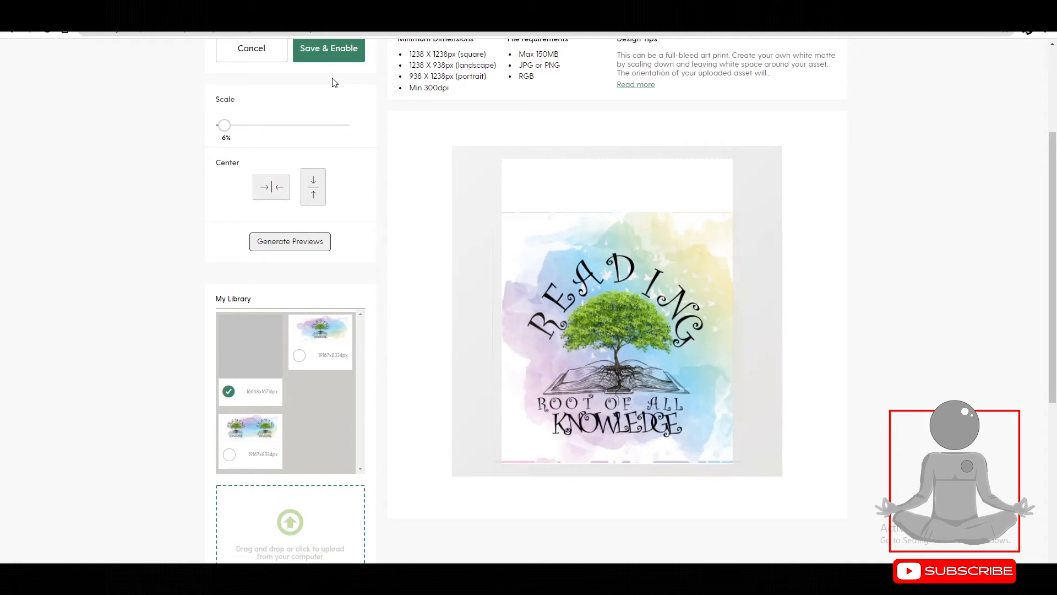
left_click(329, 58)
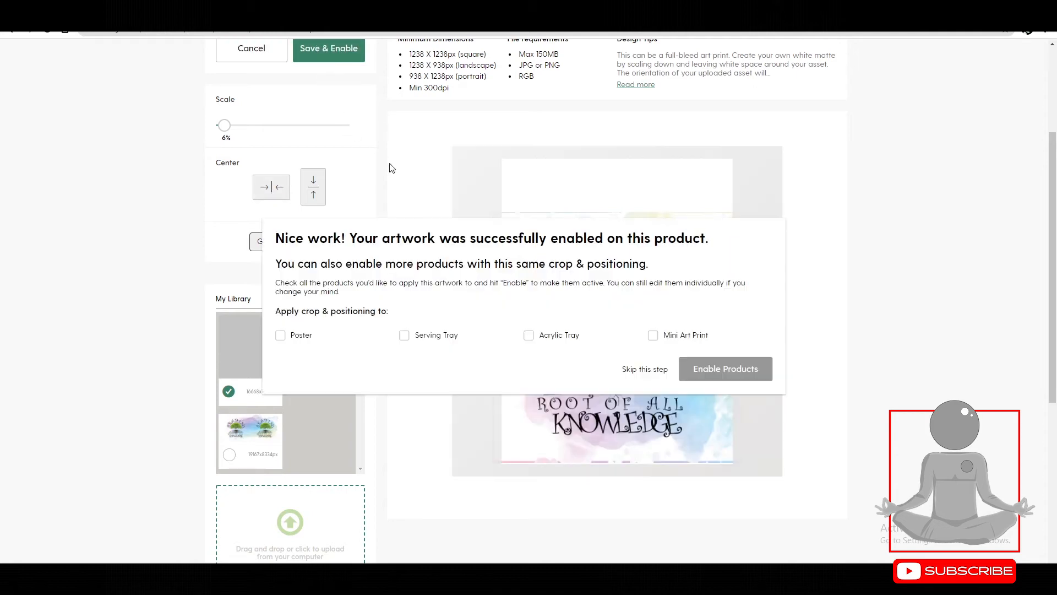
Apply the framed print's crop and positioning to the Poster and Mini Art Print
left_click(281, 337)
left_click(654, 337)
left_click(716, 369)
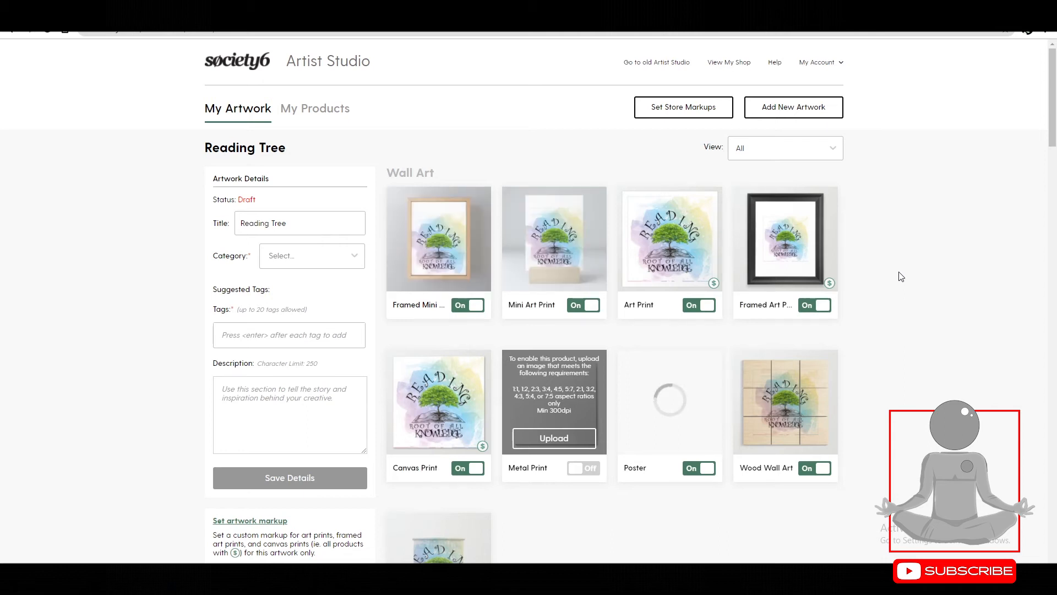
Reopen the Framed Mini Art Print, center its artwork vertically, and save and enable it
left_click(438, 256)
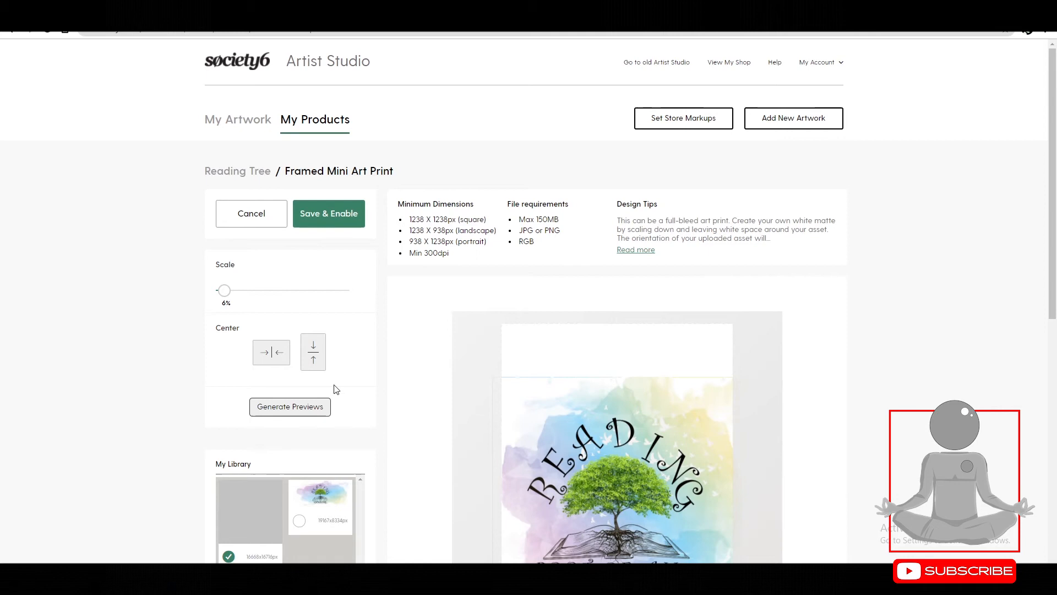
left_click(312, 352)
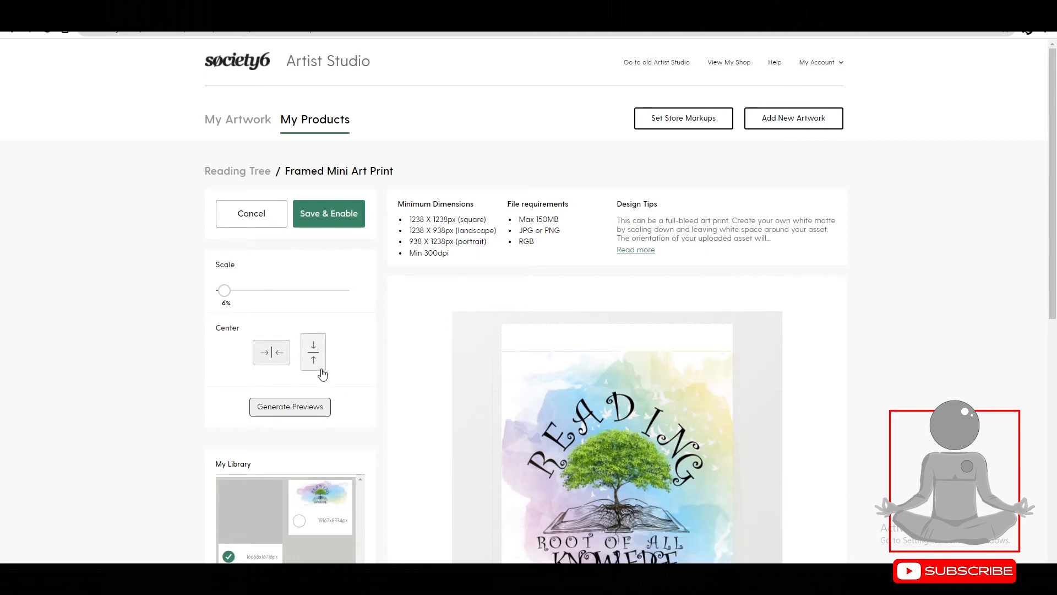
left_click(323, 225)
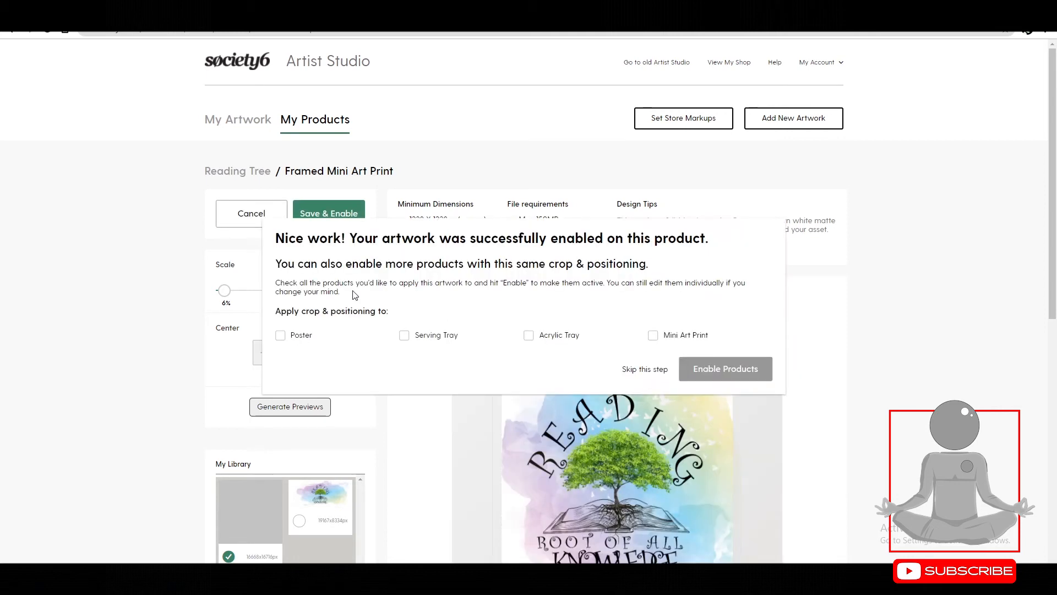
Enable the Poster and Mini Art Print with the vertically centered positioning
left_click(280, 335)
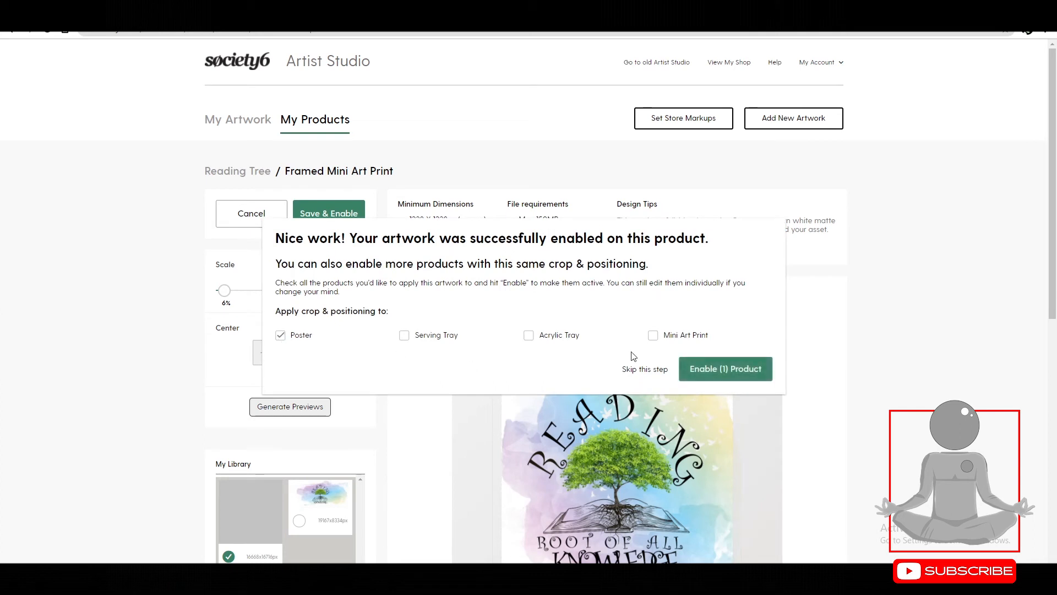
left_click(653, 336)
left_click(699, 368)
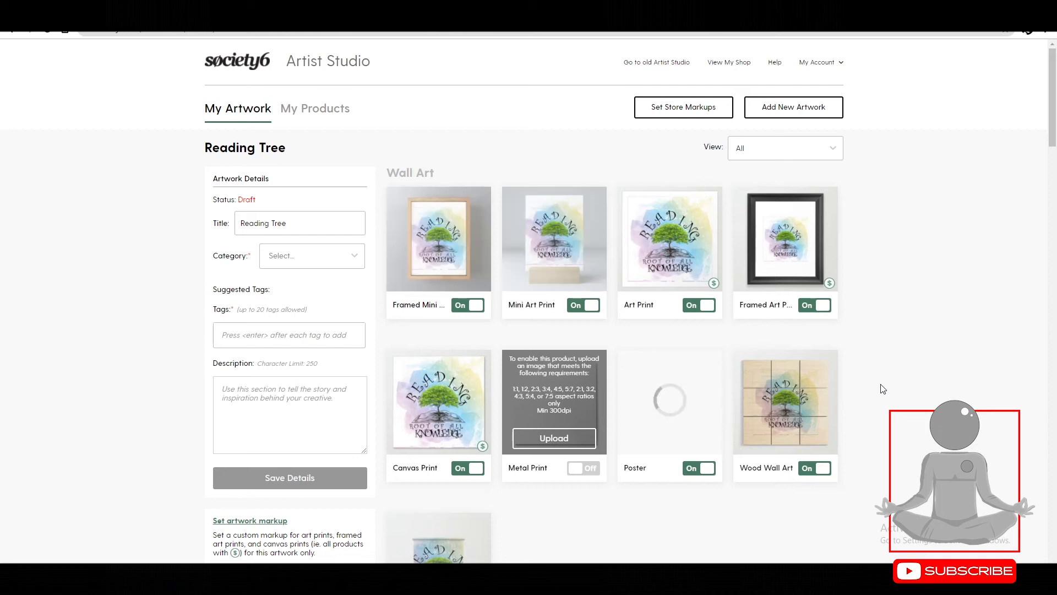
Scale the artwork on the T-shirt to 20% and save and enable the product
scroll(942, 332, "down", 15)
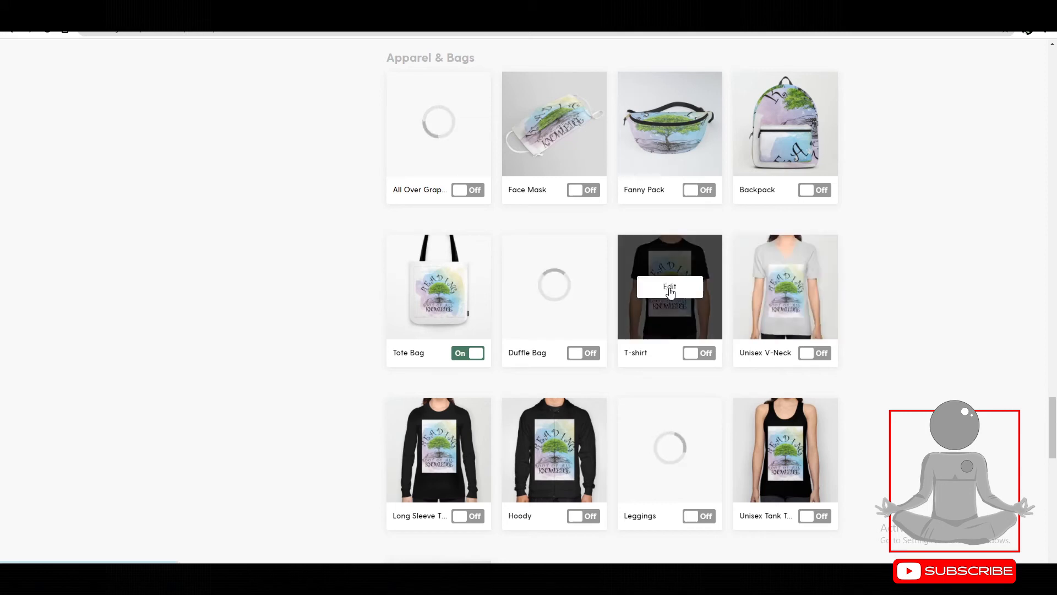
left_click(671, 290)
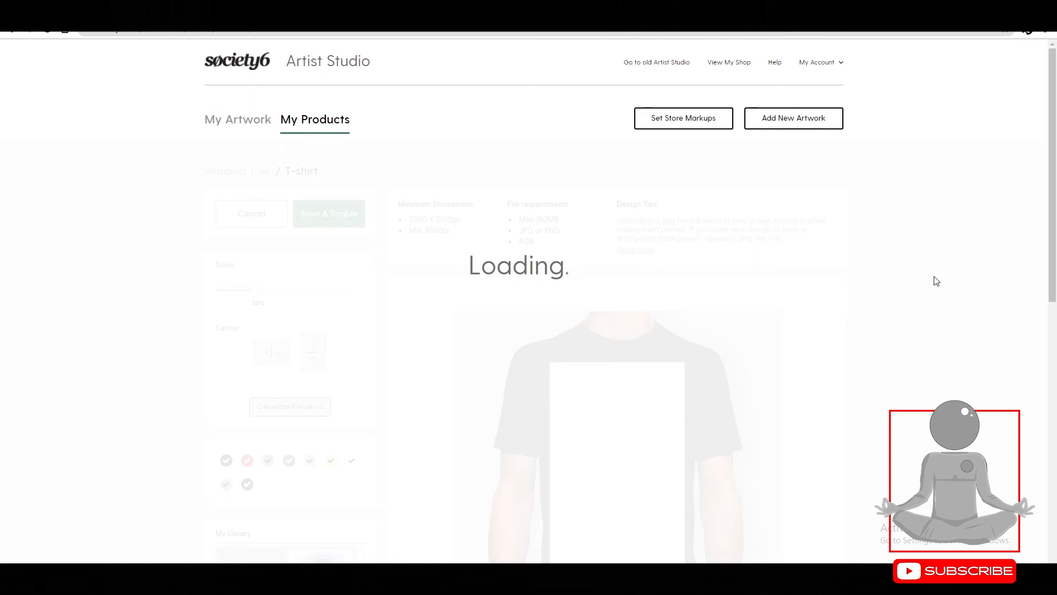
scroll(916, 286, "down", 3)
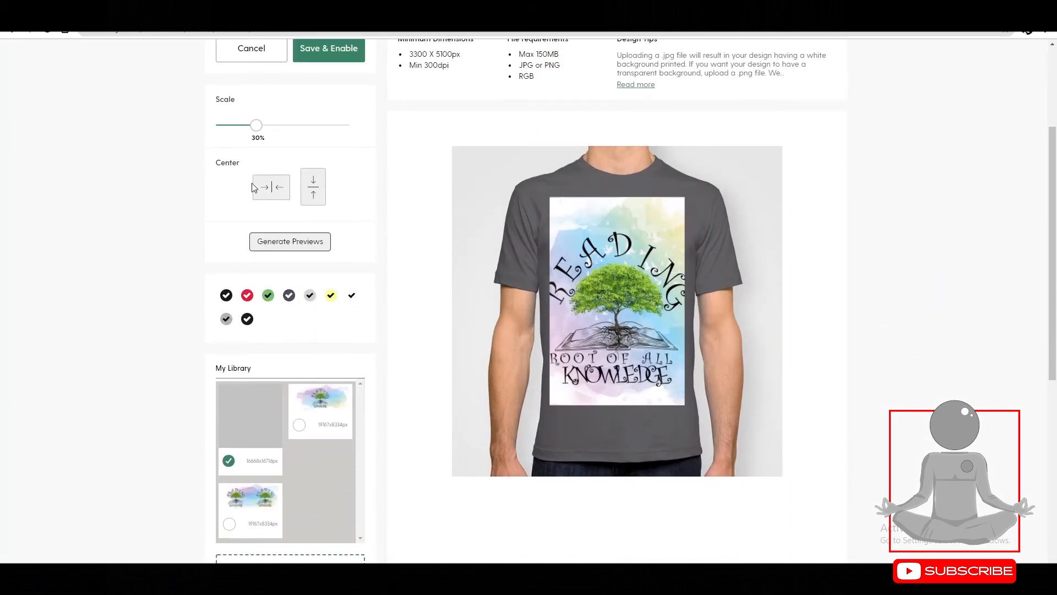
left_click_drag(254, 126, 245, 133)
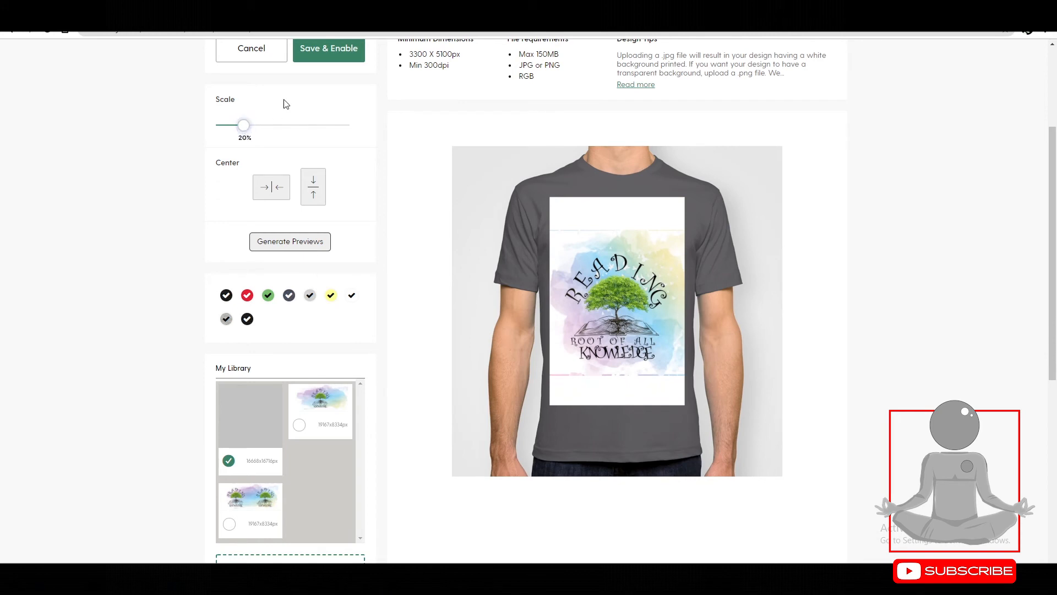
left_click(314, 55)
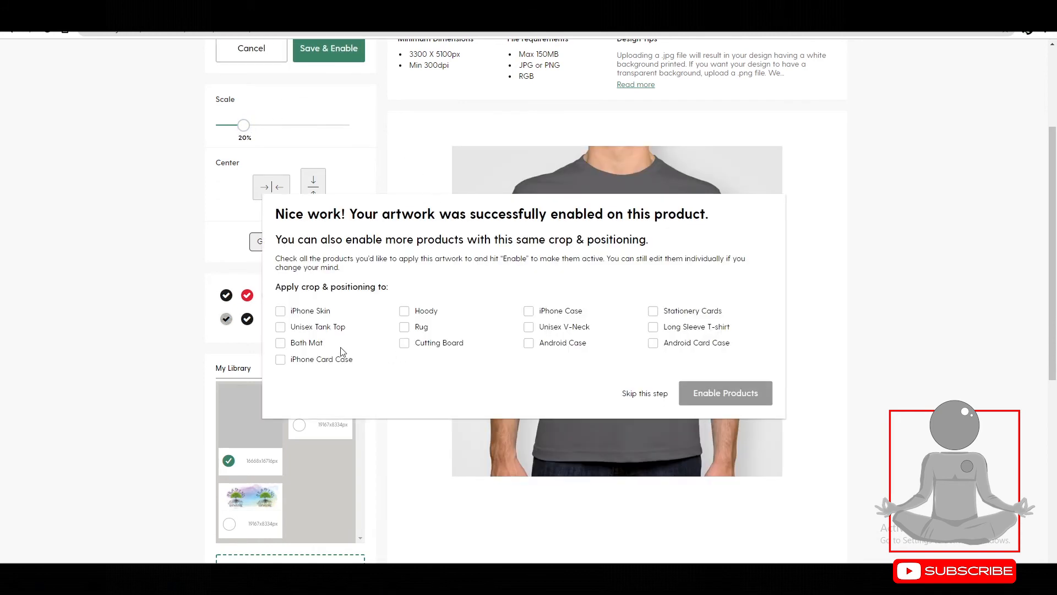
Apply the T-shirt's crop and positioning to the Unisex Tank Top, Hoody, Unisex V-Neck and Long Sleeve T-shirt and enable them
left_click(281, 327)
left_click(405, 311)
left_click(529, 329)
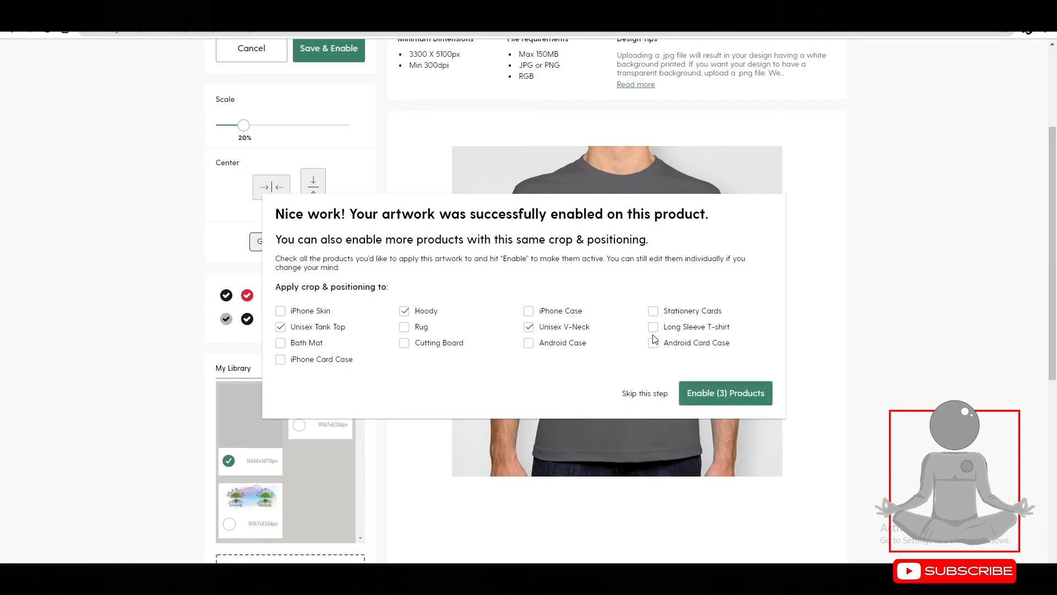
left_click(734, 394)
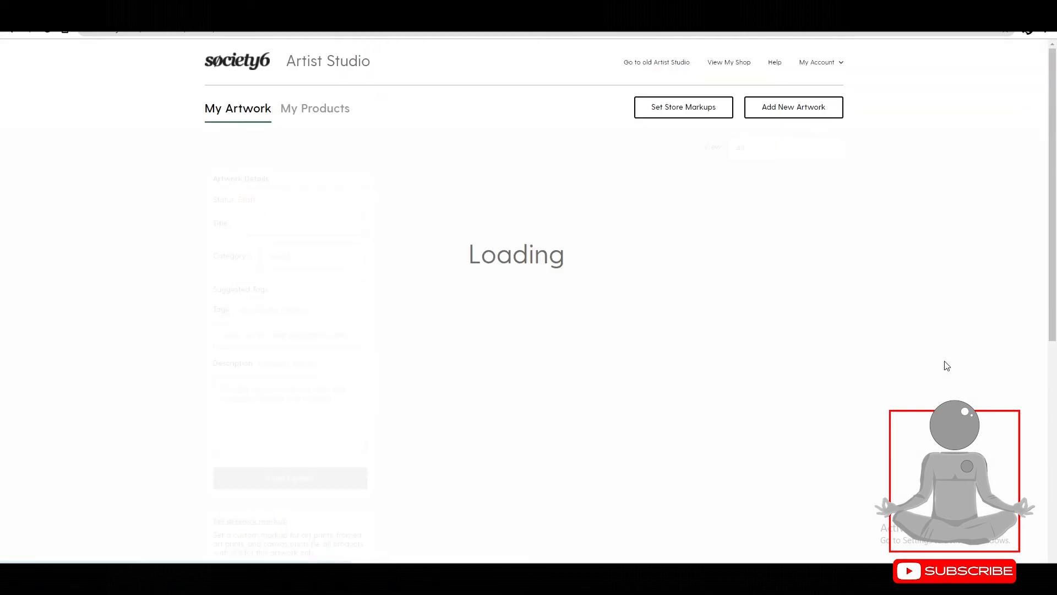
Enable the Coaster in the artwork's Tabletop products
scroll(946, 365, "down", 15)
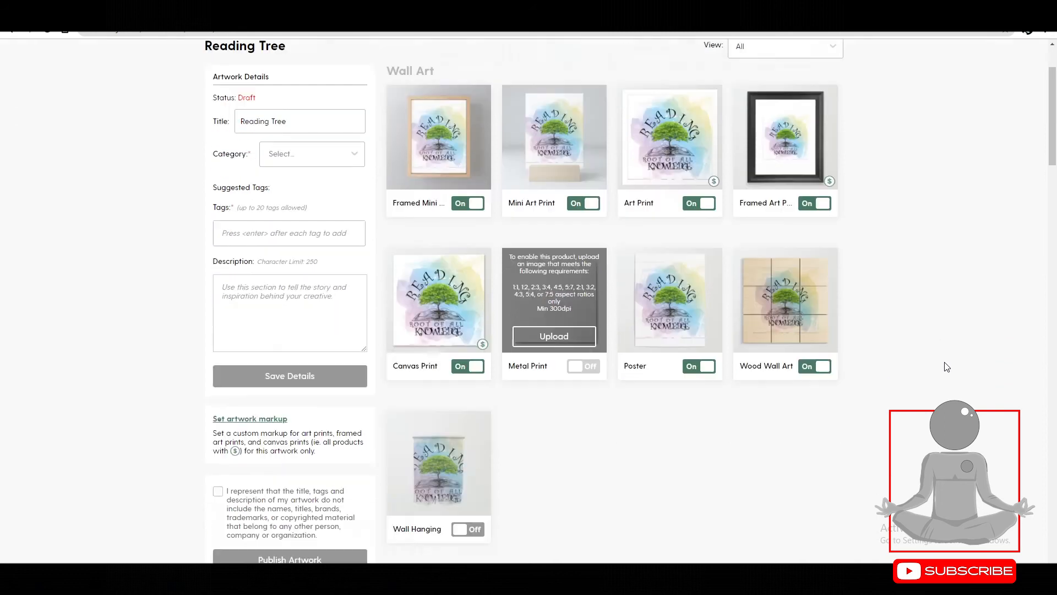
scroll(946, 366, "down", 10)
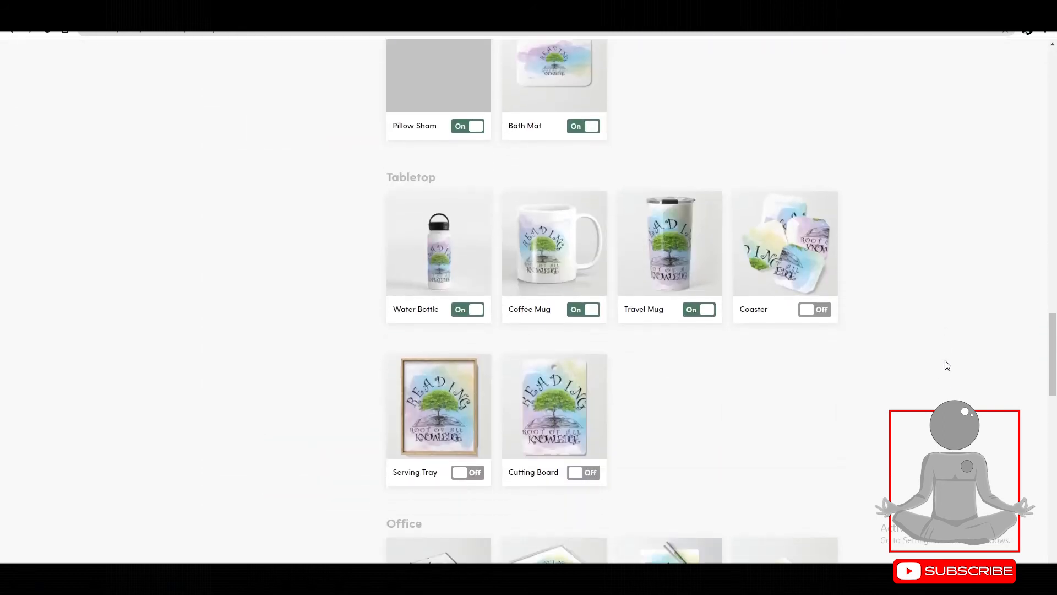
left_click(823, 309)
Review the previews and enabled states of the Office, Tech and Apparel & Bags products
scroll(920, 318, "down", 4)
scroll(928, 321, "down", 4)
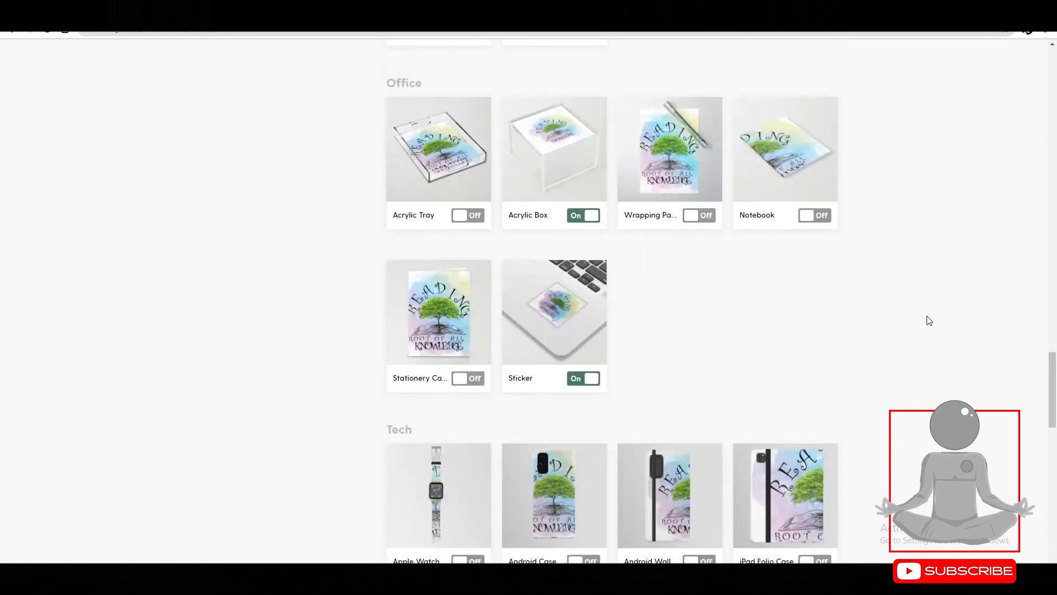
scroll(929, 320, "down", 4)
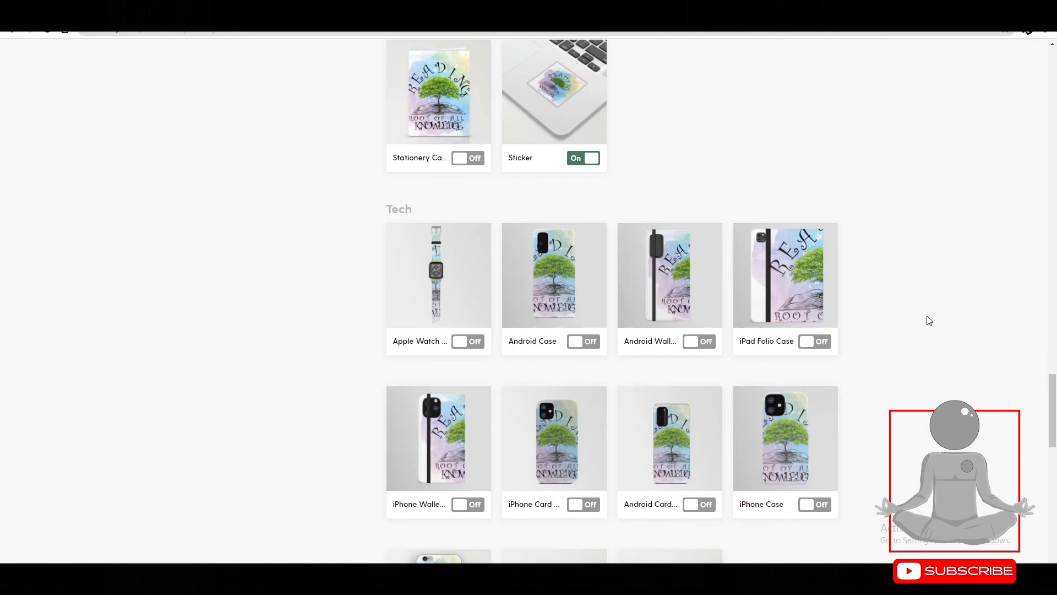
scroll(929, 321, "down", 2)
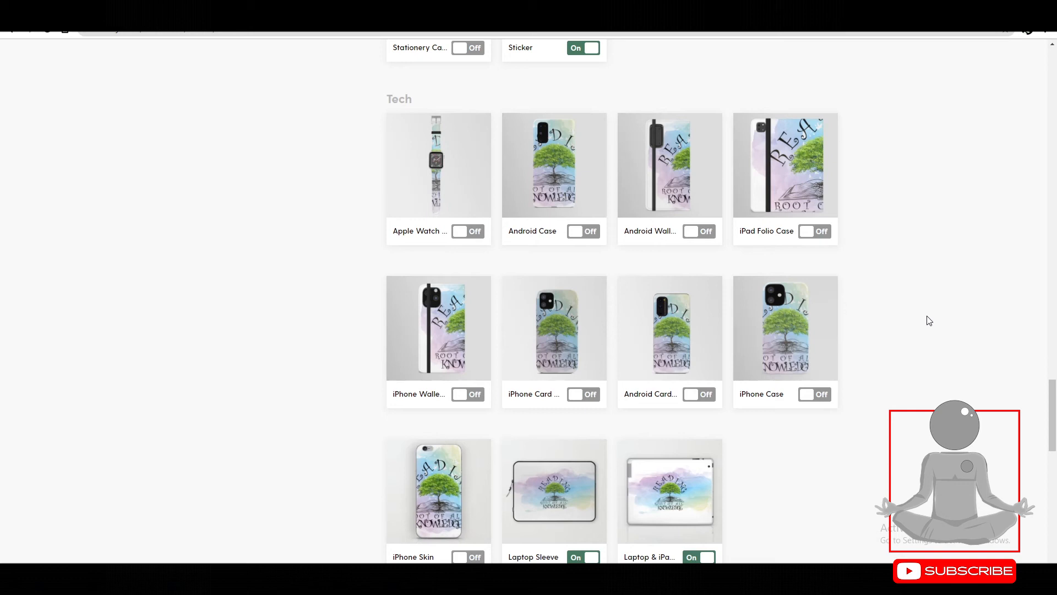
mouse_move(563, 170)
scroll(924, 269, "down", 7)
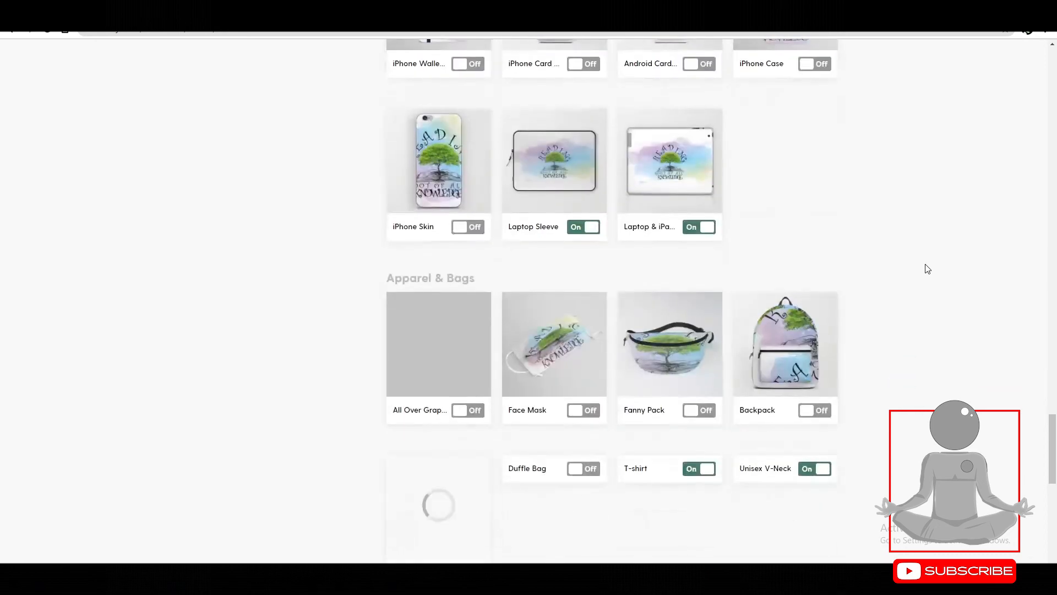
scroll(927, 269, "down", 2)
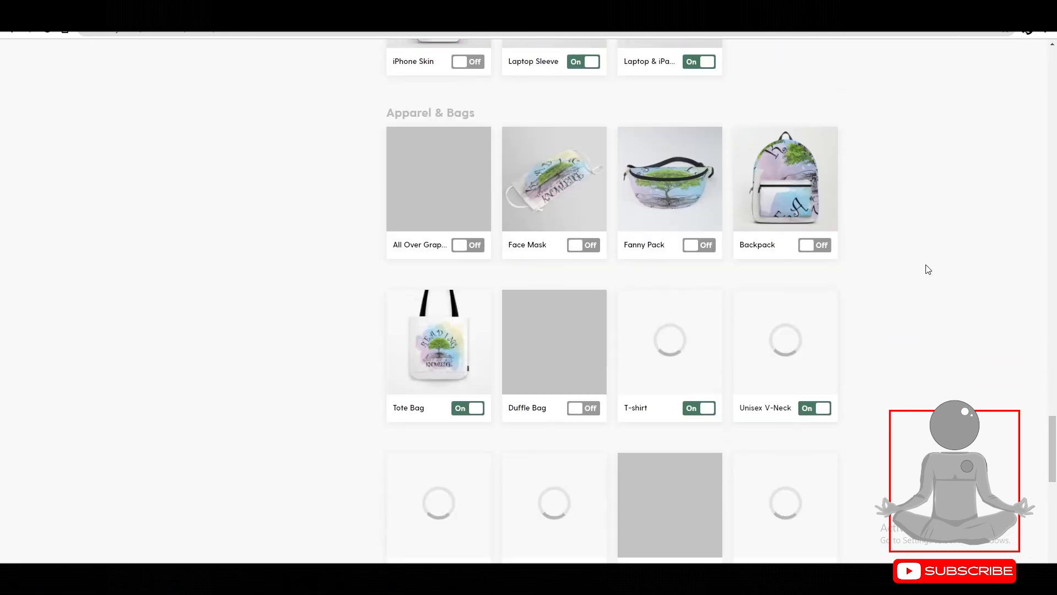
scroll(927, 268, "down", 2)
scroll(928, 269, "down", 3)
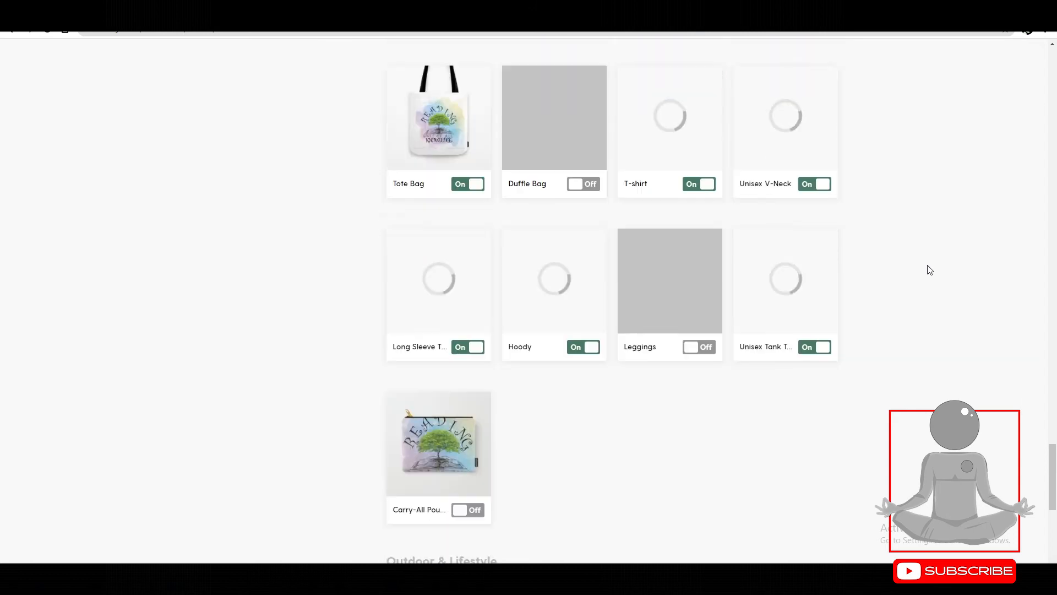
scroll(927, 269, "down", 2)
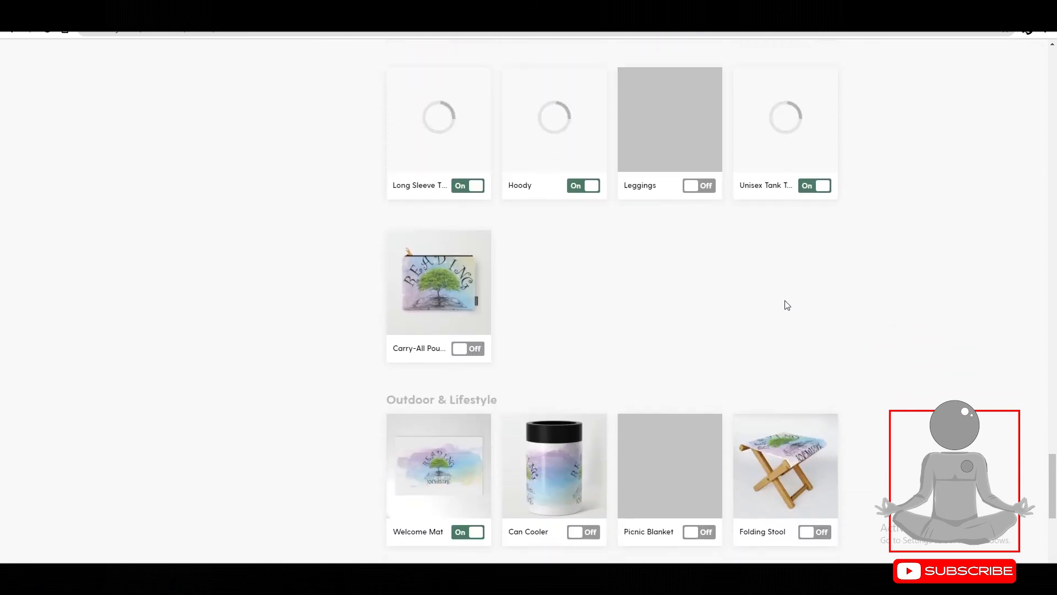
Scale the artwork on the Carry-All Pouch to 18%, then save and enable it without applying the positioning to other products
left_click(443, 290)
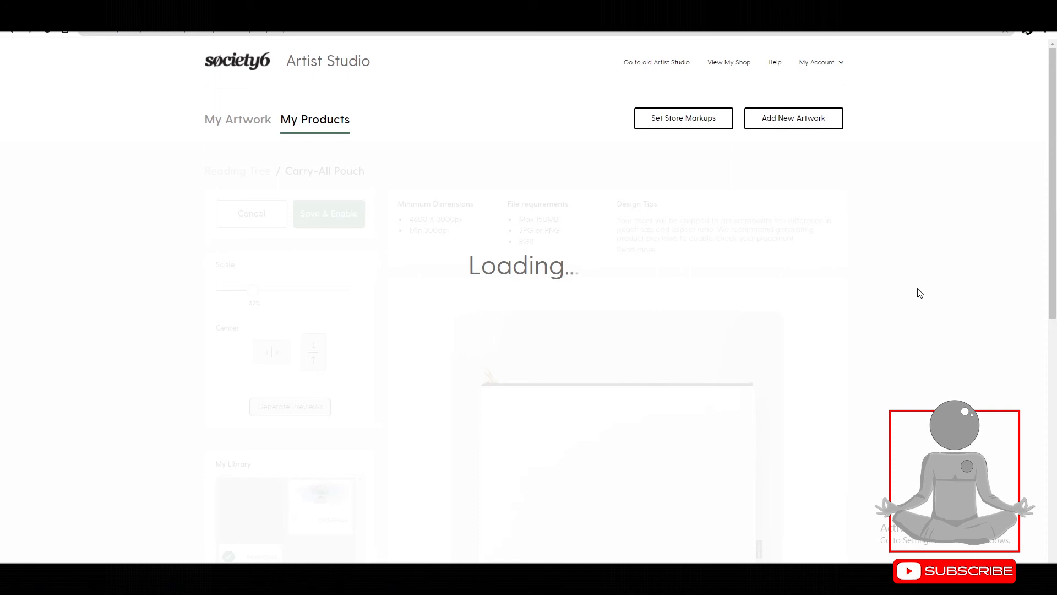
scroll(919, 293, "down", 2)
scroll(942, 271, "up", 1)
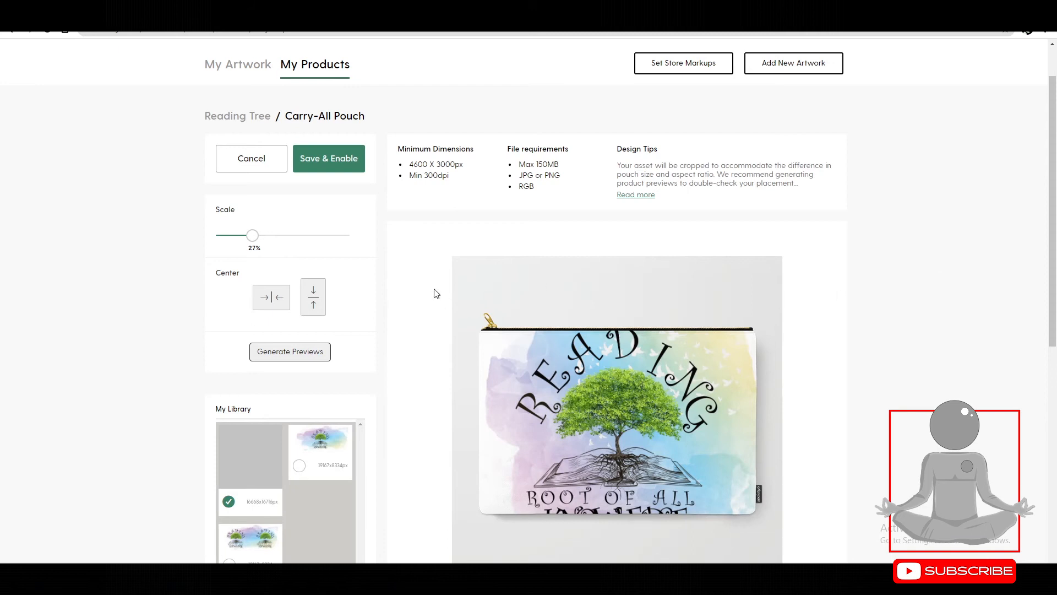
left_click_drag(252, 236, 241, 244)
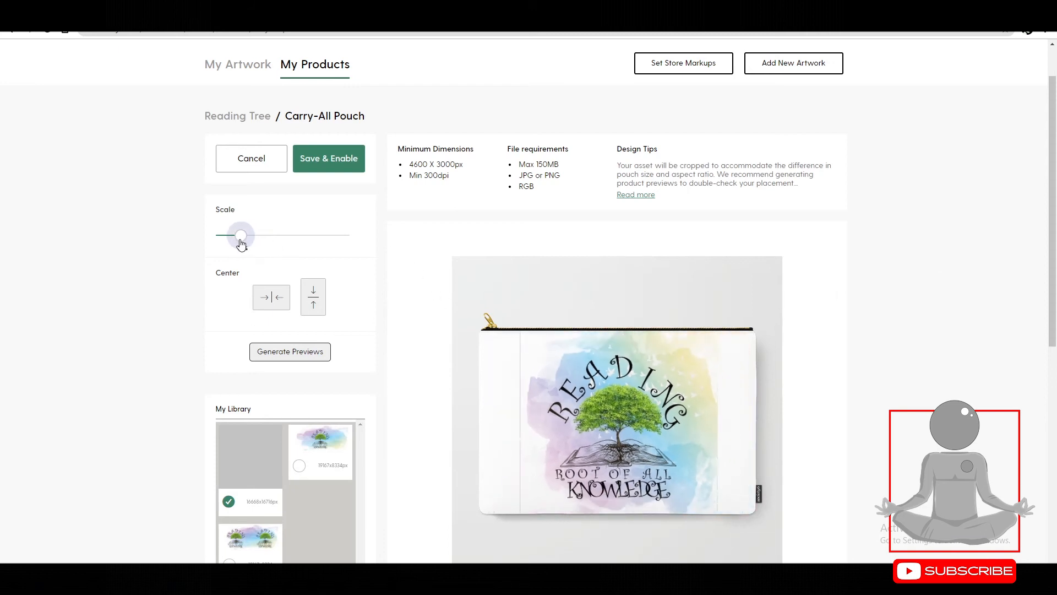
left_click(322, 162)
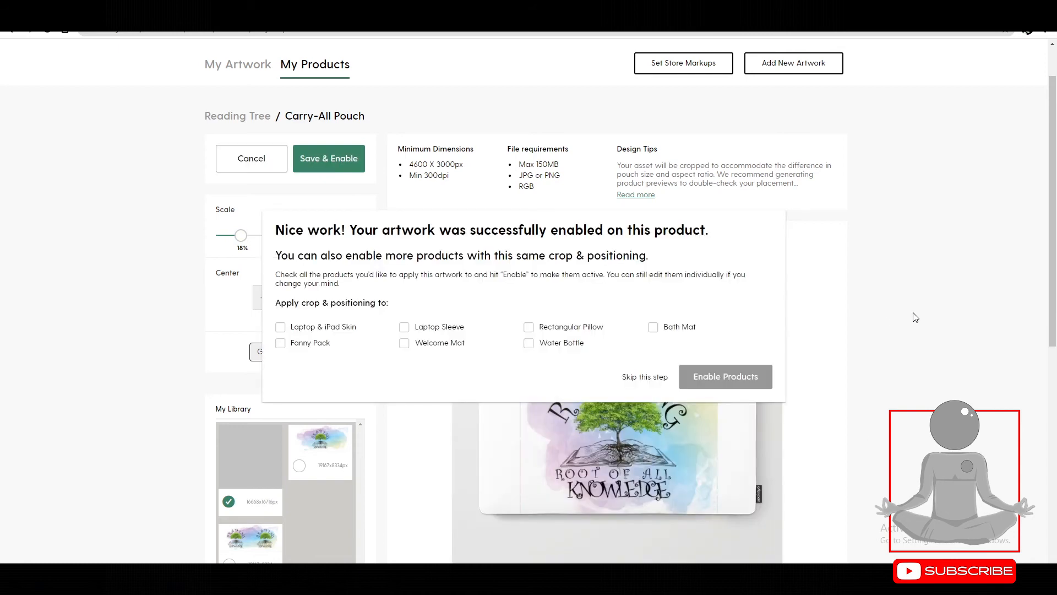
left_click(641, 377)
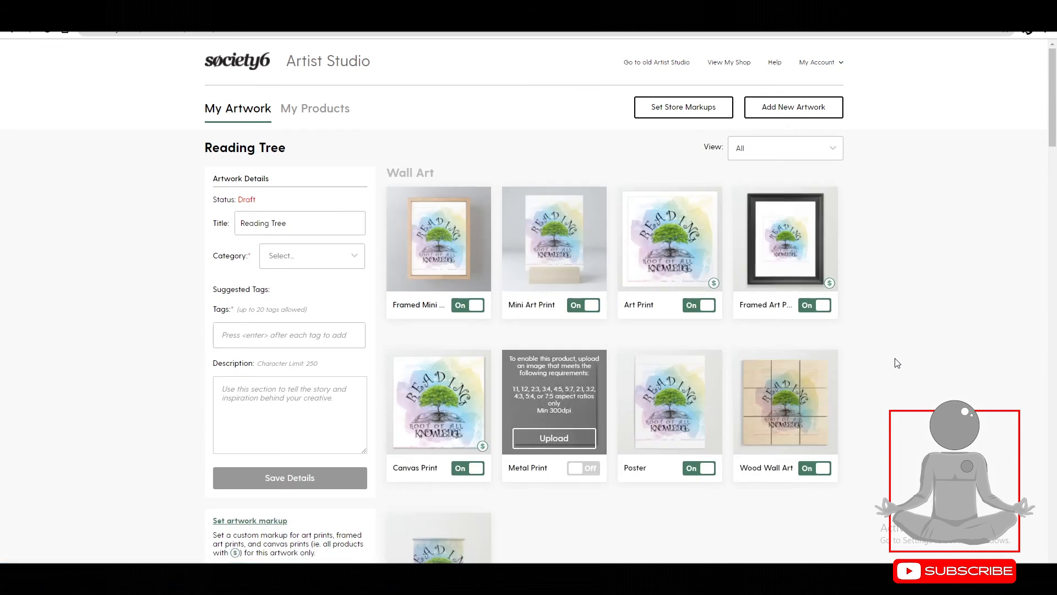
Enable the Can Cooler in the artwork's Outdoor & Lifestyle products
scroll(902, 366, "down", 5)
scroll(914, 365, "down", 15)
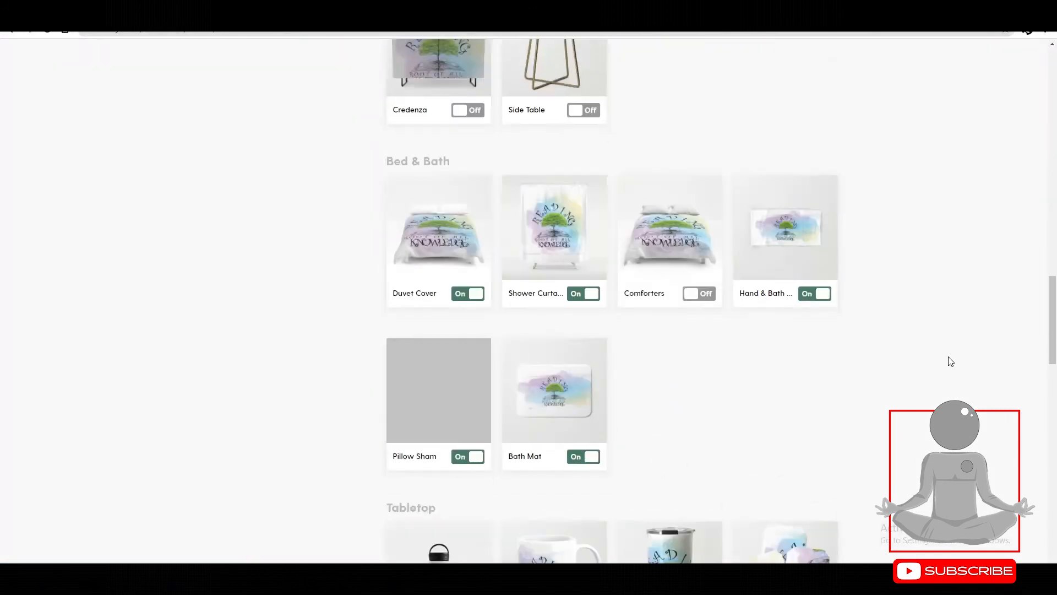
scroll(953, 364, "down", 10)
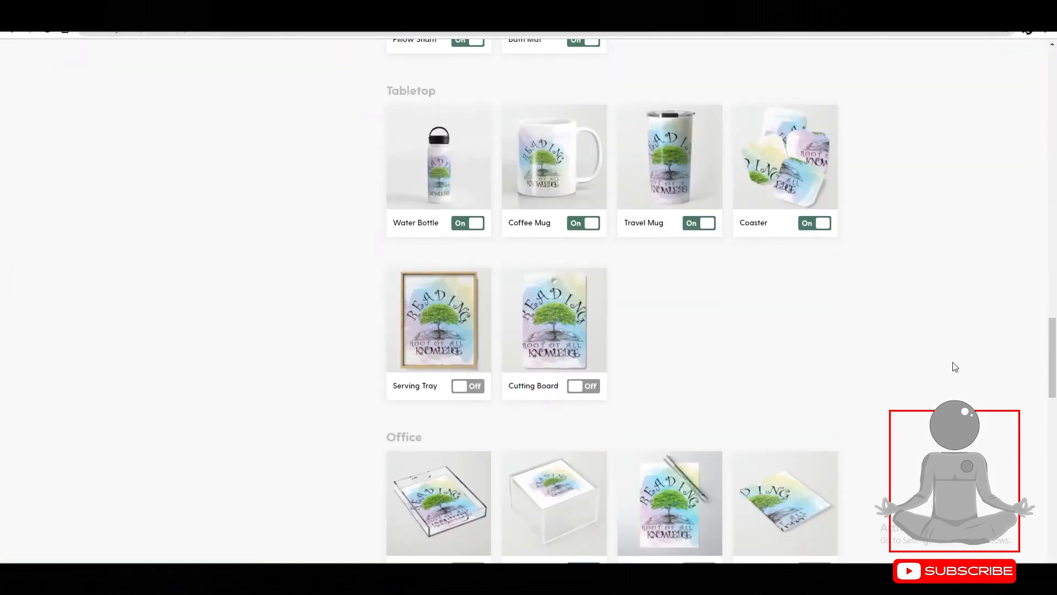
scroll(955, 368, "down", 9)
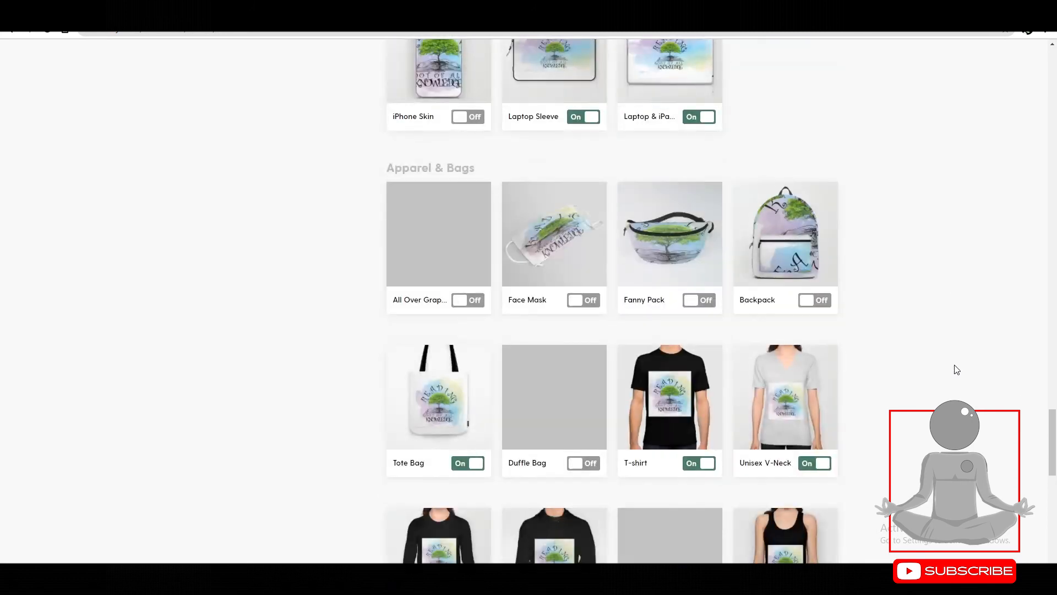
scroll(956, 369, "down", 2)
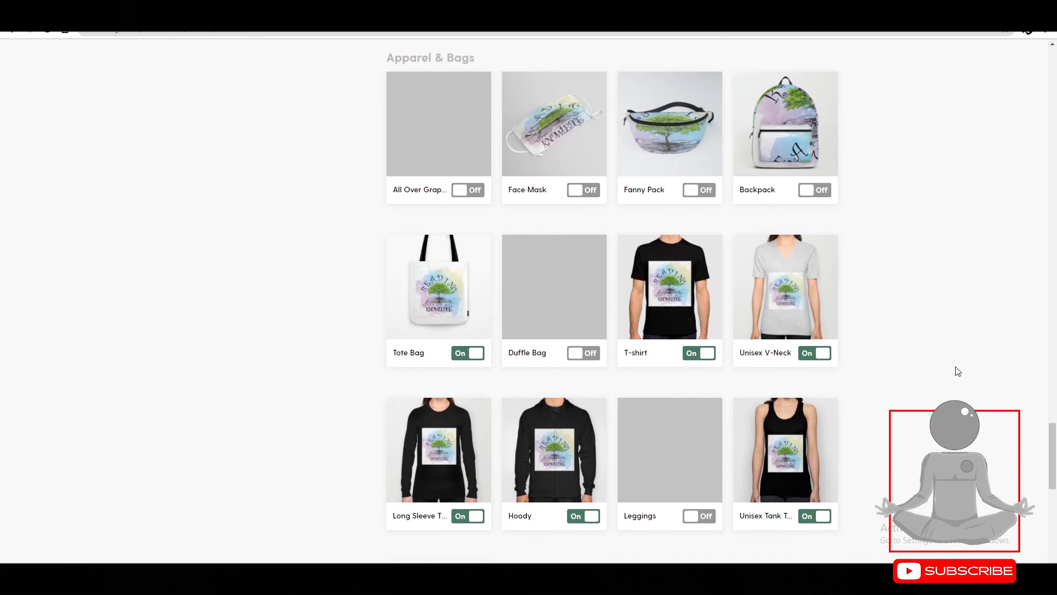
scroll(958, 371, "down", 2)
scroll(957, 371, "down", 2)
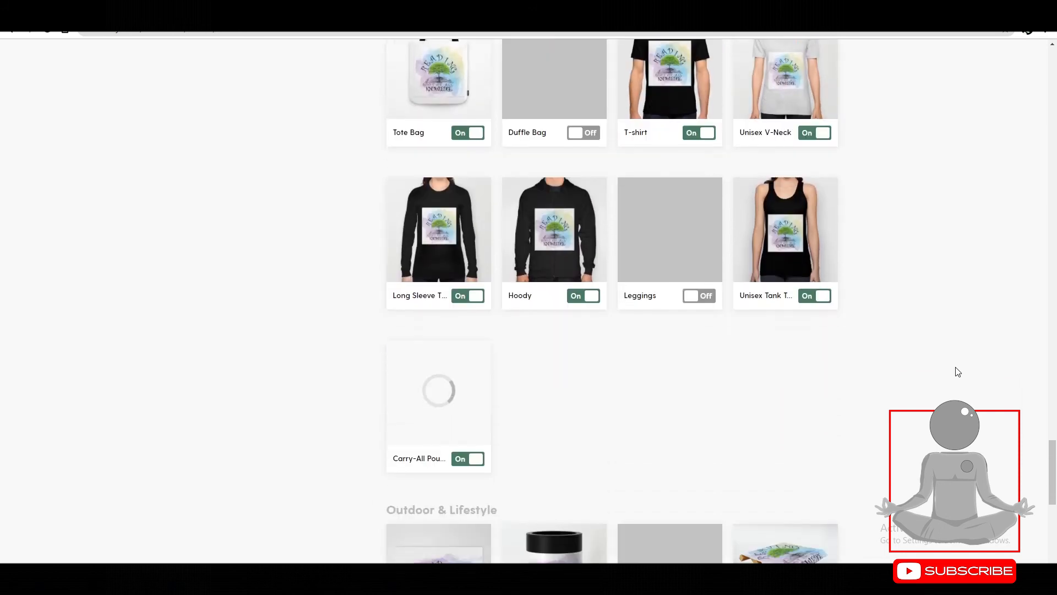
scroll(958, 372, "down", 3)
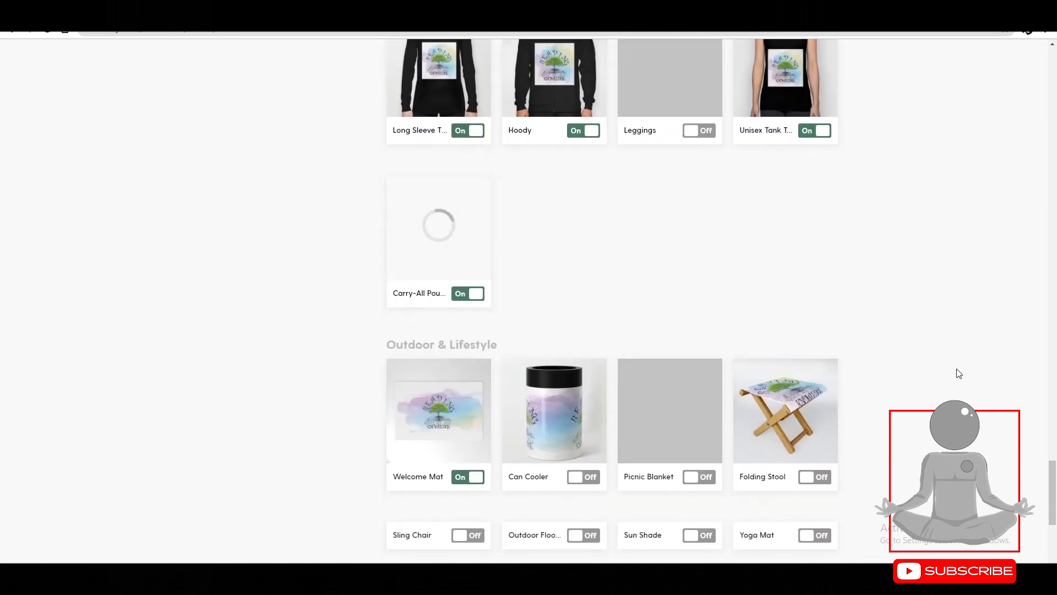
scroll(958, 372, "down", 3)
left_click(595, 318)
Check the Beach Towel's artwork placement, save and enable it, and apply its crop and positioning to the Hand & Bath Towel
scroll(917, 300, "down", 1)
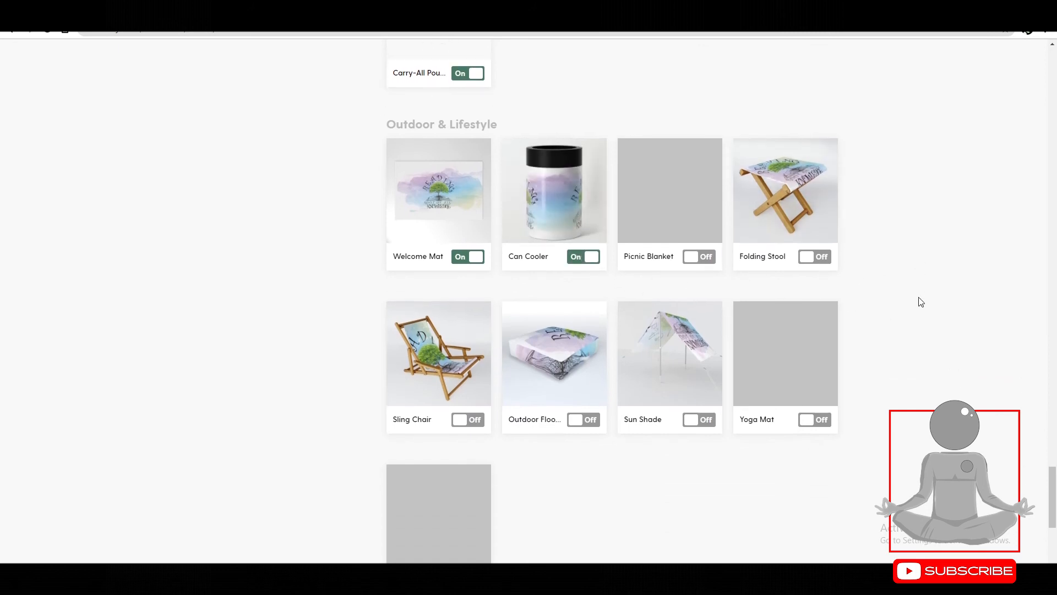
scroll(923, 302, "down", 2)
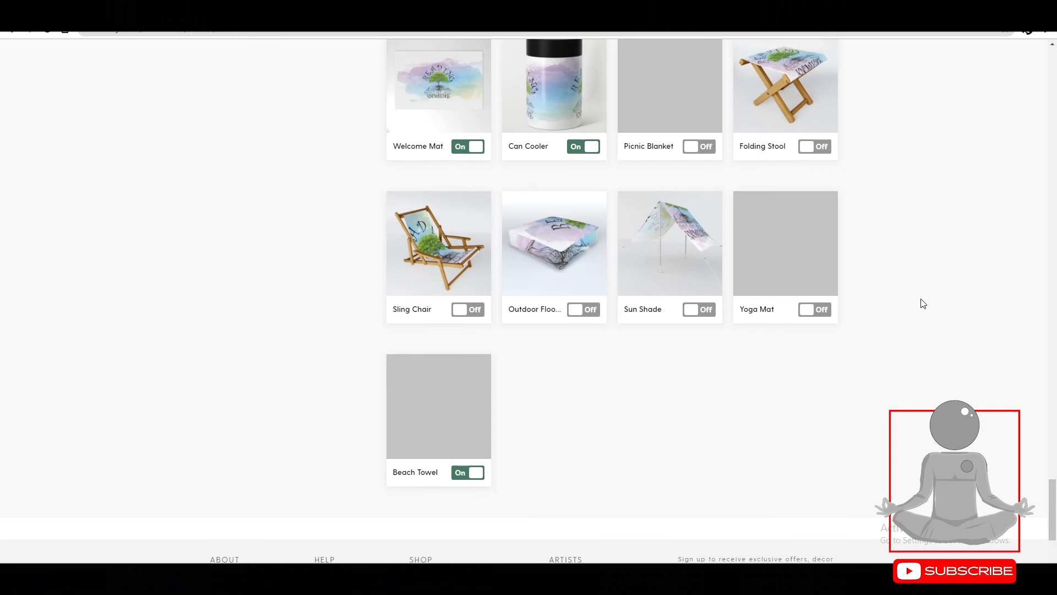
scroll(922, 302, "up", 2)
mouse_move(667, 205)
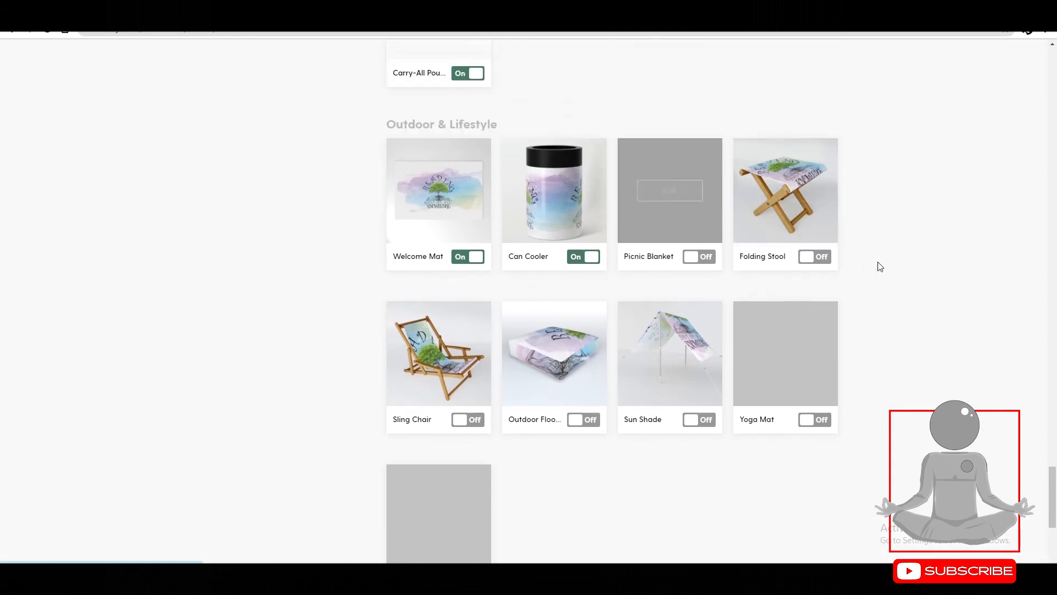
scroll(955, 285, "down", 3)
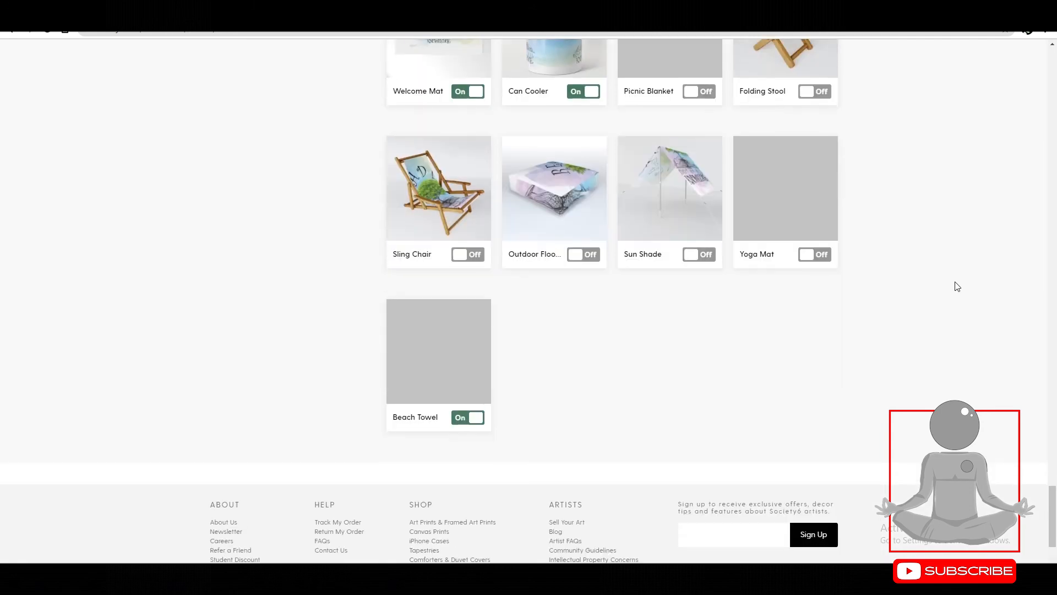
left_click(426, 350)
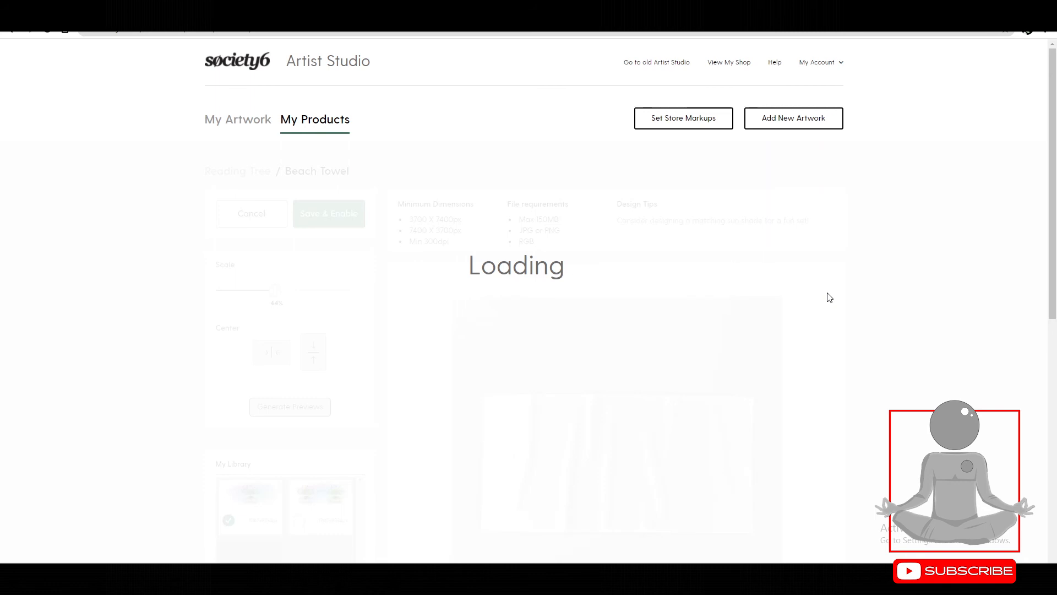
scroll(828, 297, "down", 4)
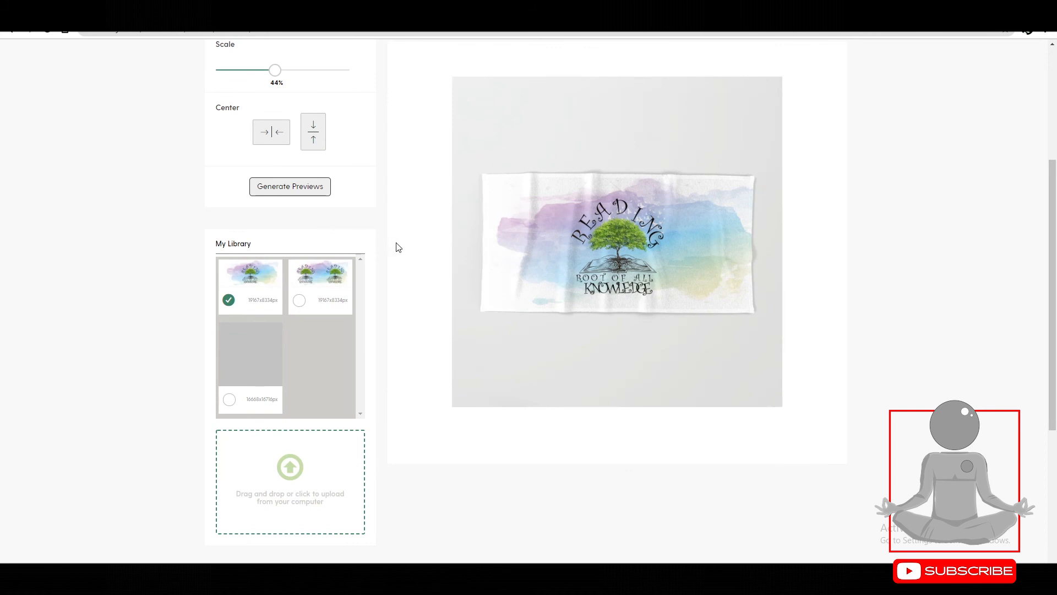
scroll(397, 248, "up", 3)
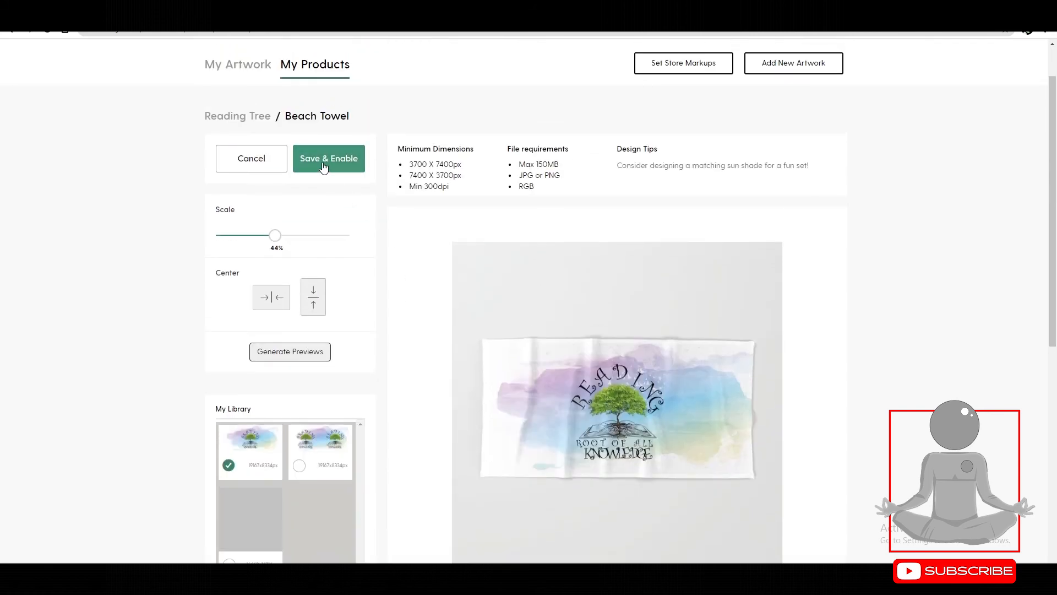
left_click(328, 161)
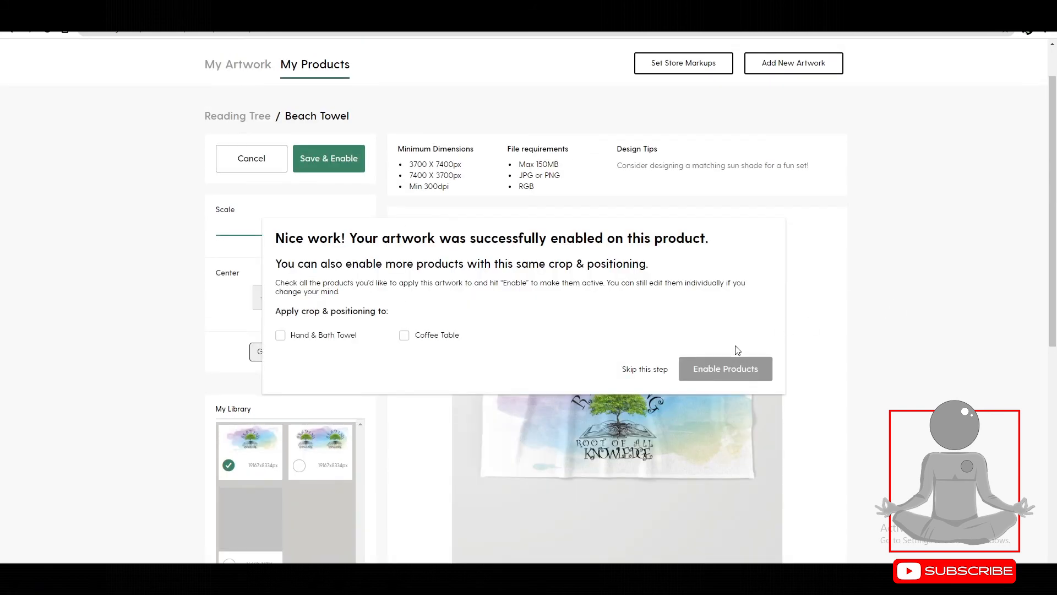
left_click(280, 335)
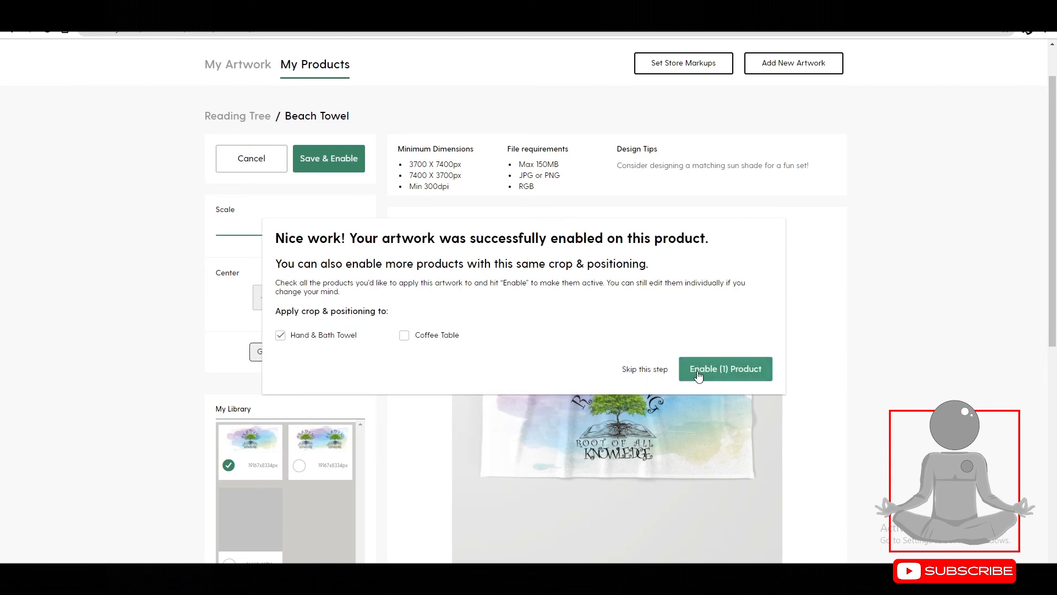
left_click(716, 369)
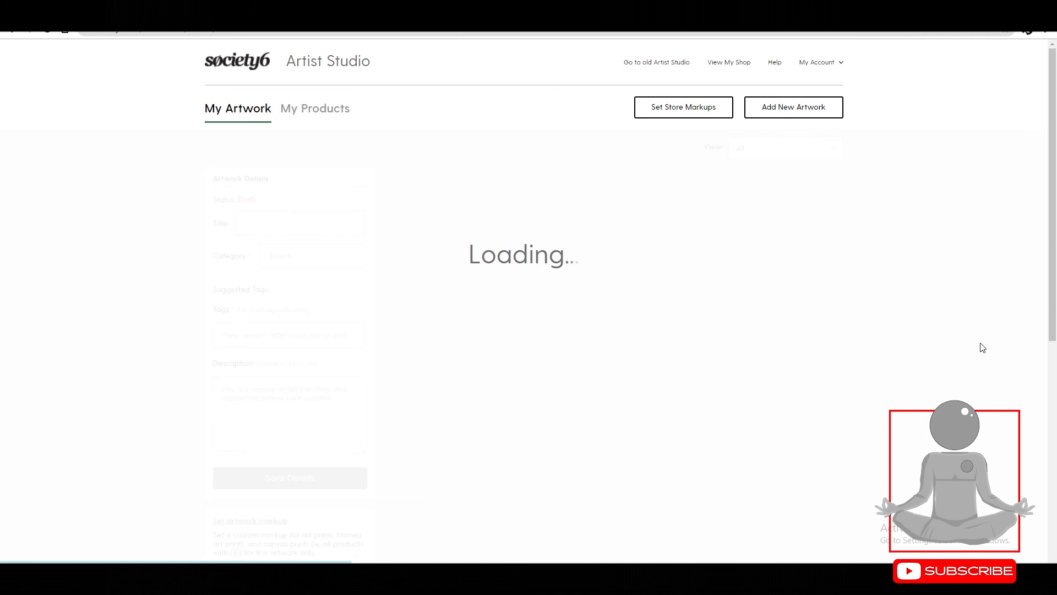
Review the artwork's previews and enabled states across all product categories, from Wall Art through Outdoor & Lifestyle
scroll(980, 347, "down", 6)
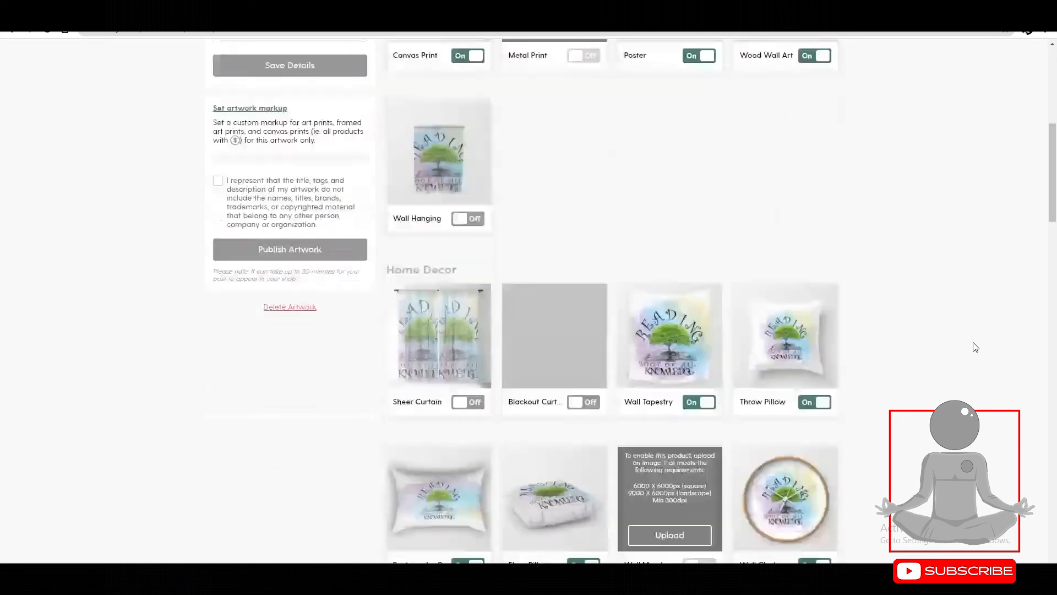
scroll(975, 347, "down", 20)
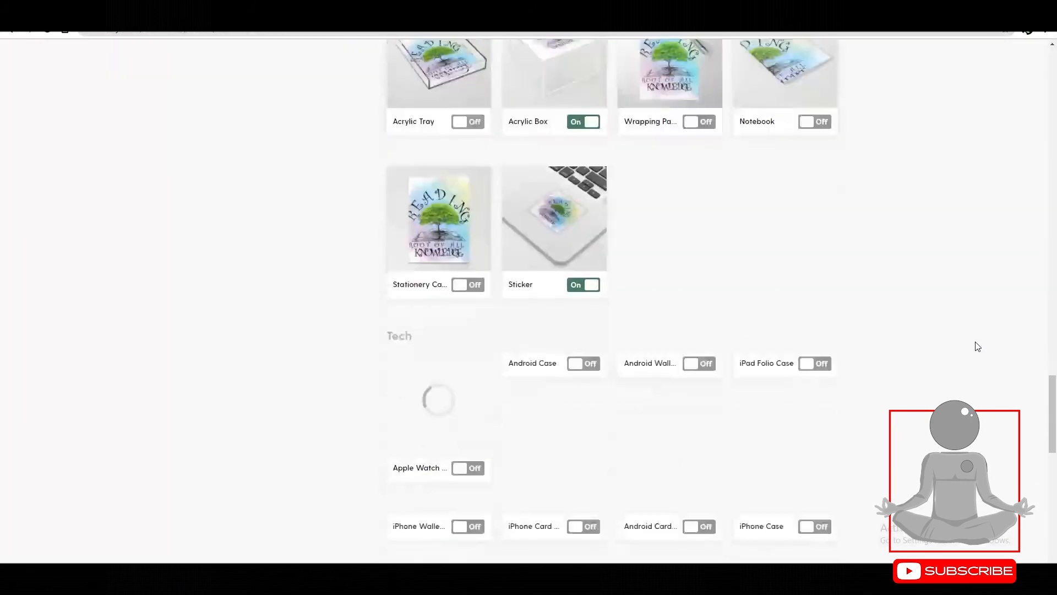
scroll(978, 347, "down", 9)
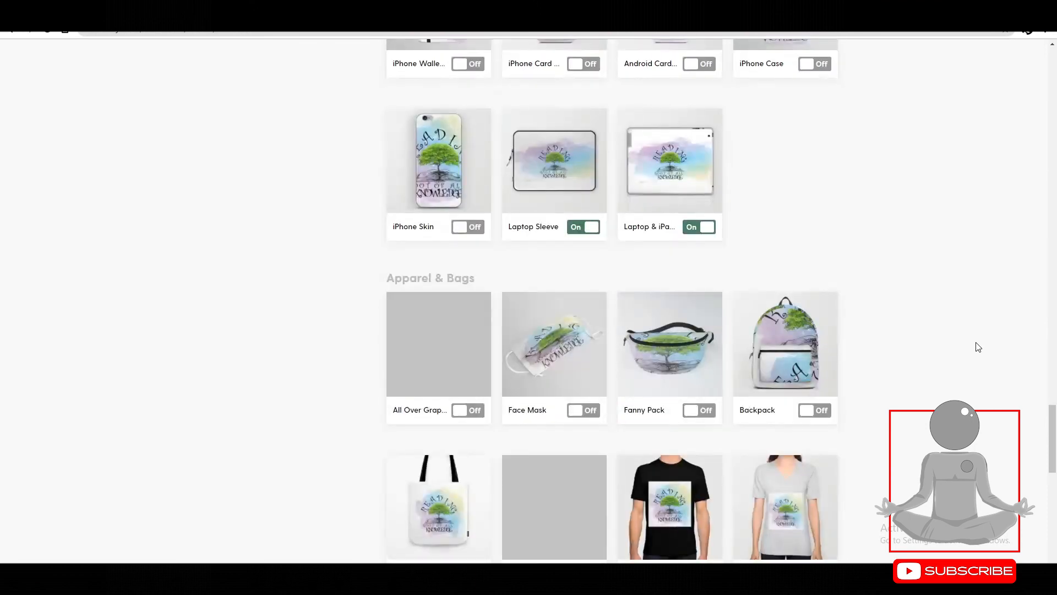
scroll(978, 347, "down", 10)
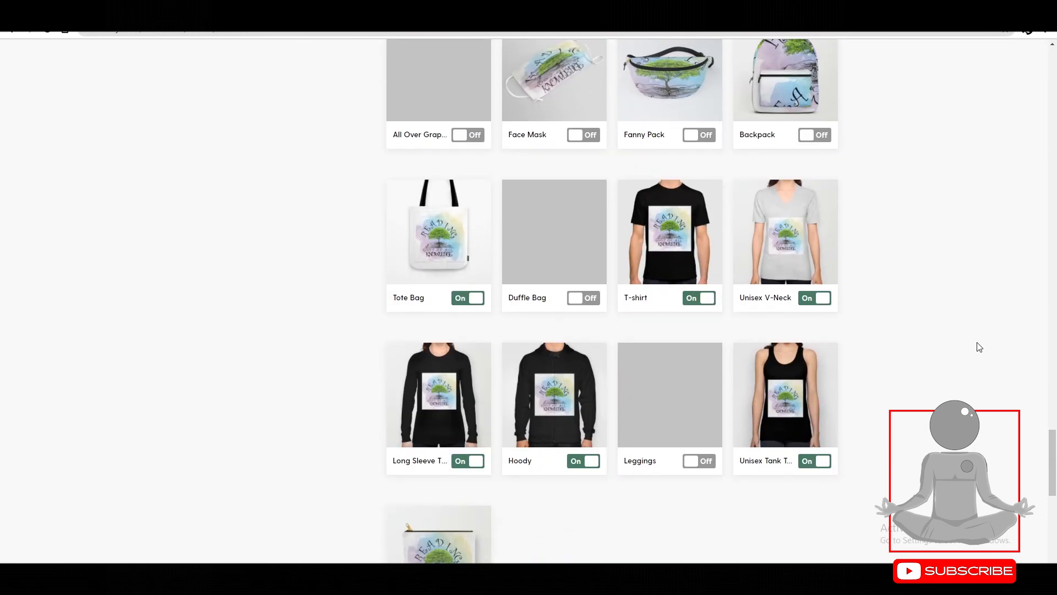
scroll(980, 347, "down", 4)
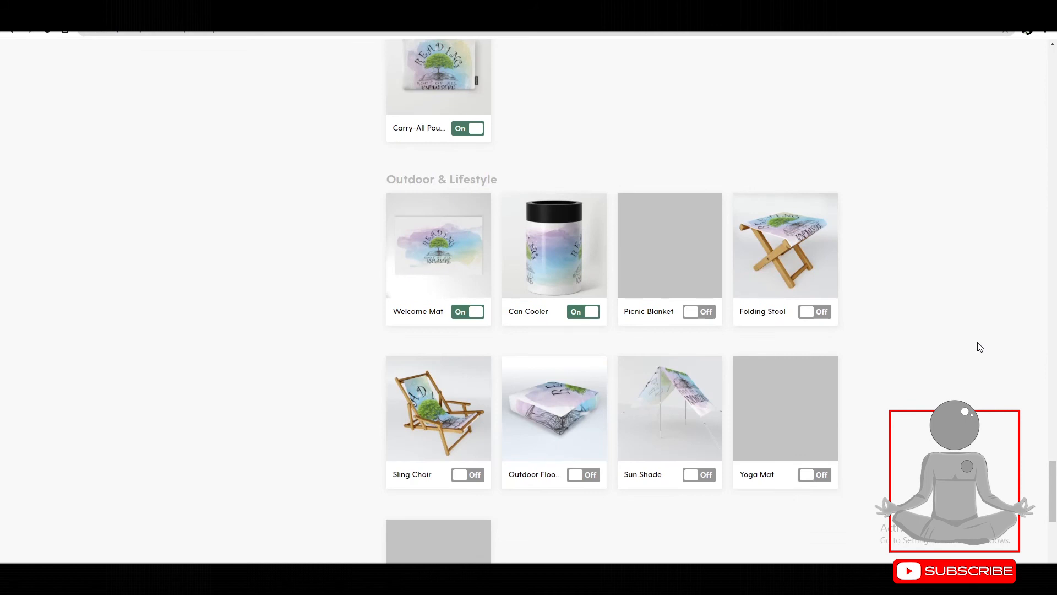
scroll(980, 346, "down", 3)
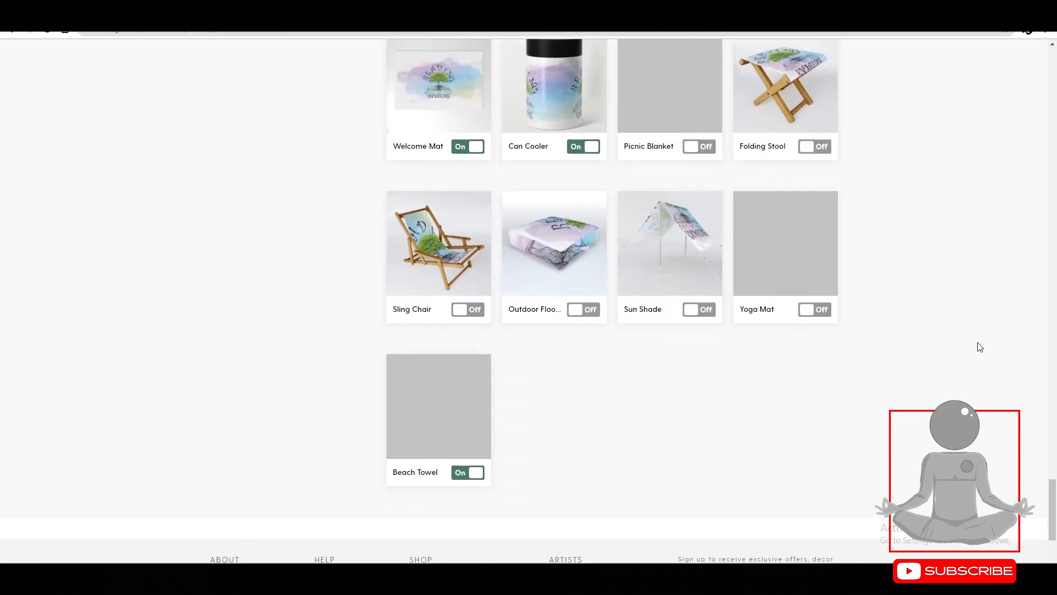
scroll(980, 347, "up", 20)
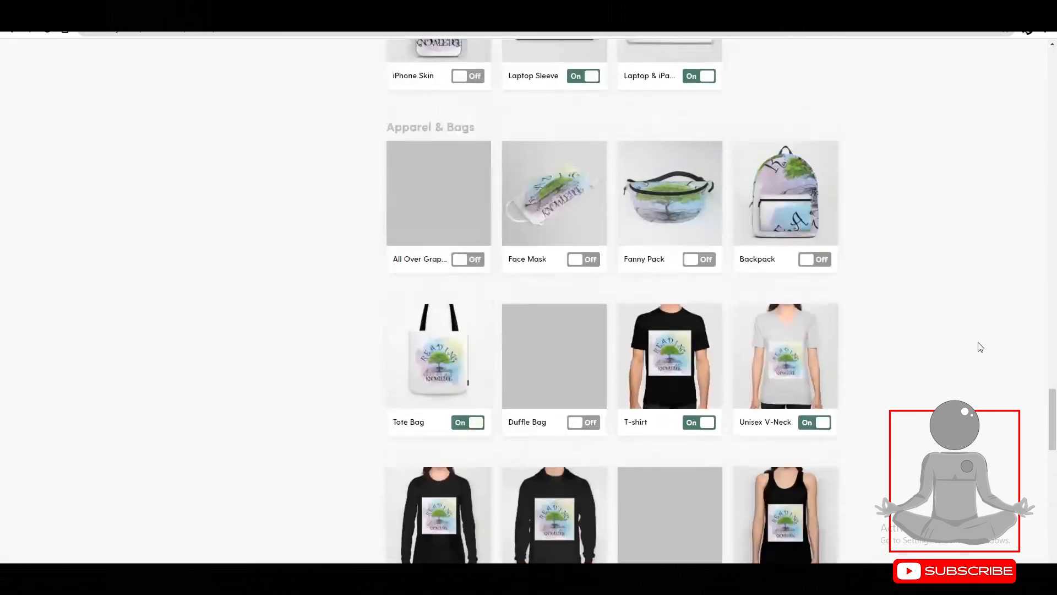
scroll(982, 344, "up", 20)
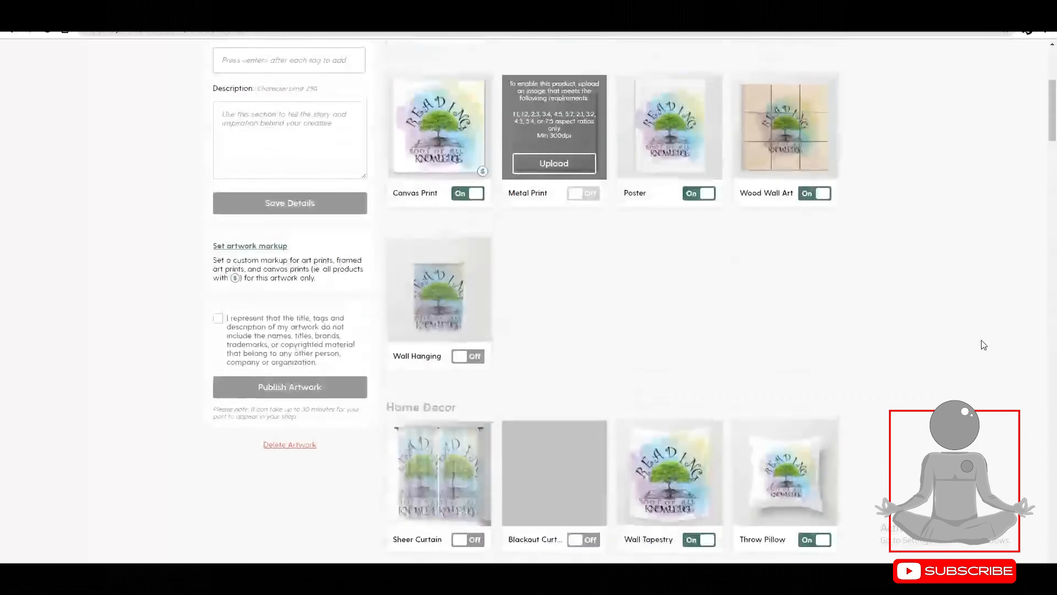
Set the artwork's category to graphic design and add the suggested tags watercolor, ink, typography, pop-art, illustration, vector and abstract
left_click(318, 258)
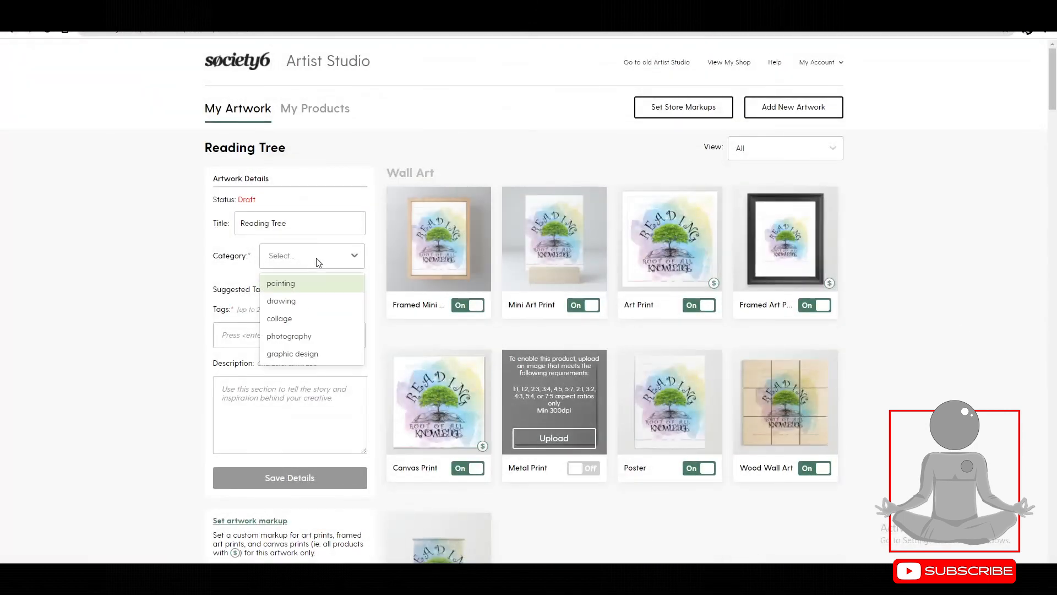
left_click(307, 355)
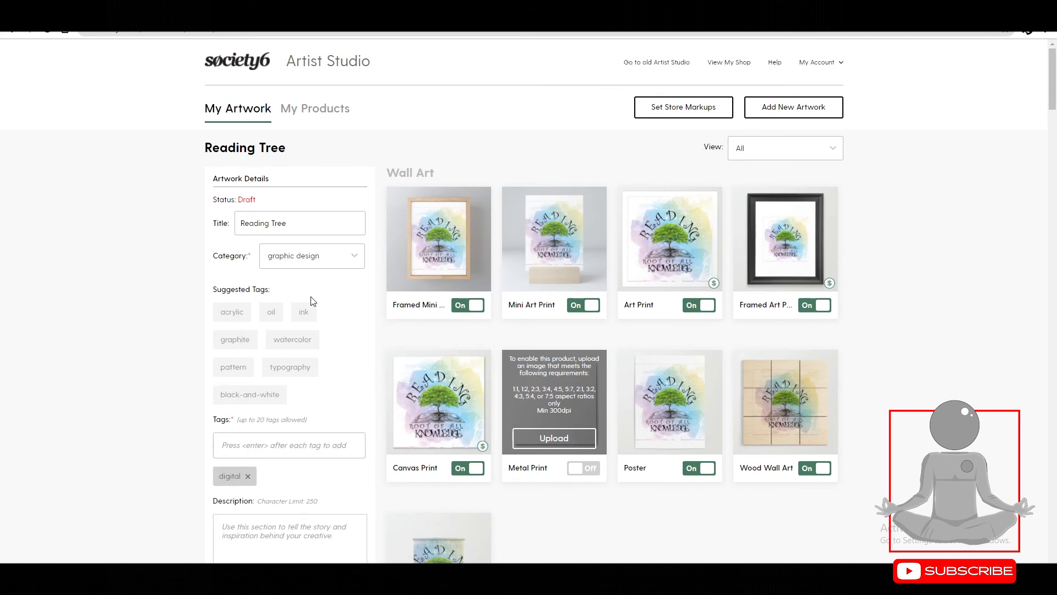
left_click(296, 341)
scroll(325, 349, "down", 2)
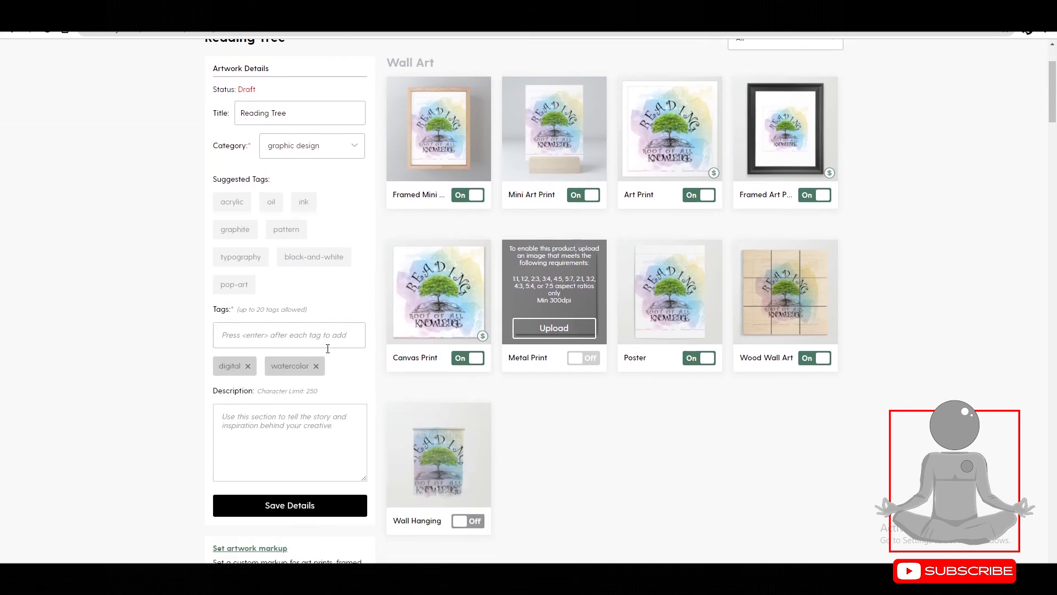
left_click(305, 203)
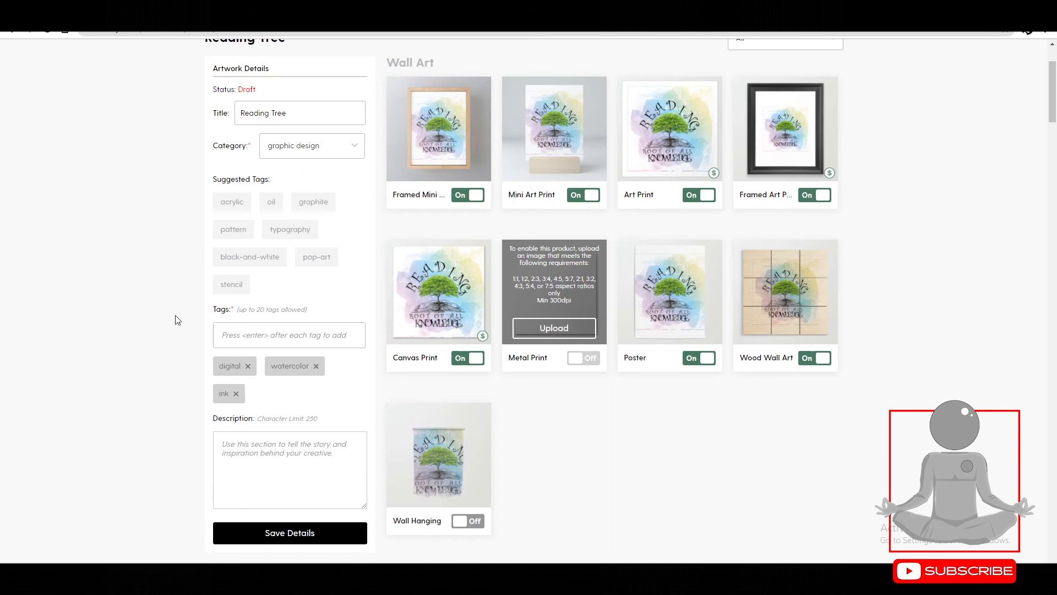
left_click(288, 231)
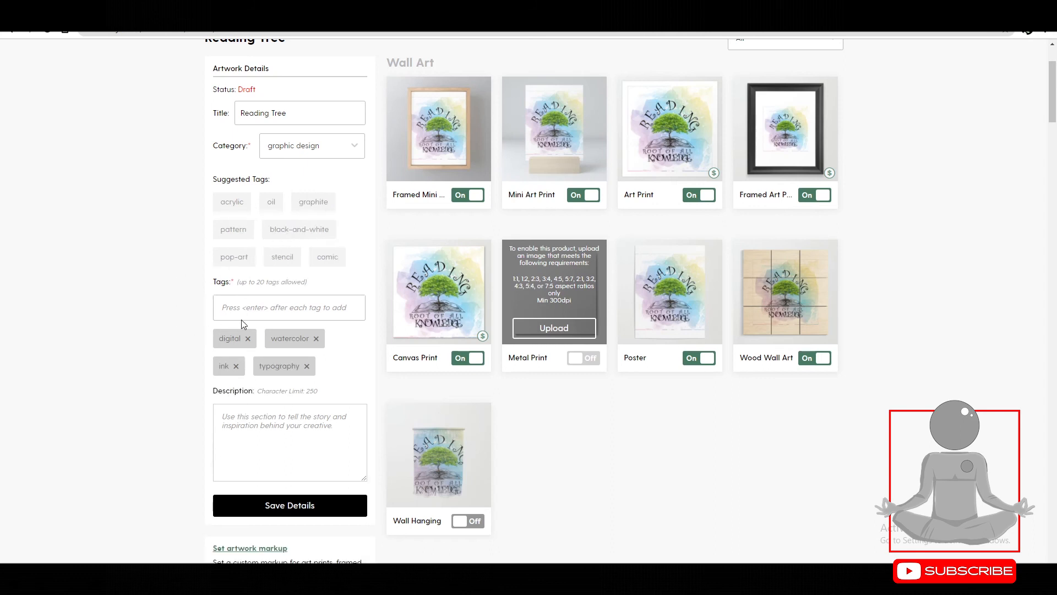
left_click(234, 259)
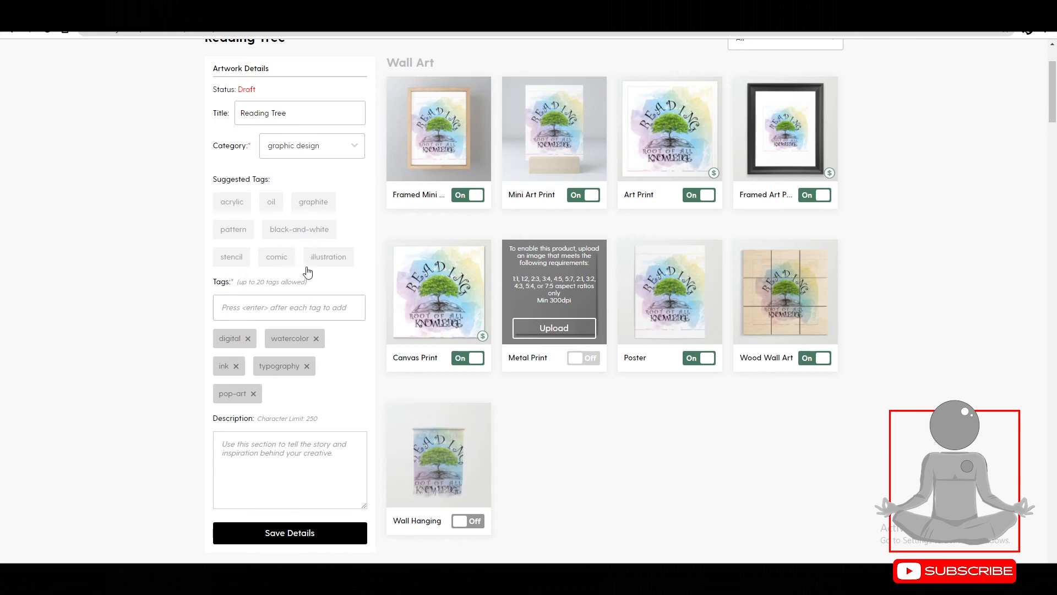
left_click(324, 258)
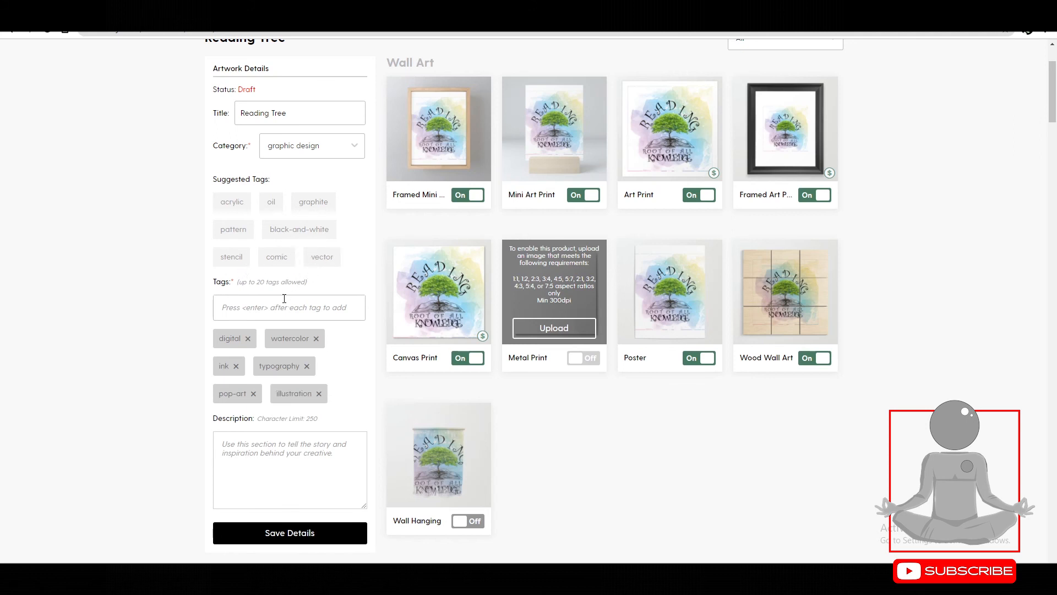
left_click(321, 256)
left_click(326, 257)
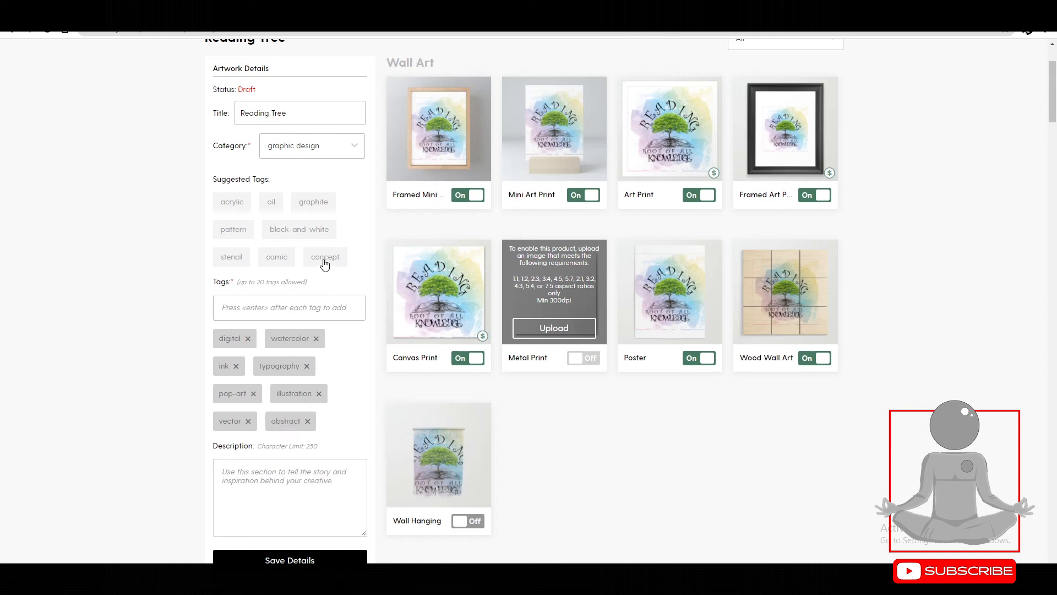
Add the custom tag "Inspiration" to the artwork
left_click(271, 310)
type("l")
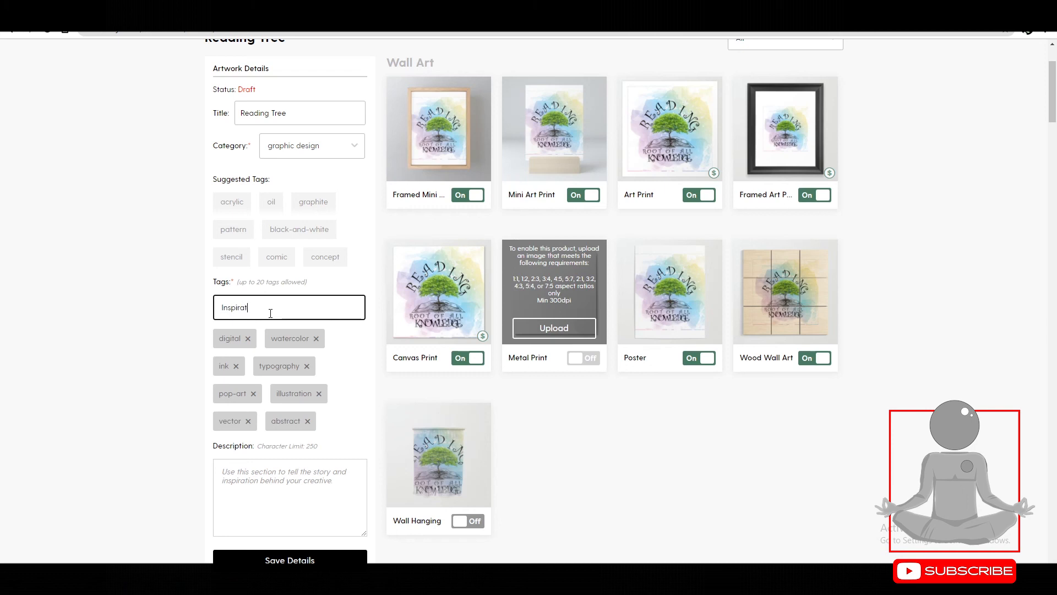
key("Return")
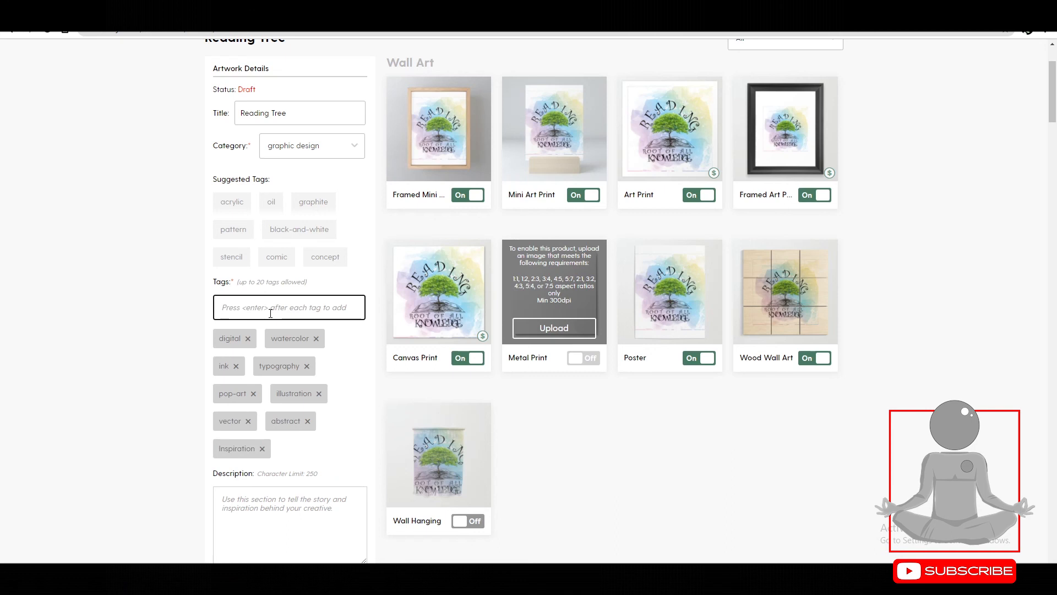
Enter the artwork description "Reading is the root of all knowledge" and save the details
scroll(270, 312, "down", 4)
left_click(265, 286)
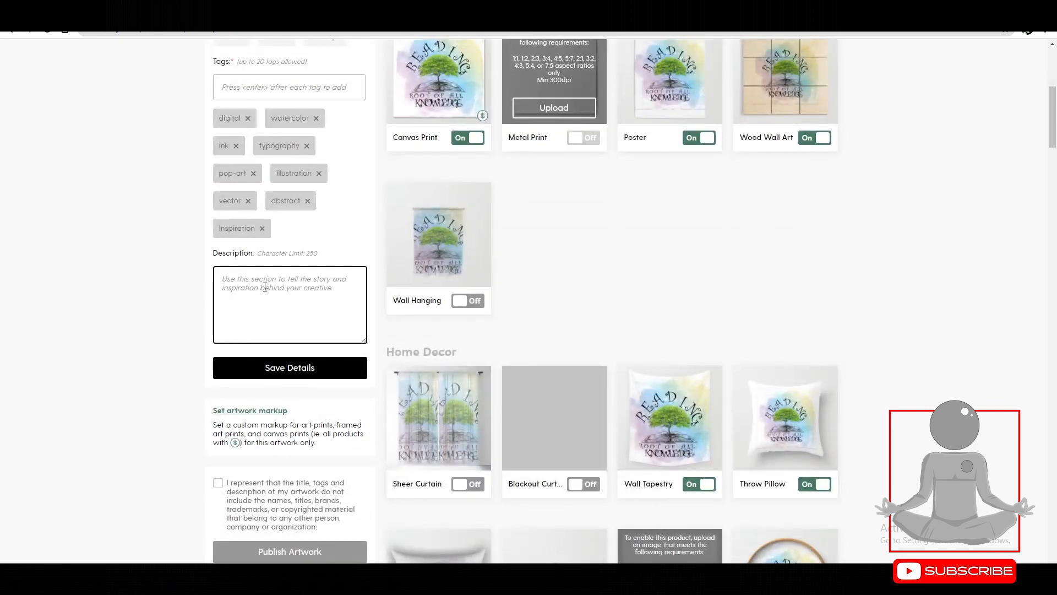
type("Re")
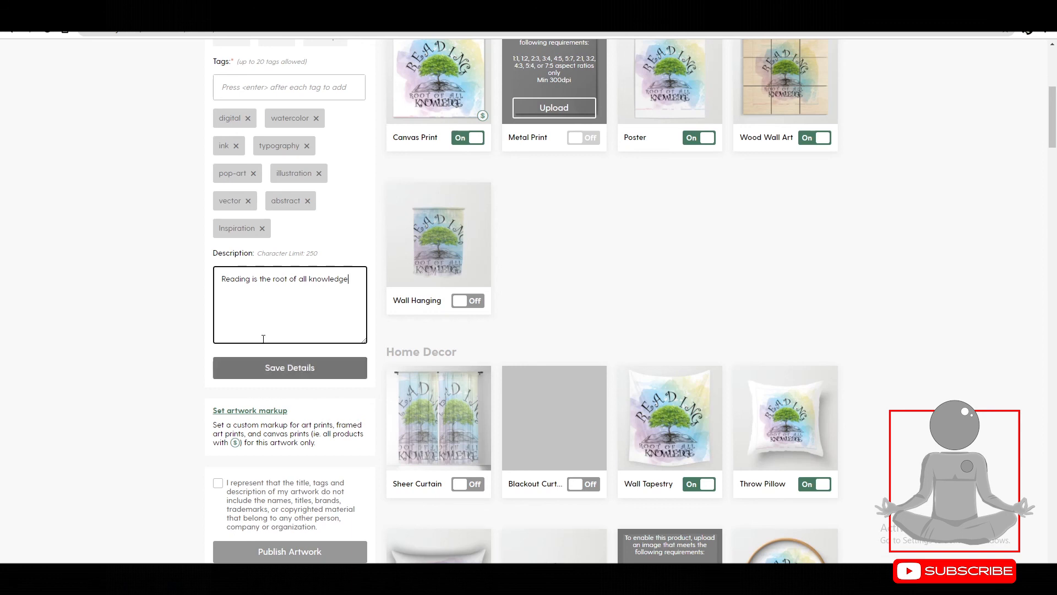
left_click(267, 368)
Change the artwork's title to "Reading is the root of knowledge Tree" and save the details
scroll(208, 389, "up", 2)
scroll(208, 389, "up", 3)
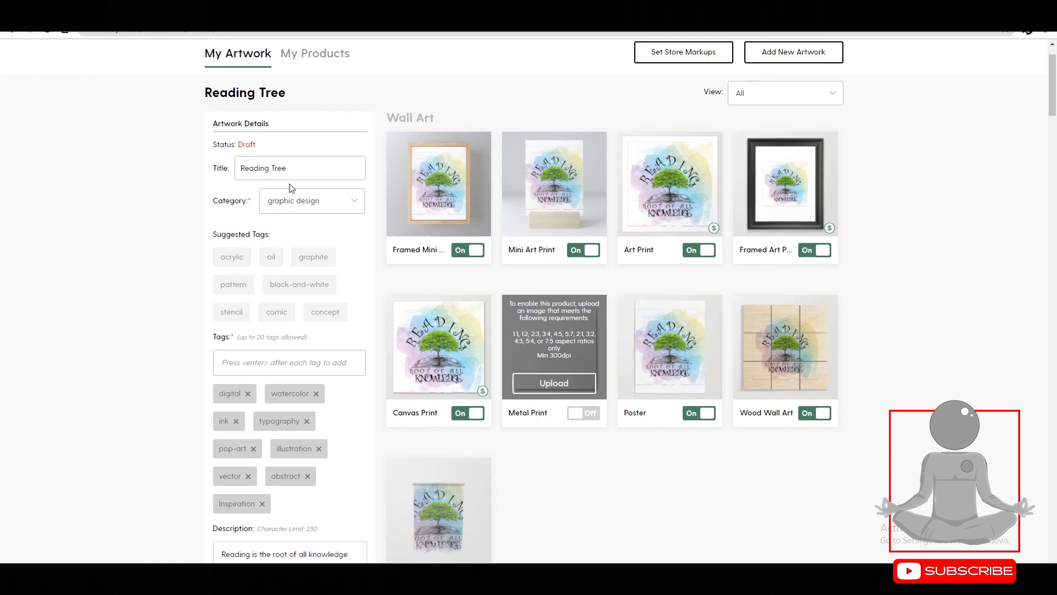
left_click(271, 169)
type("is th er")
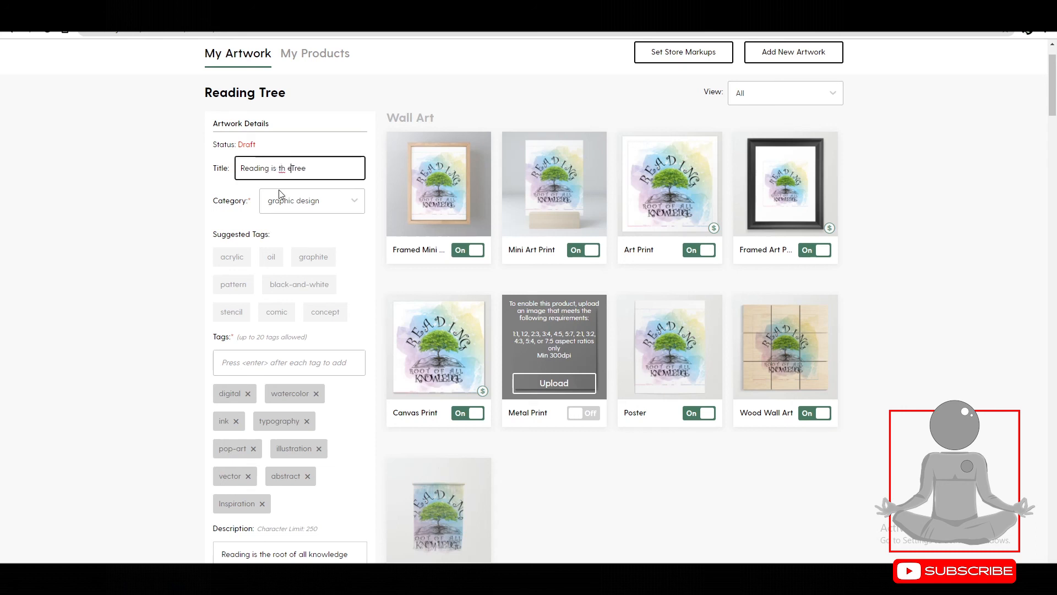
type("oo")
key("BackSpace")
type("e root of knowledge")
scroll(281, 194, "down", 8)
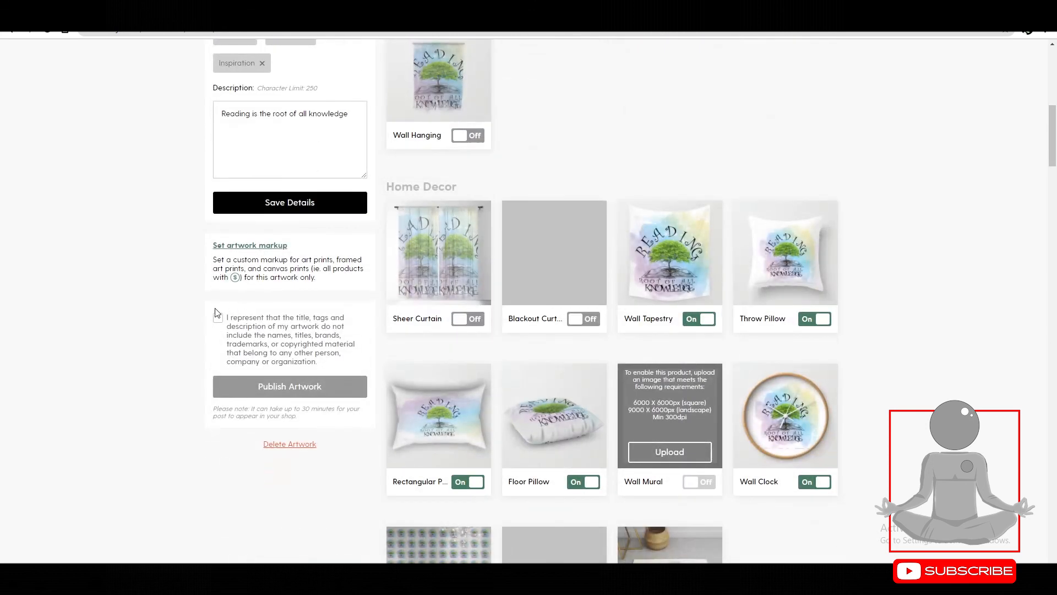
left_click(266, 208)
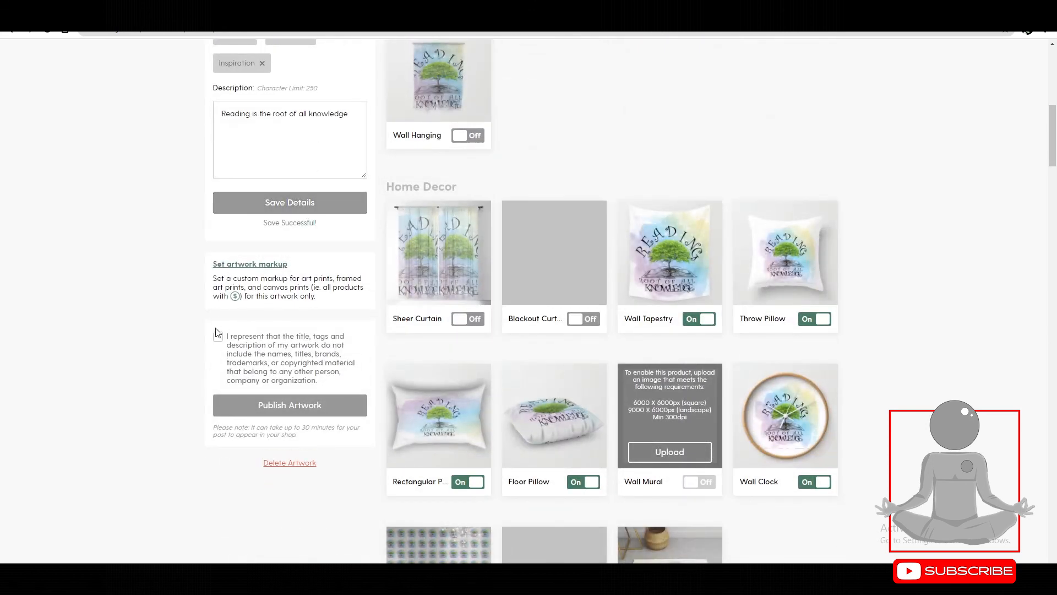
Accept the declaration about names, trademarks and copyrighted material, publish the artwork and check its page
left_click(218, 338)
left_click(269, 406)
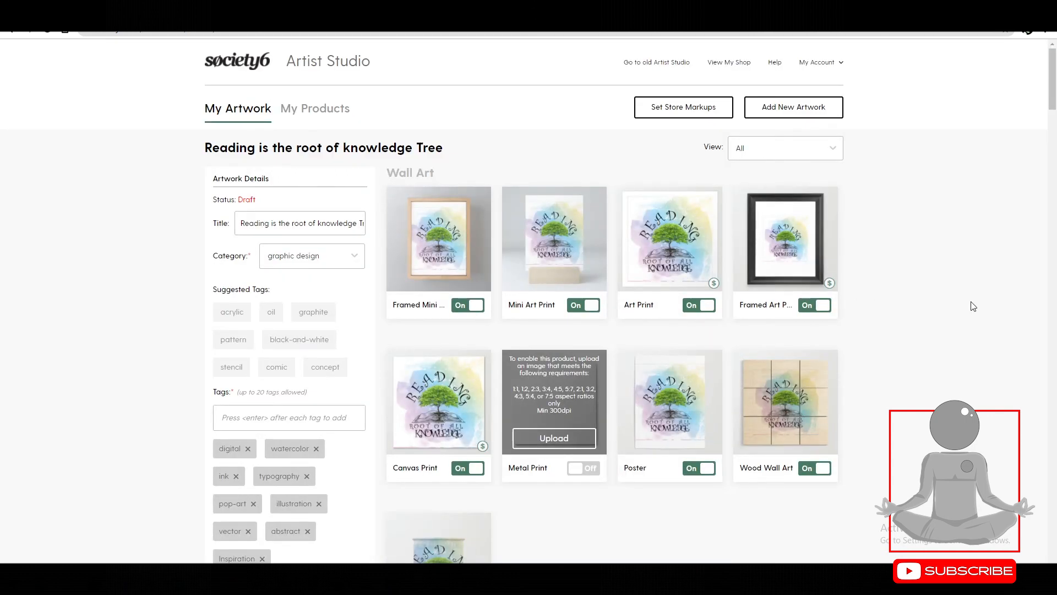
scroll(972, 306, "down", 10)
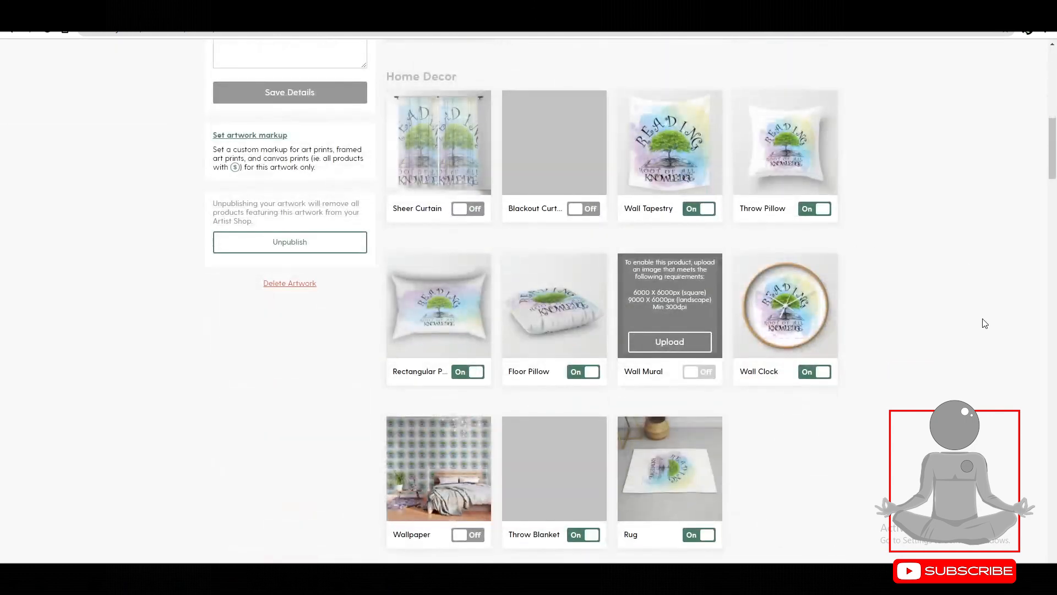
scroll(984, 324, "up", 10)
Open the artist's public shop and look through its throw pillow listings
left_click(738, 65)
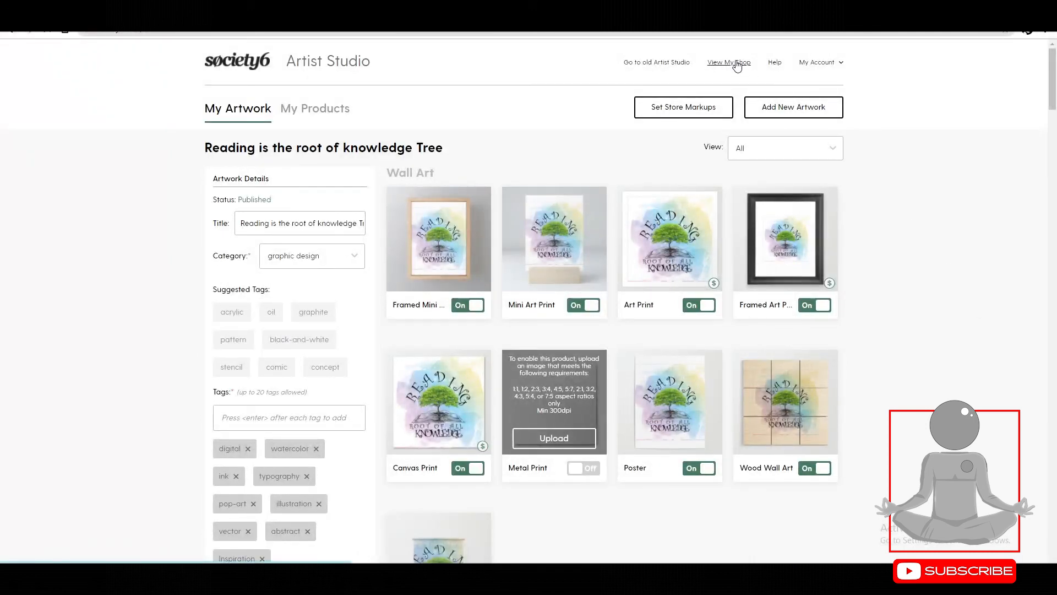
scroll(930, 361, "down", 7)
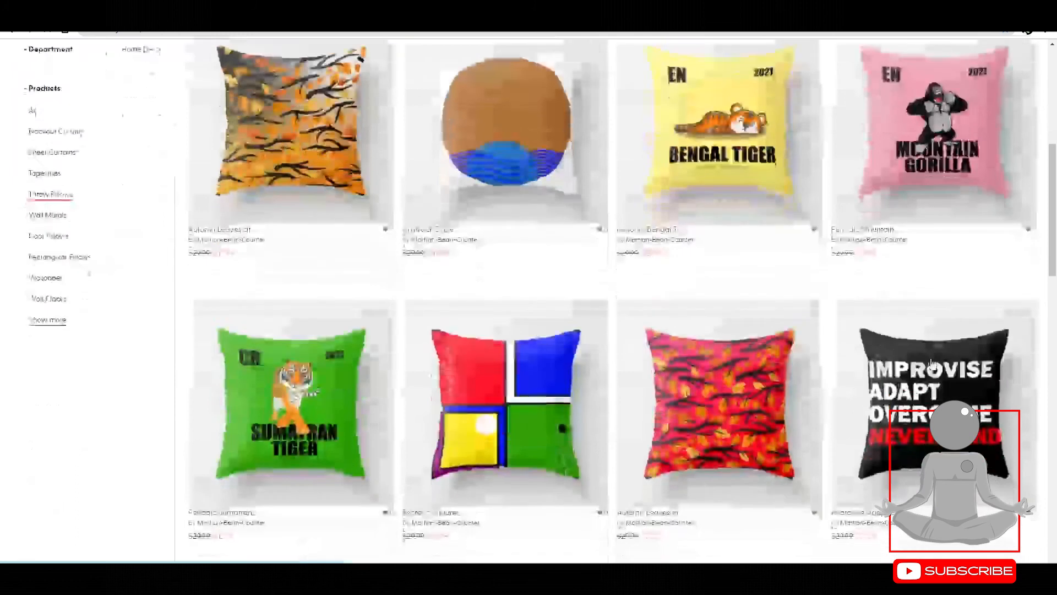
scroll(930, 361, "down", 10)
scroll(936, 365, "up", 4)
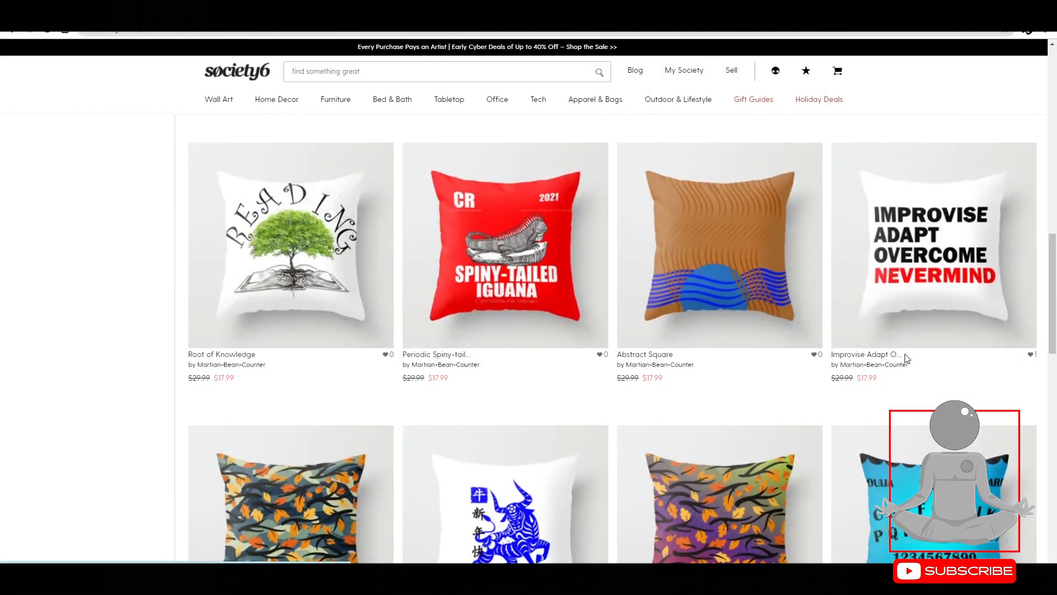
scroll(890, 365, "down", 10)
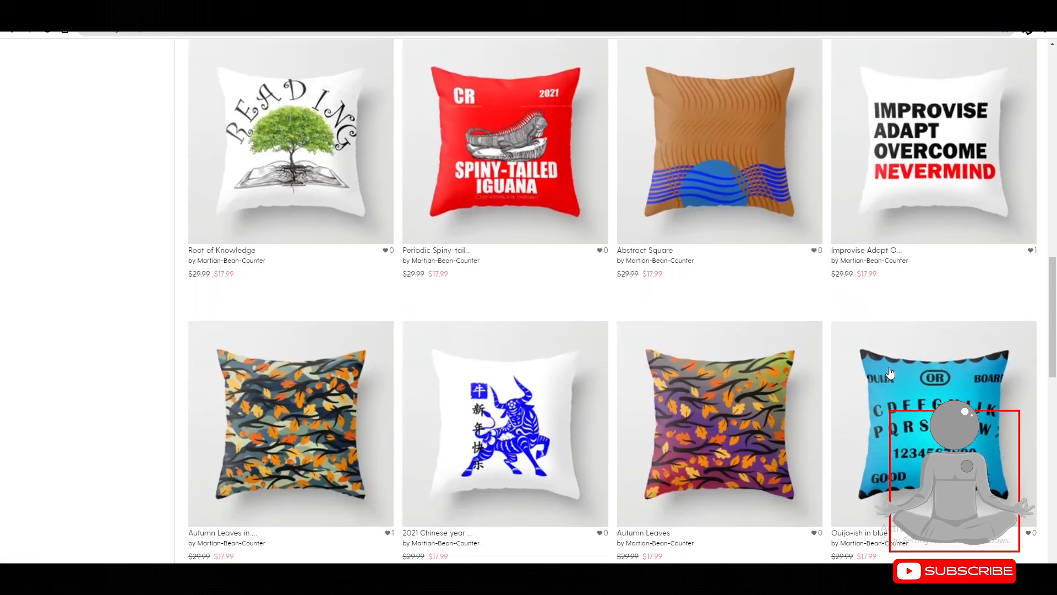
scroll(892, 372, "down", 9)
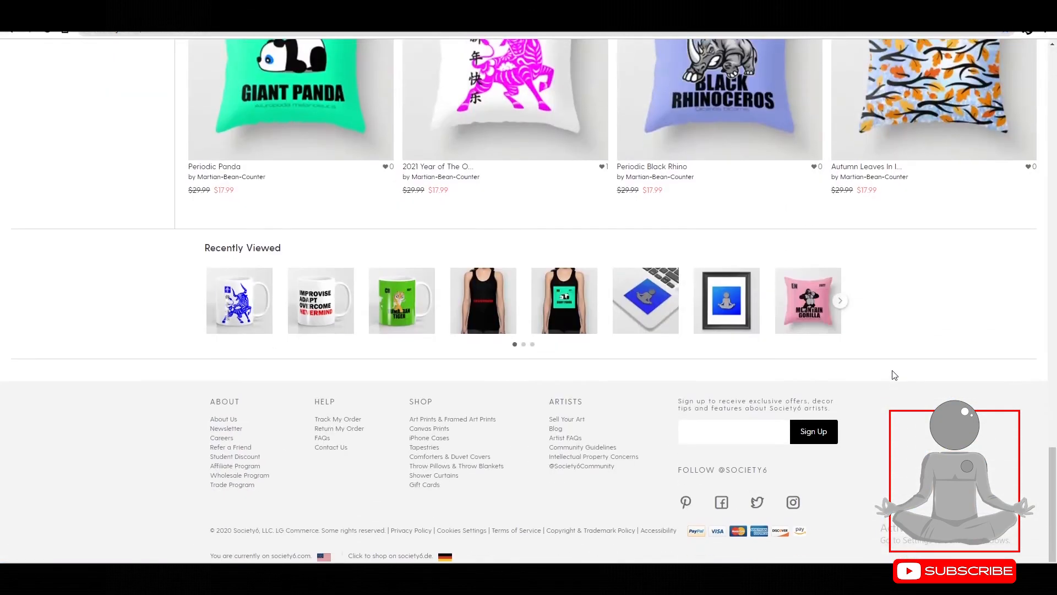
scroll(893, 373, "up", 10)
scroll(894, 373, "up", 15)
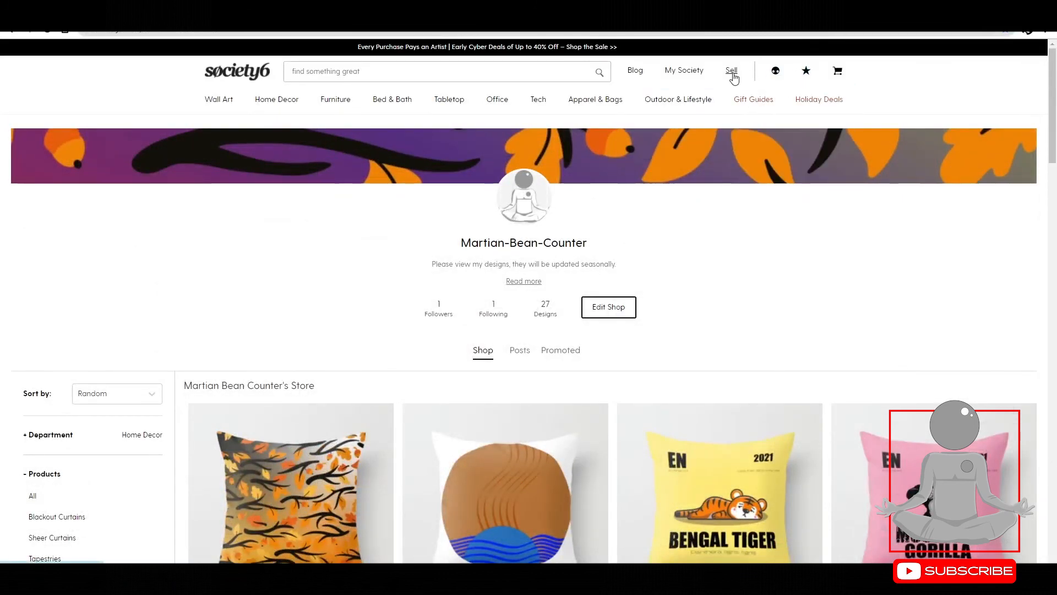
scroll(733, 233, "down", 10)
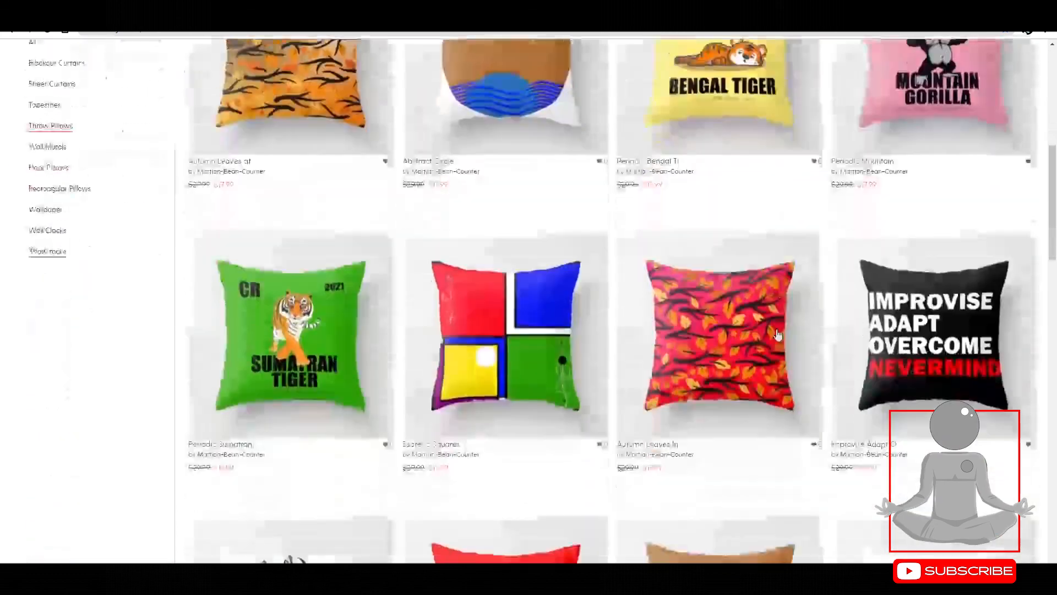
scroll(916, 356, "down", 5)
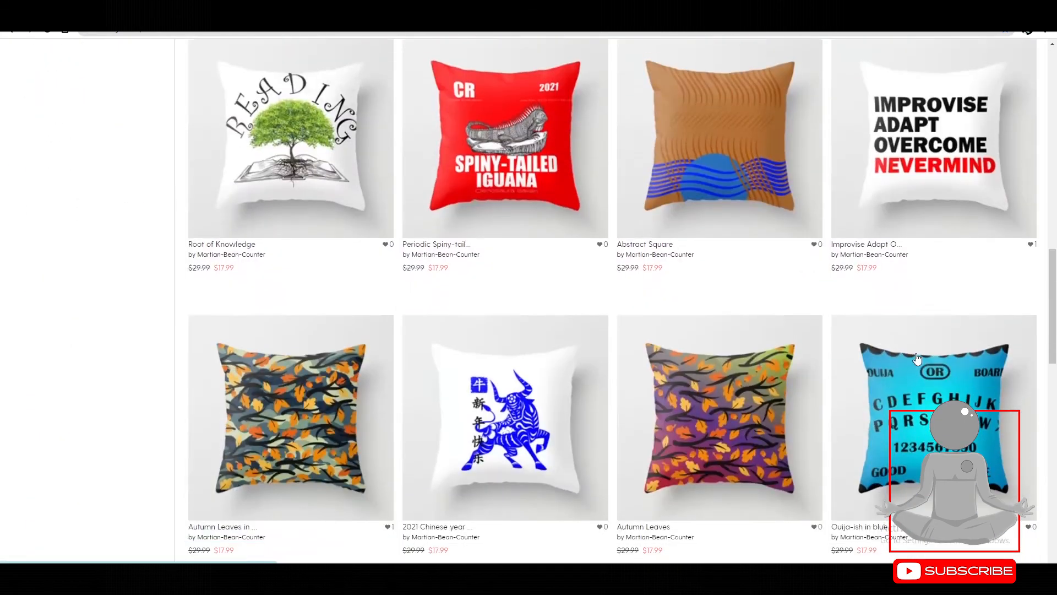
scroll(847, 300, "up", 15)
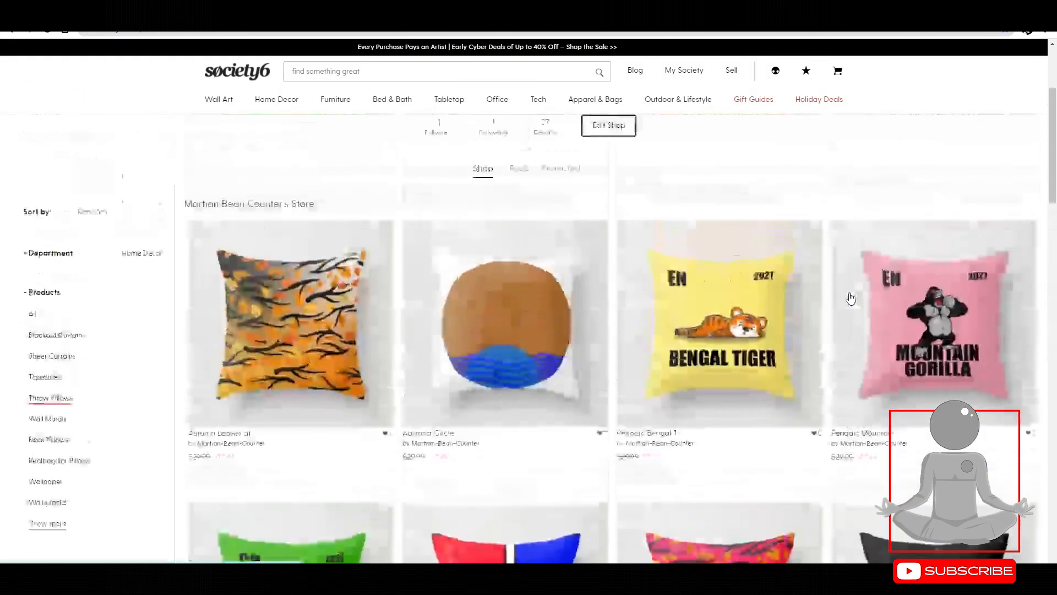